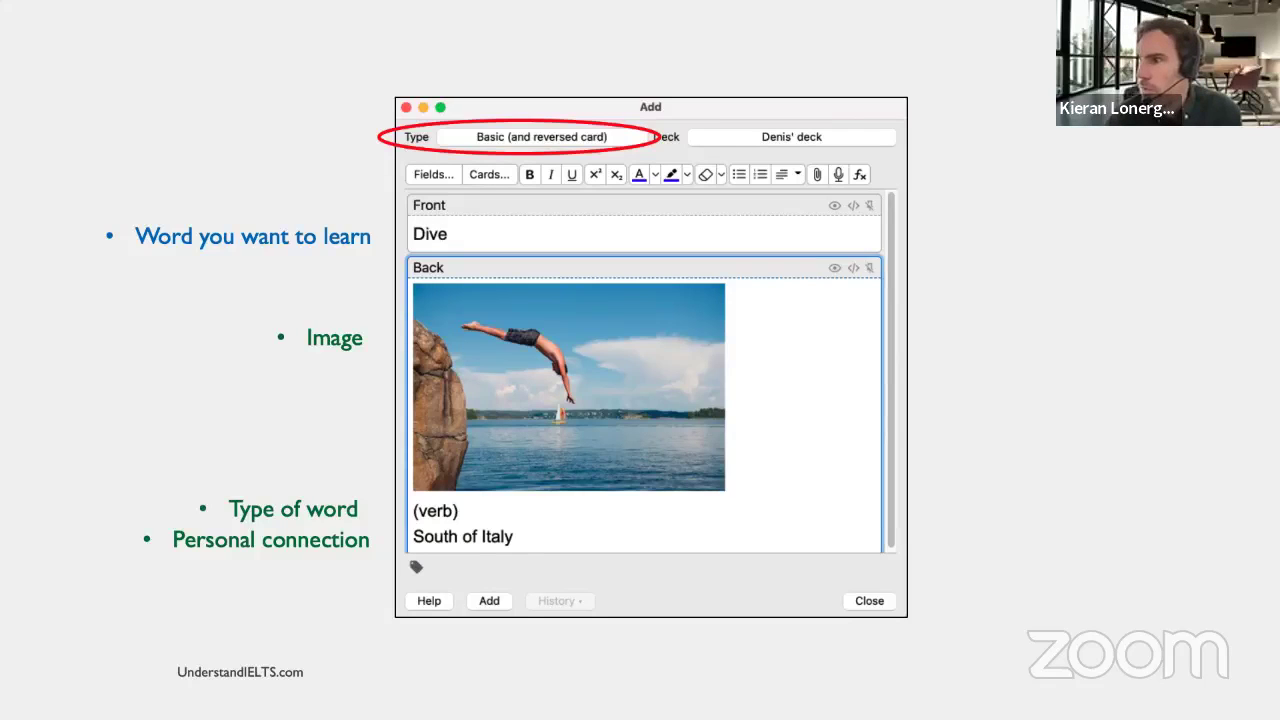
pyautogui.click(607, 155)
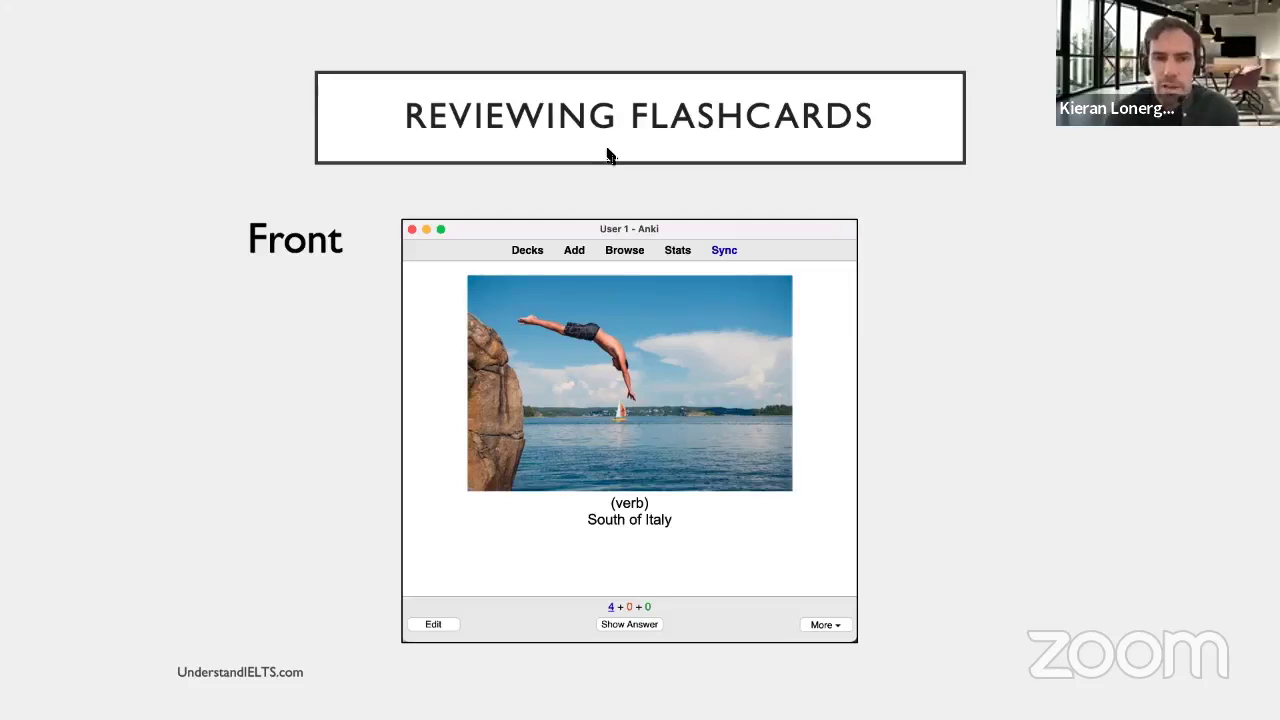
pyautogui.press('Right')
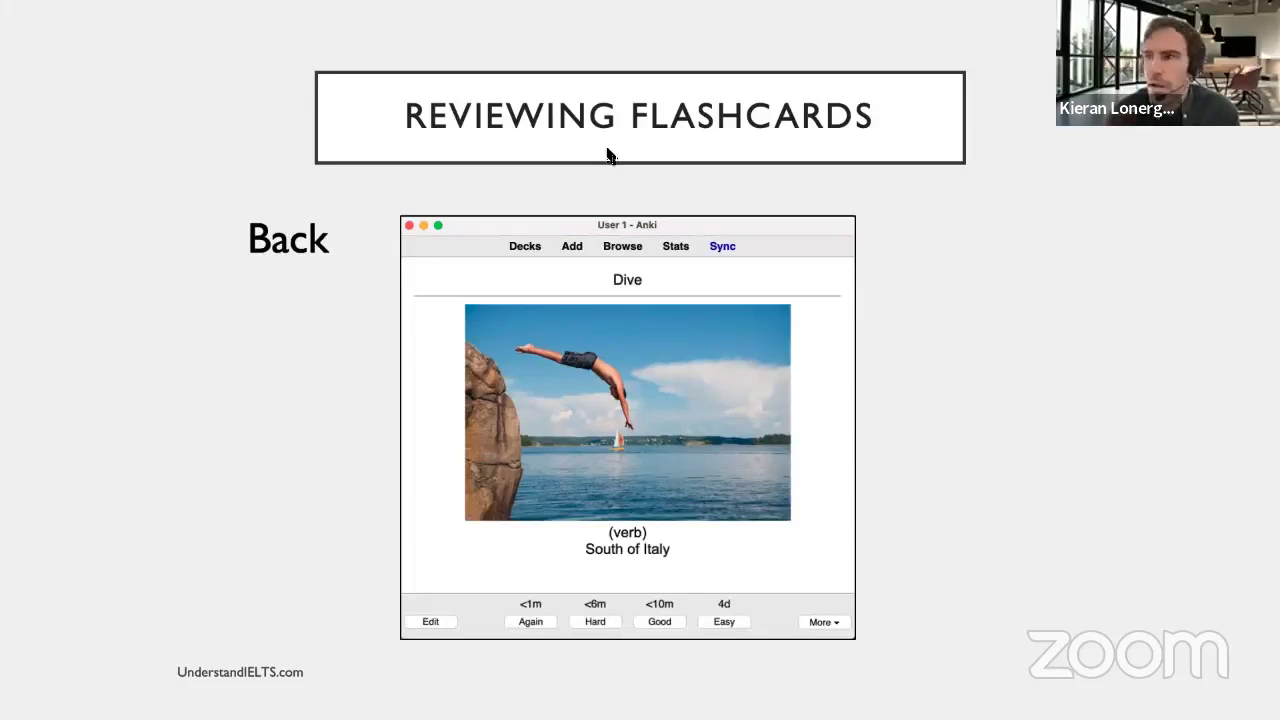
pyautogui.press('Right')
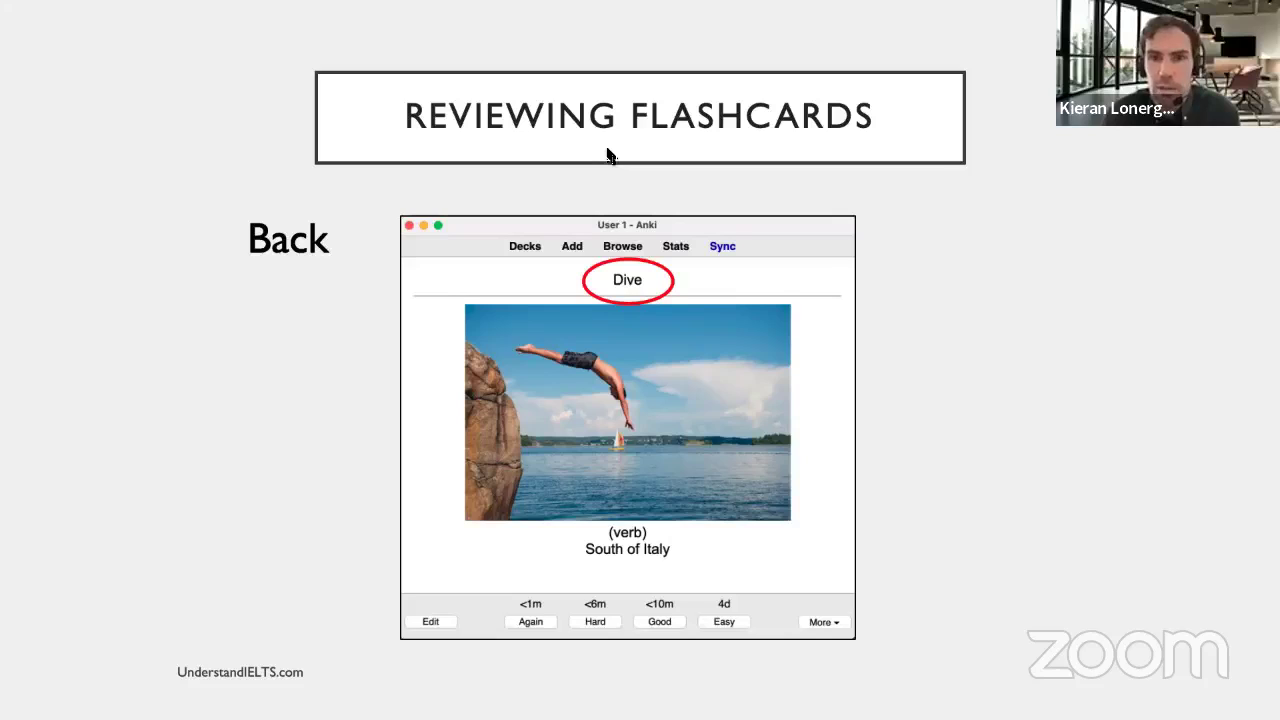
pyautogui.press('Left')
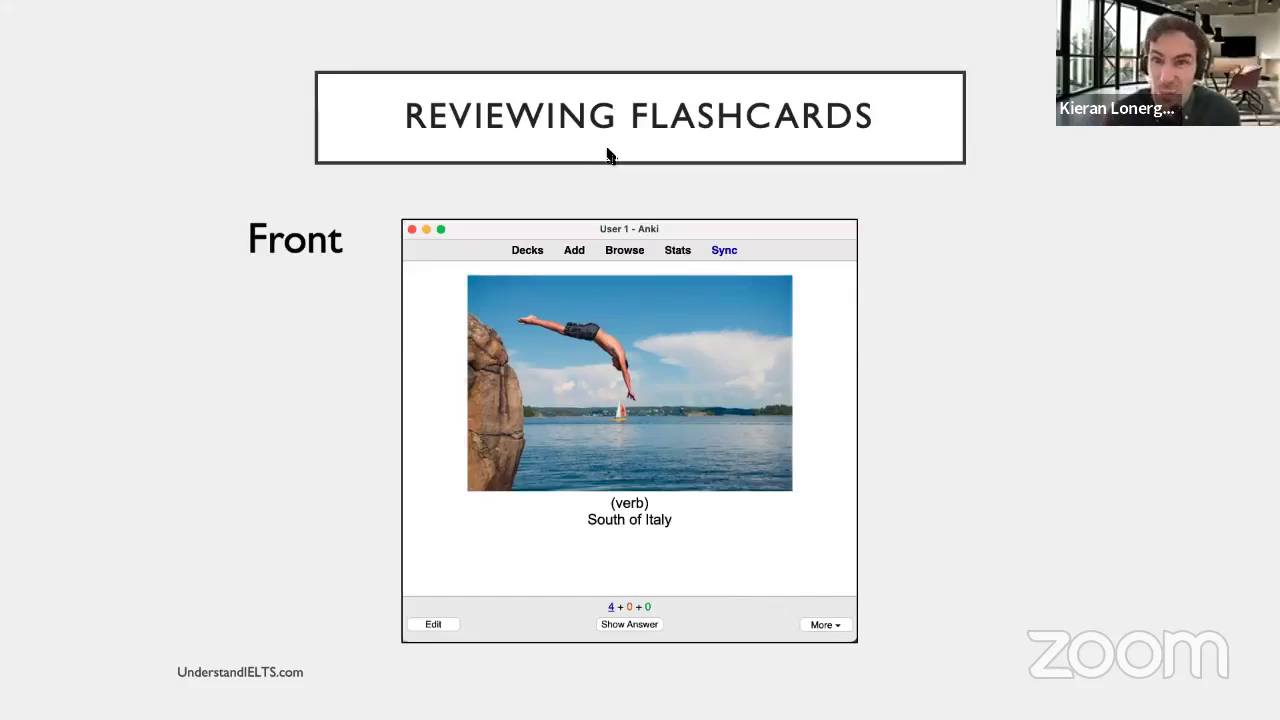
pyautogui.press('Right')
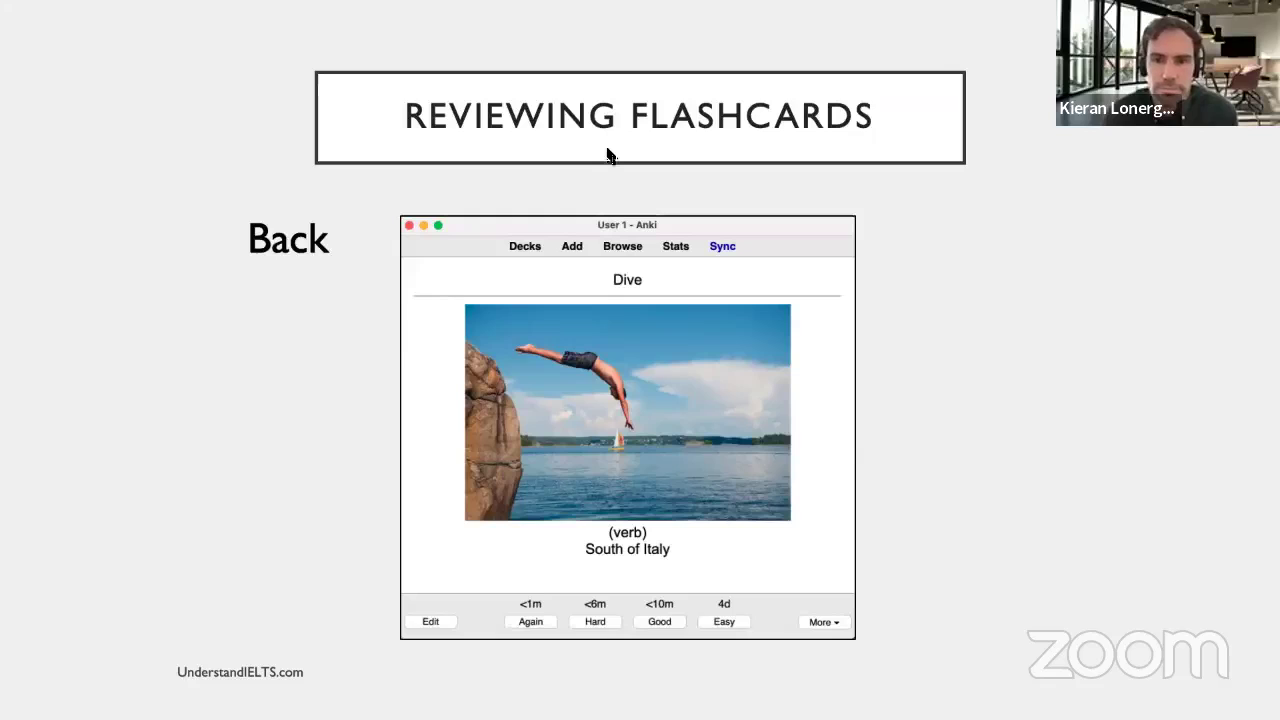
pyautogui.press('Right')
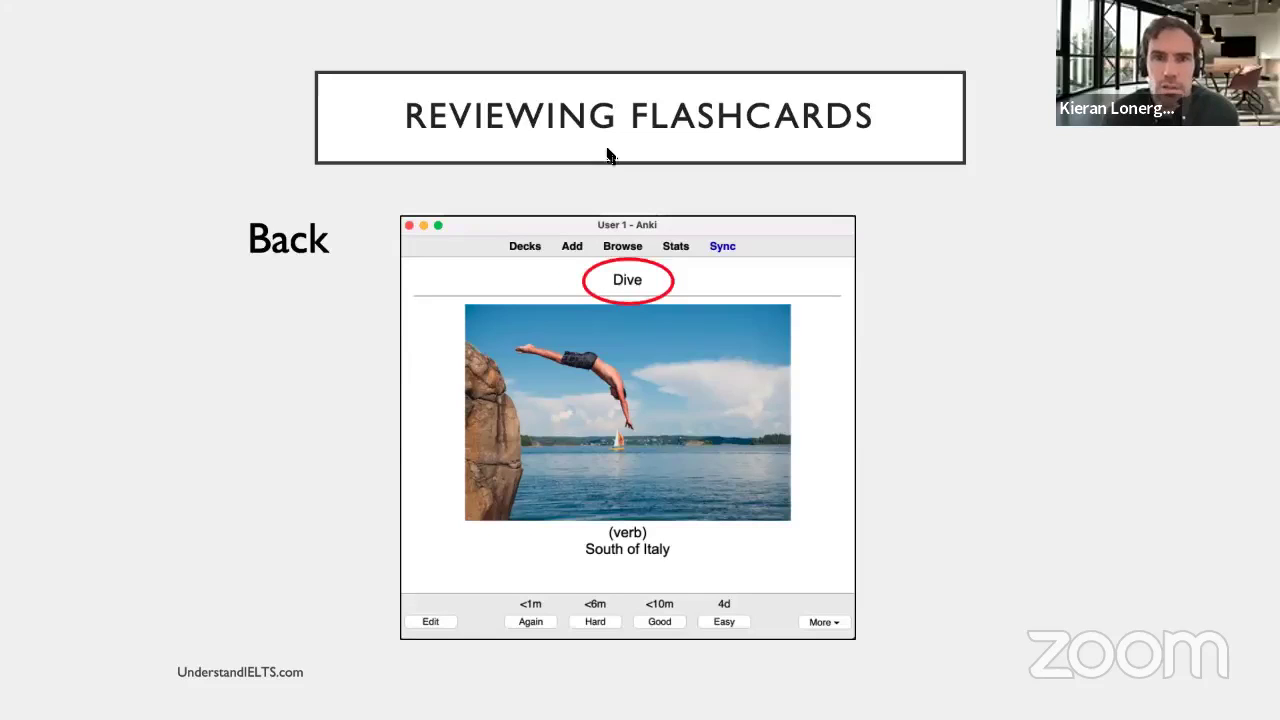
pyautogui.press('Right')
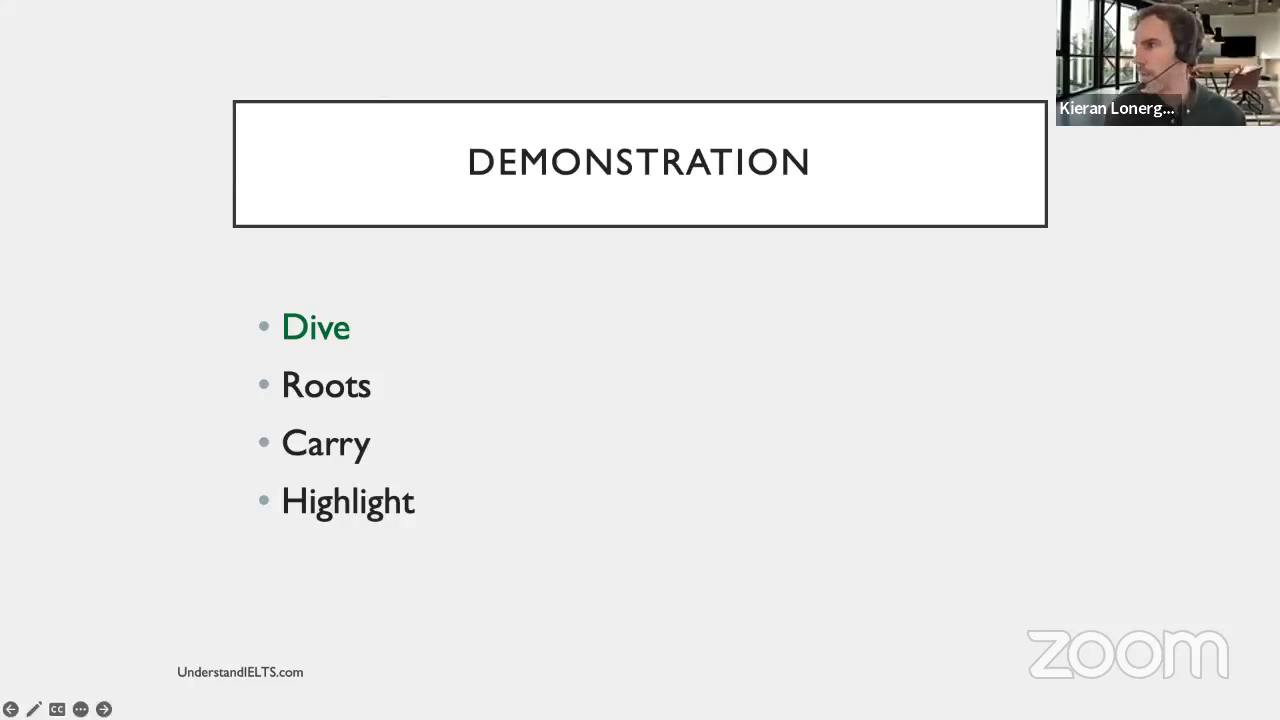
pyautogui.press('Escape')
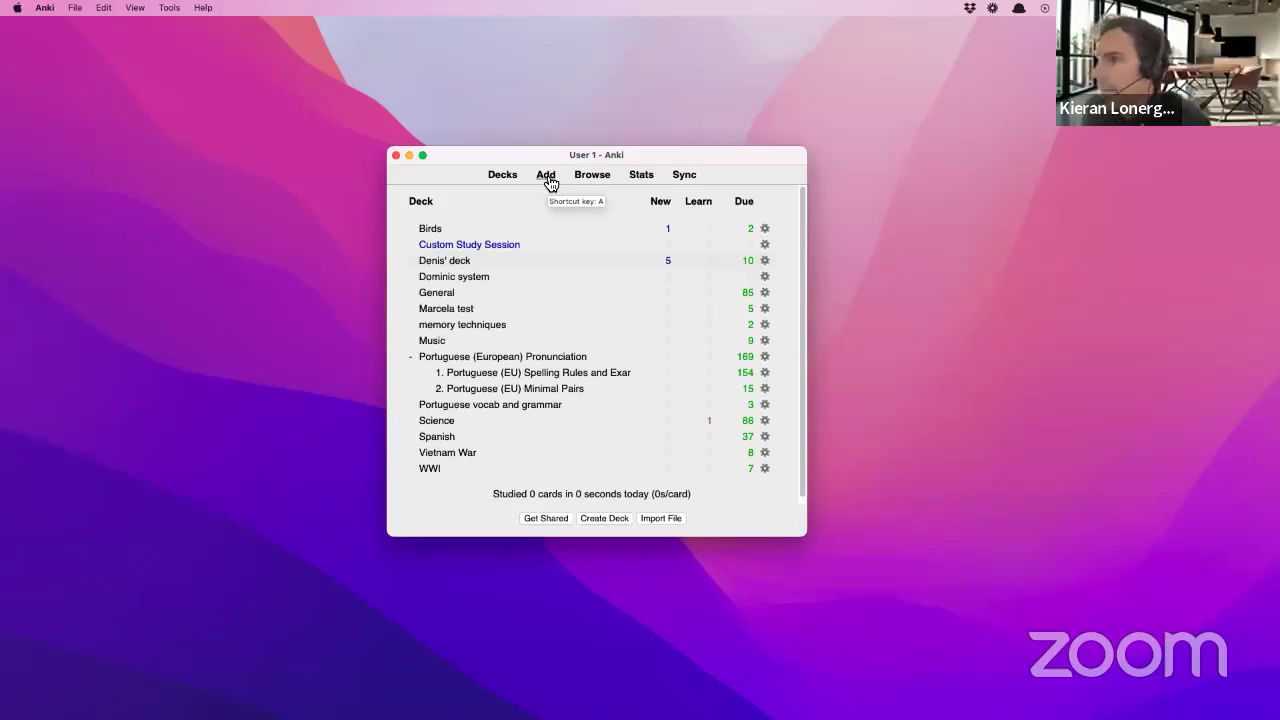
# - Start adding a new note in Anki and arrange the note window beside the deck list window
pyautogui.click(547, 178)
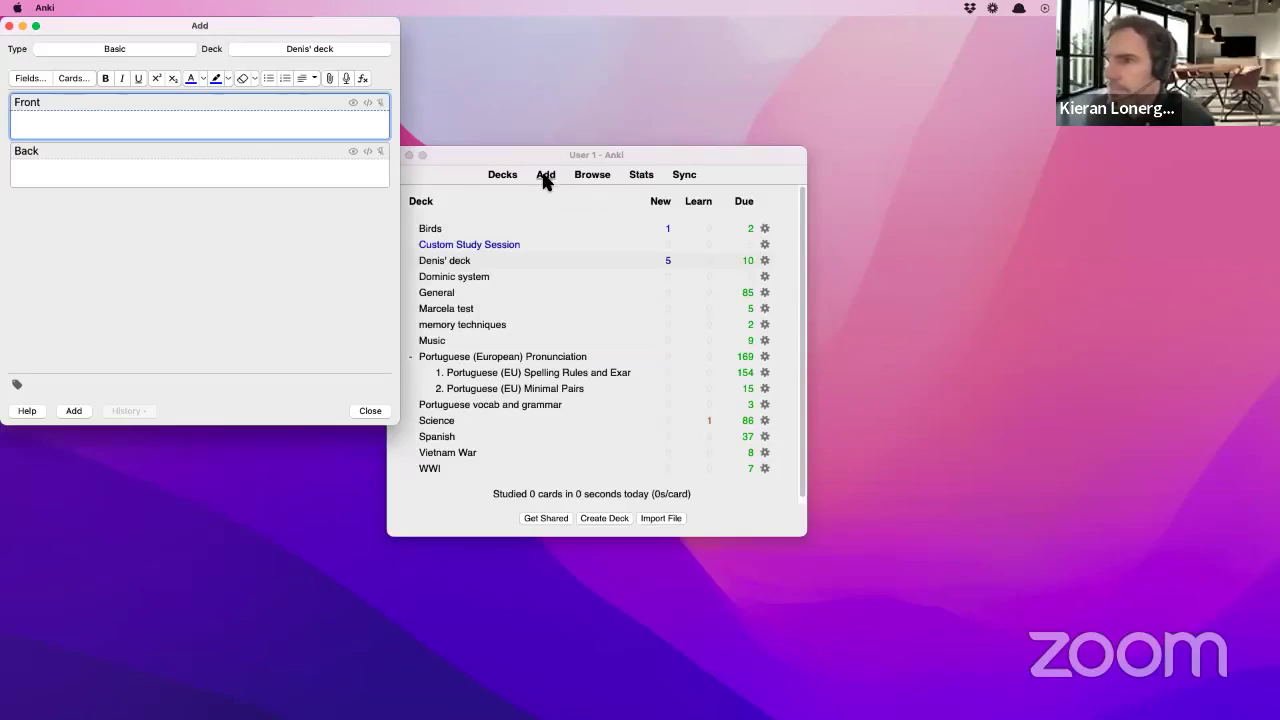
pyautogui.moveTo(529, 162); pyautogui.dragTo(732, 131)
pyautogui.moveTo(311, 24); pyautogui.dragTo(431, 113)
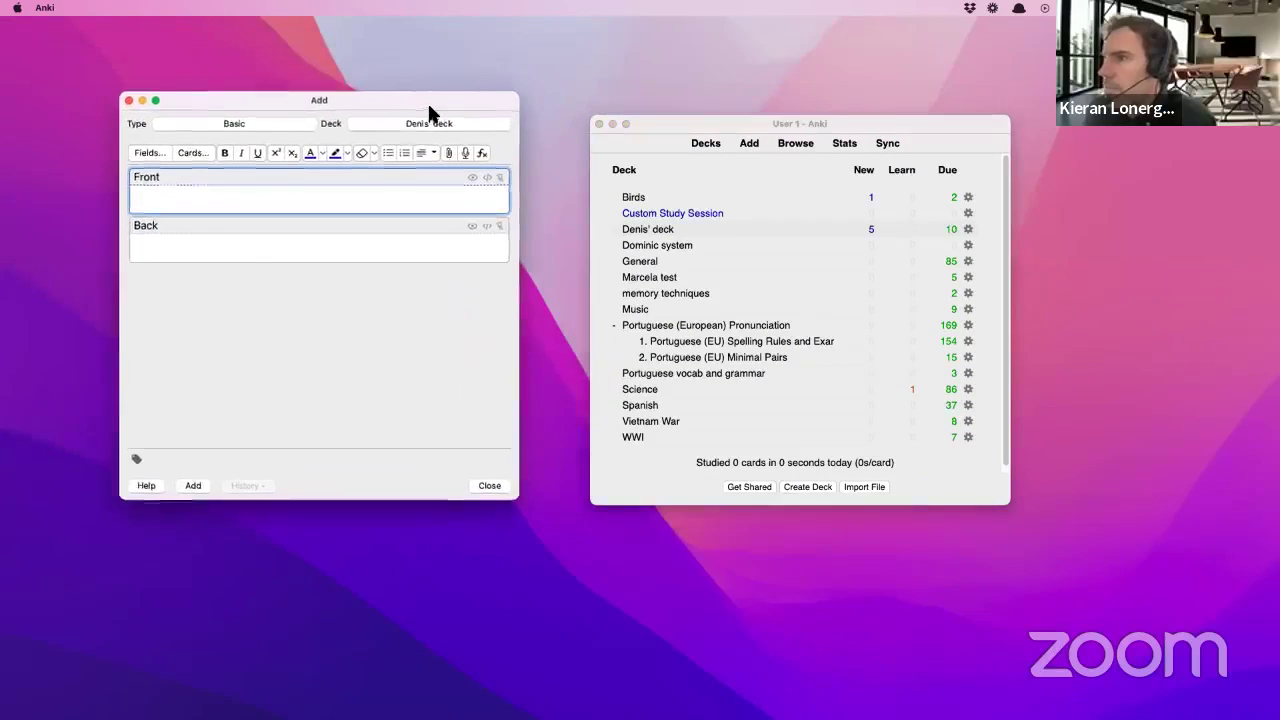
pyautogui.click(230, 137)
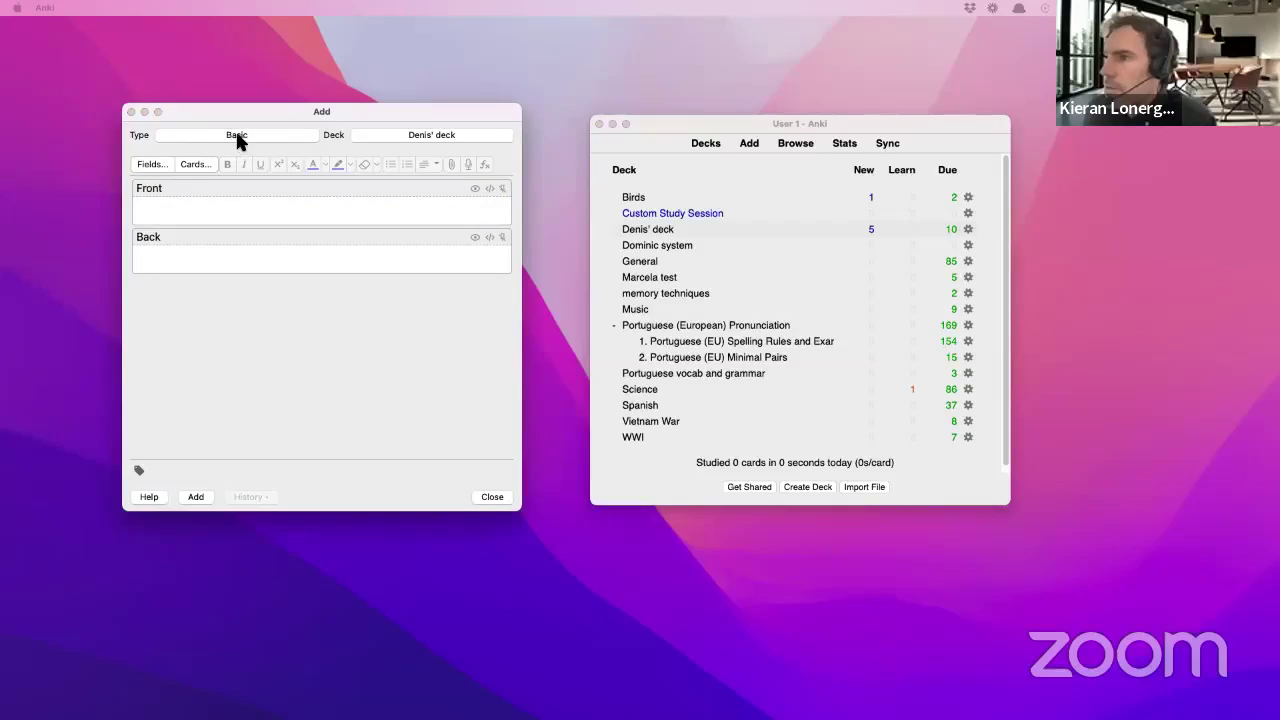
pyautogui.click(245, 106)
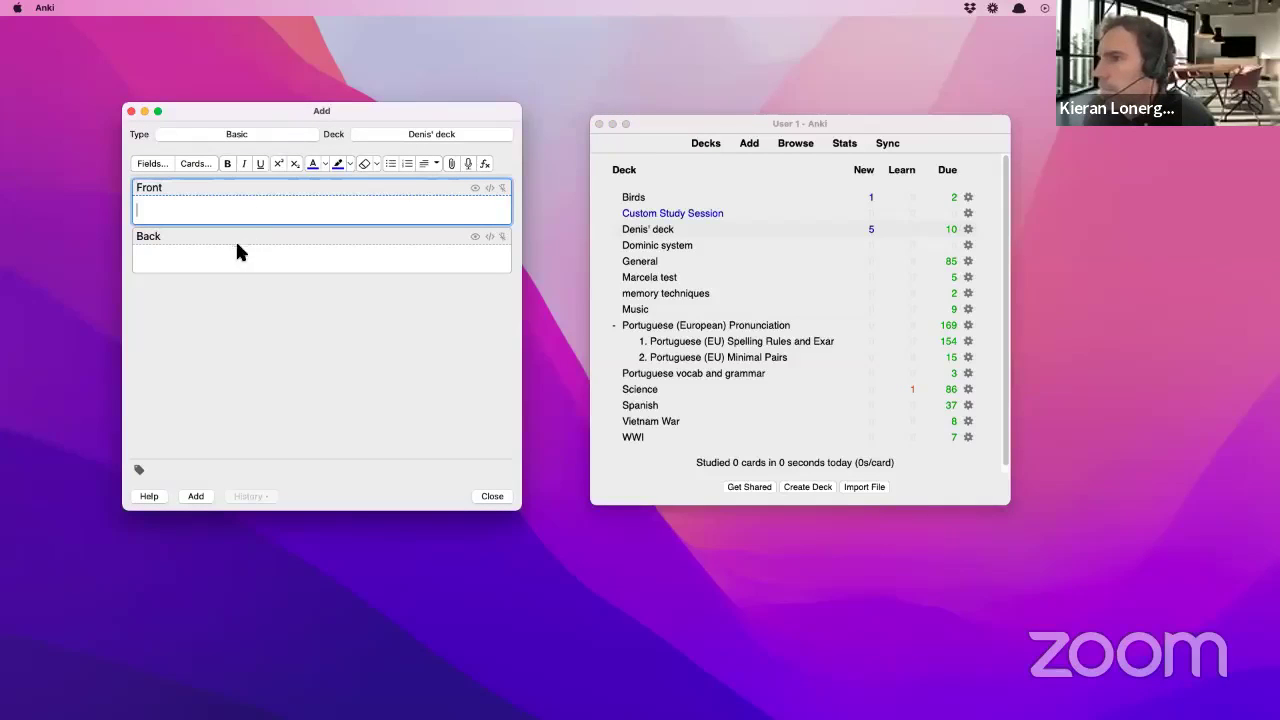
pyautogui.click(526, 126)
pyautogui.click(289, 112)
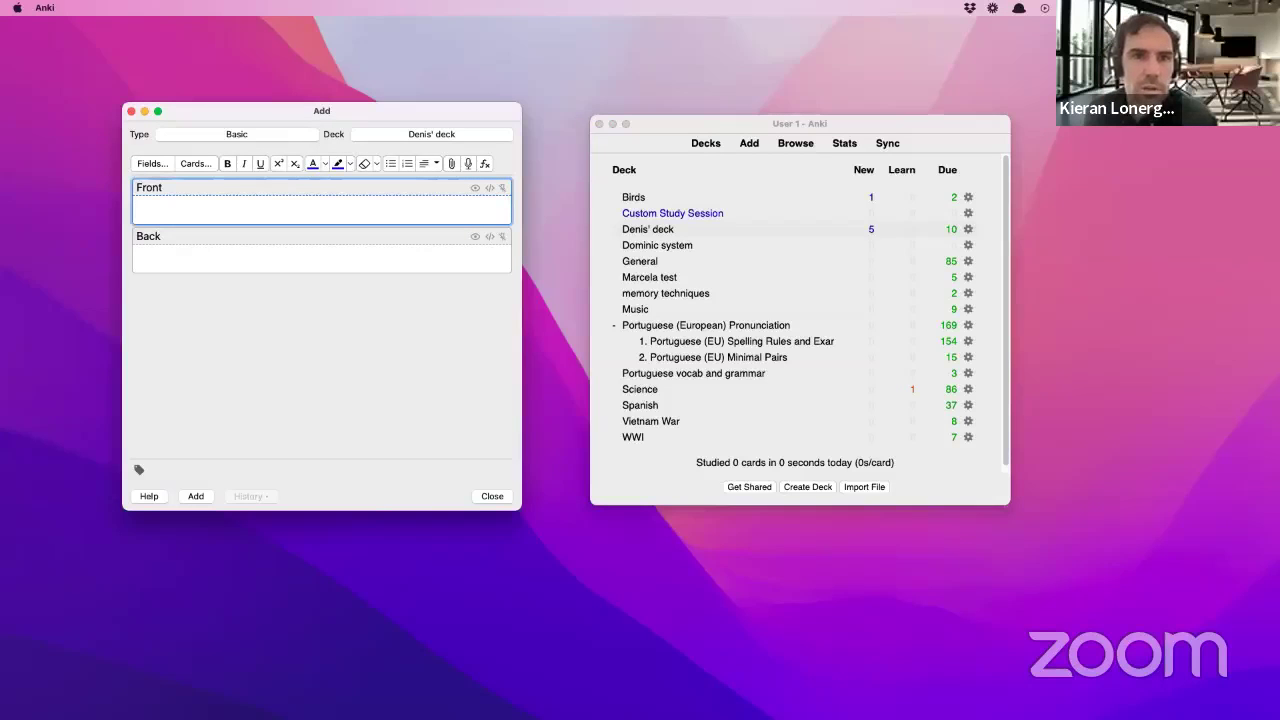
pyautogui.hotkey('ctrl', 'n')
pyautogui.moveTo(334, 12); pyautogui.dragTo(369, 316)
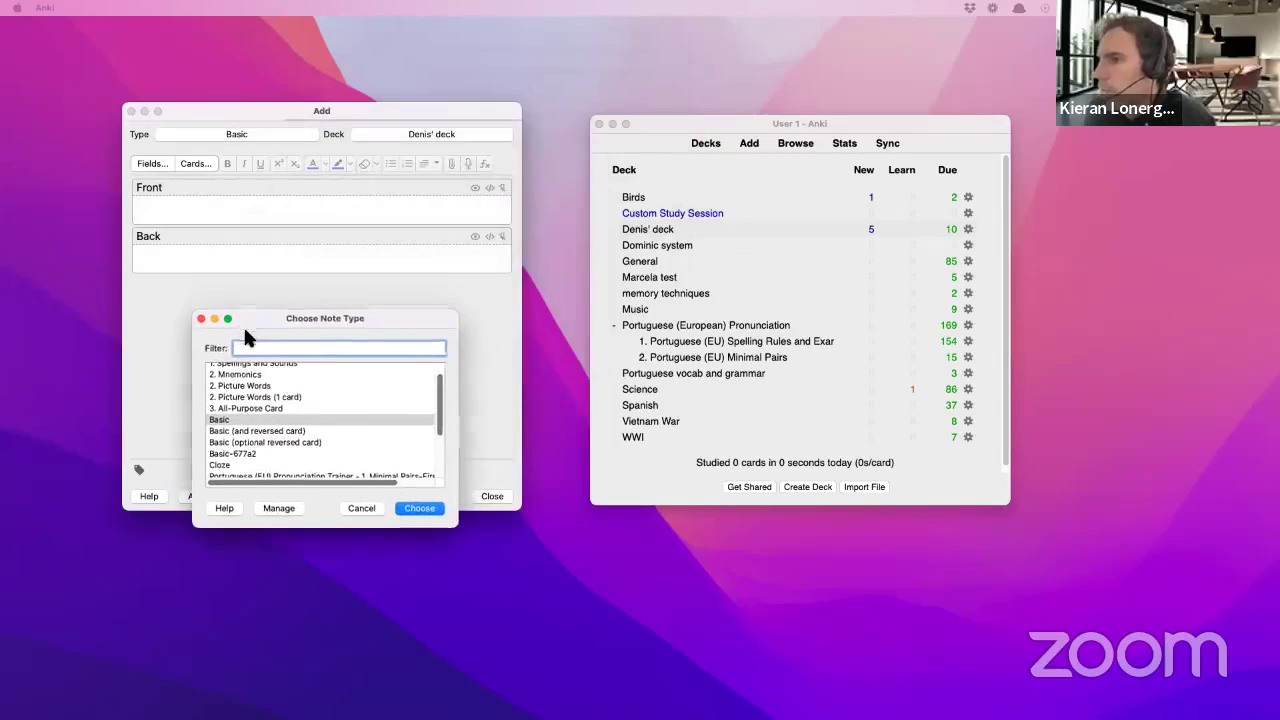
pyautogui.click(201, 319)
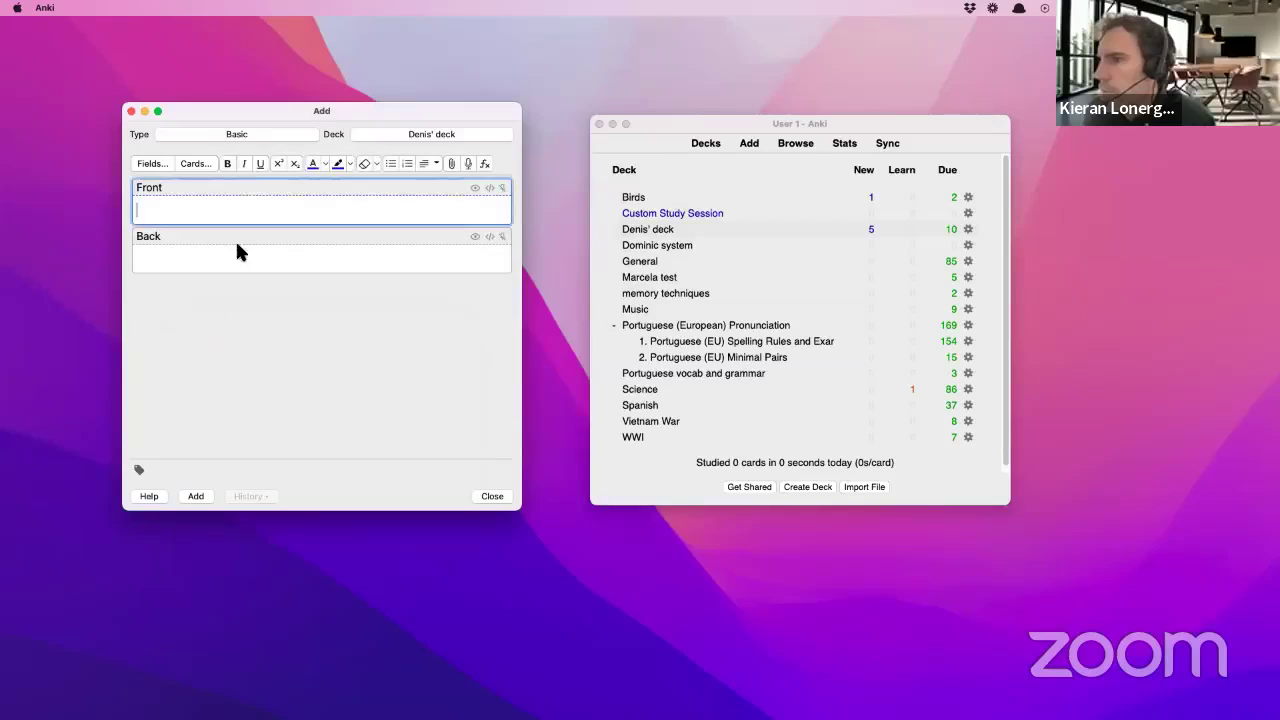
# - Set the new note's type to Basic (and reversed card)
pyautogui.click(258, 134)
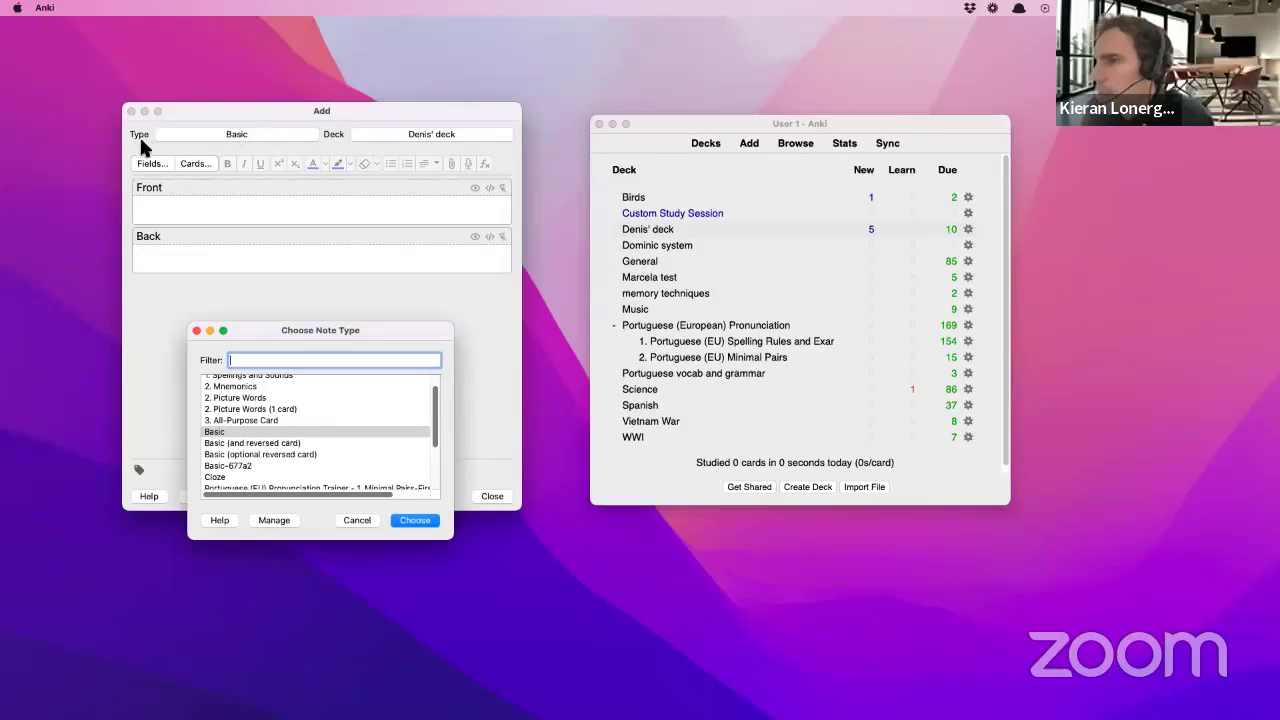
pyautogui.scroll(-2, 251, 440)
pyautogui.scroll(2, 246, 437)
pyautogui.scroll(-2, 245, 437)
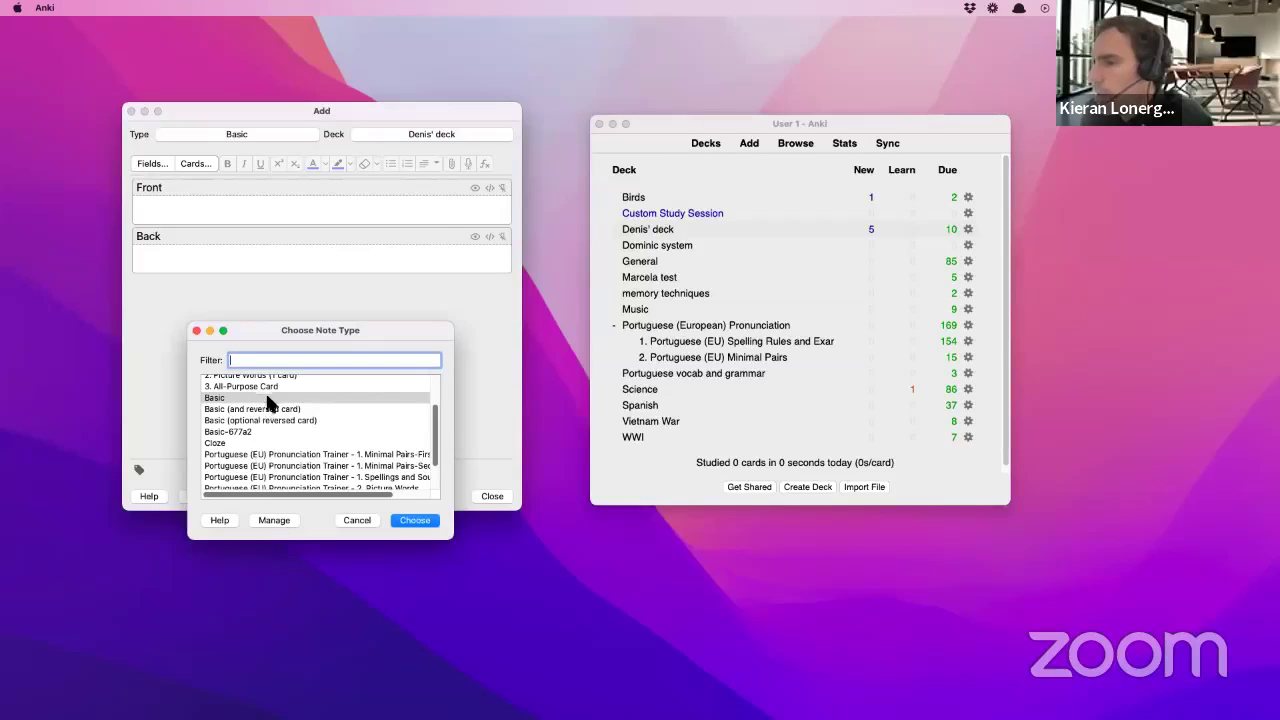
pyautogui.click(263, 409)
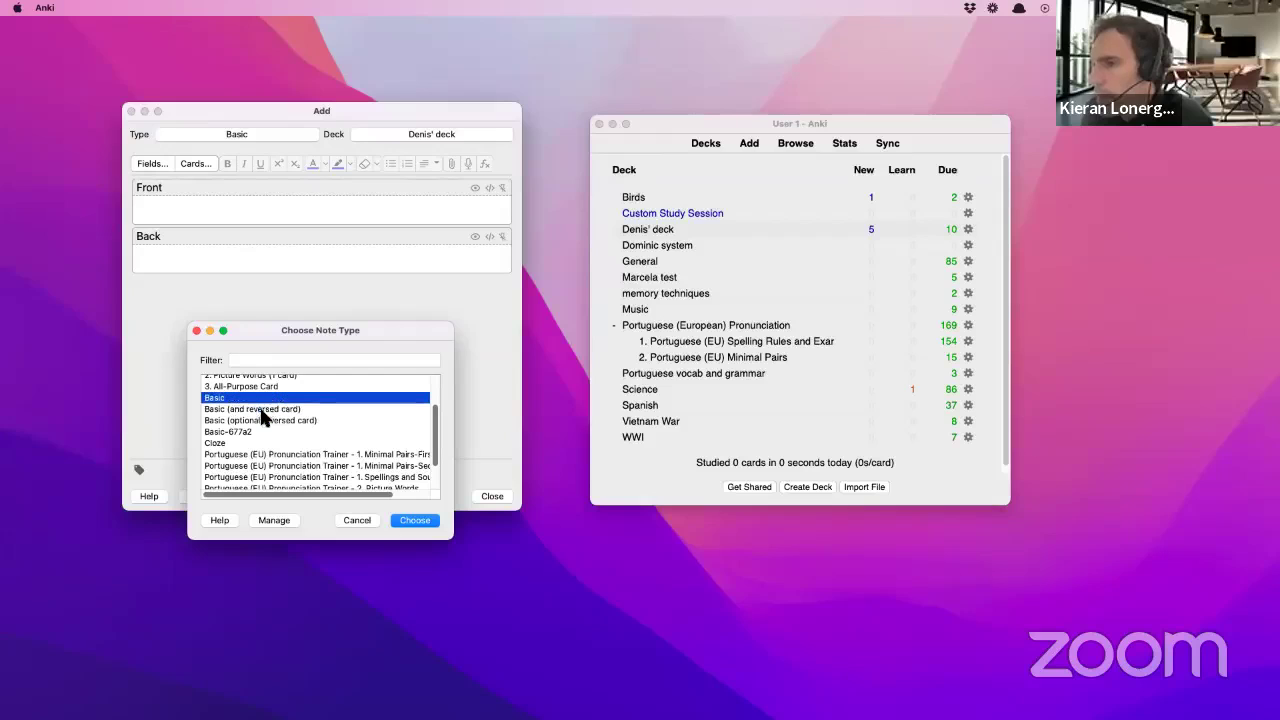
pyautogui.click(264, 421)
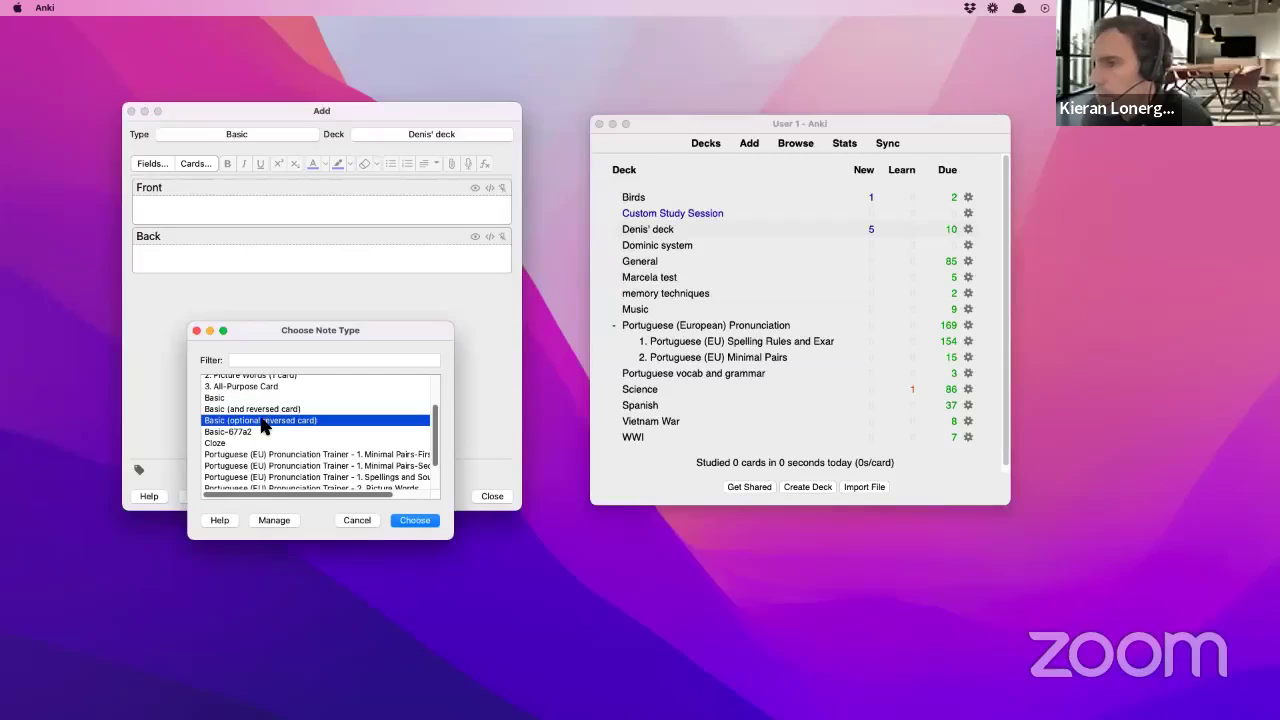
pyautogui.click(263, 409)
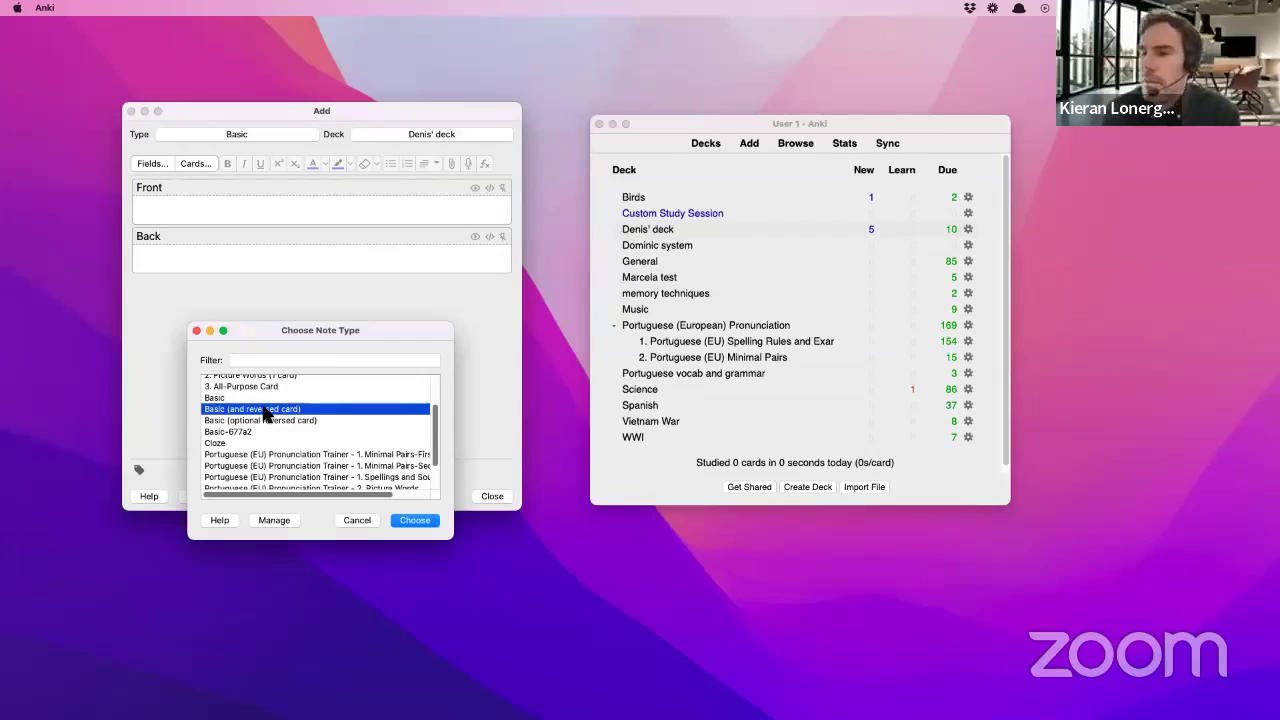
pyautogui.doubleClick(265, 410)
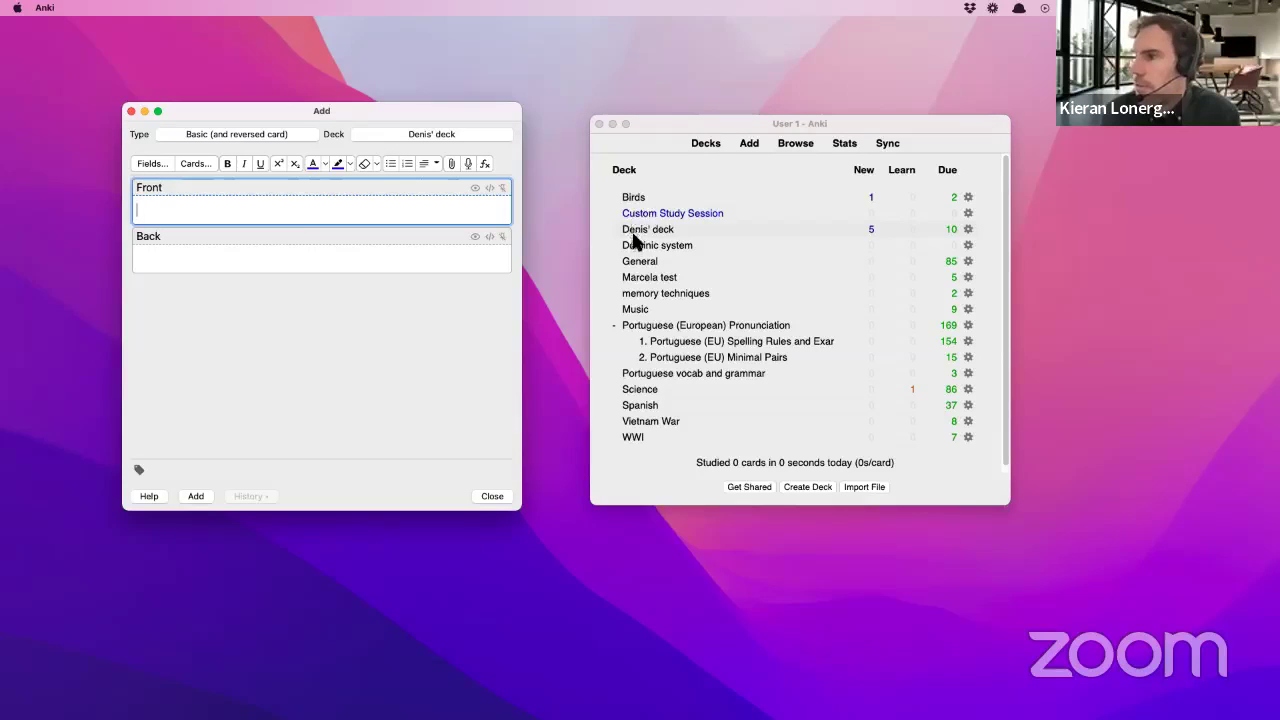
# - Create a new deck named English and use it as the deck for the new note
pyautogui.click(435, 136)
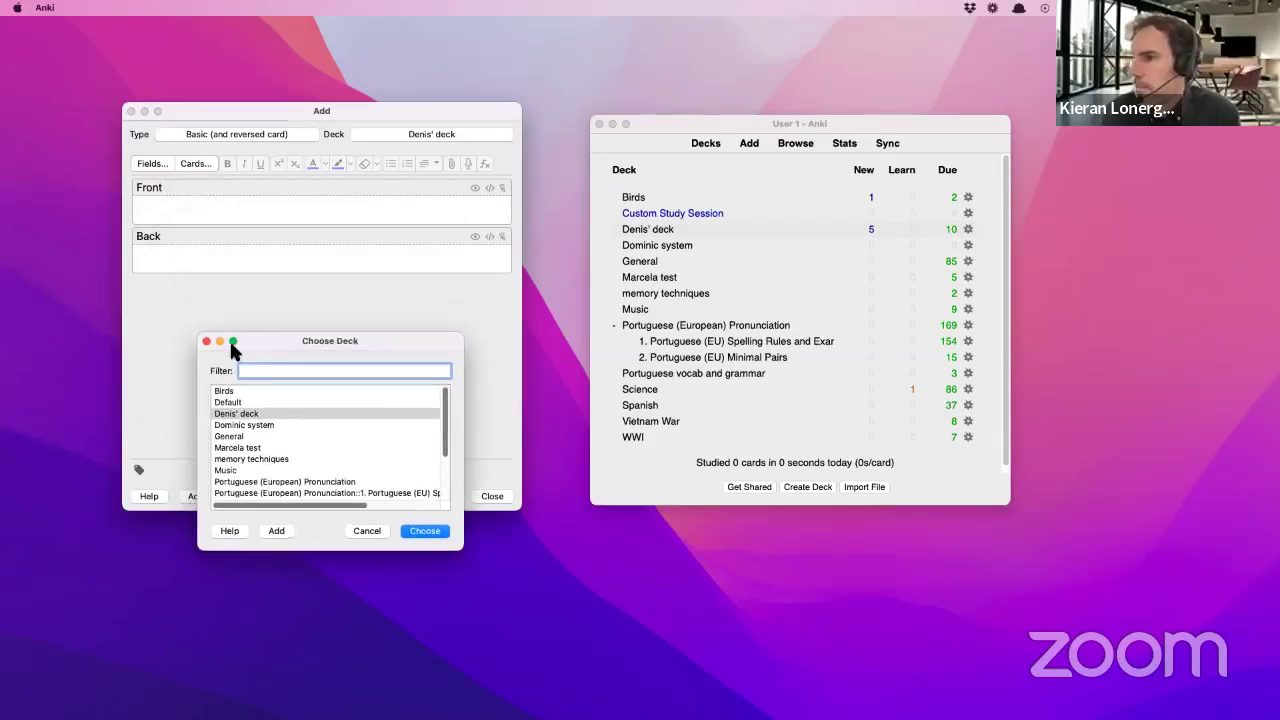
pyautogui.click(207, 342)
pyautogui.click(420, 135)
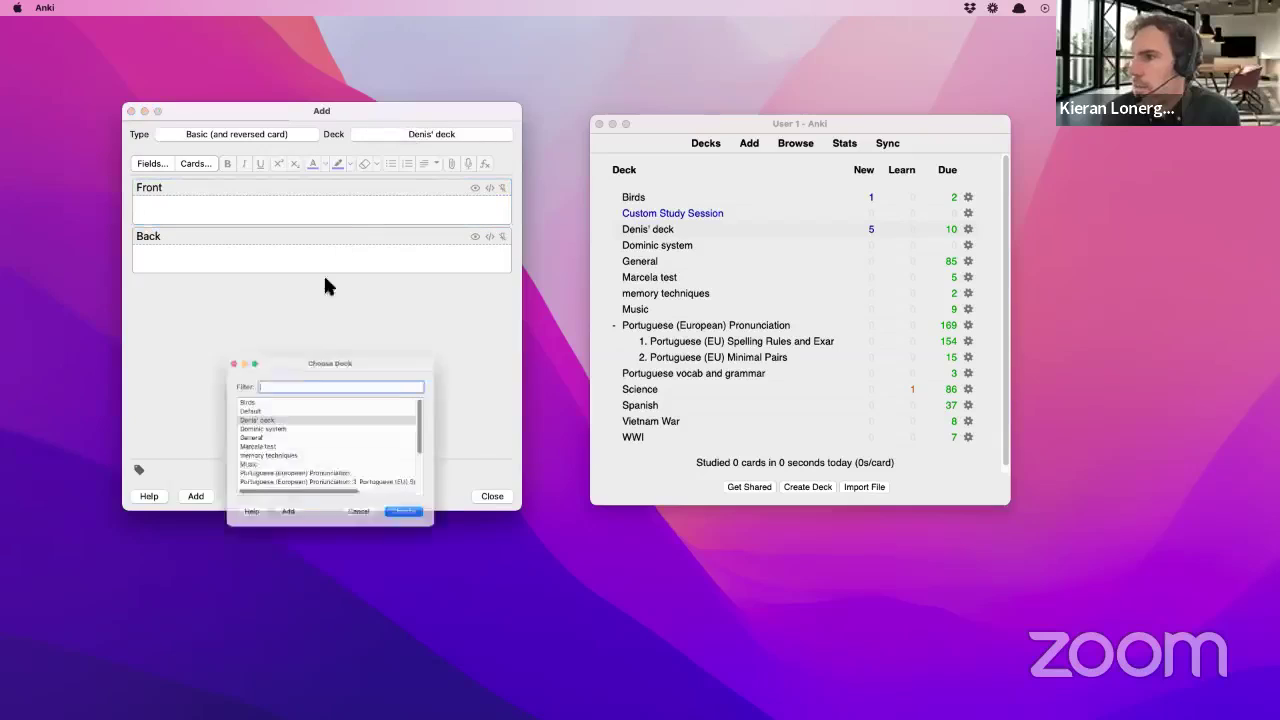
pyautogui.scroll(-3, 257, 434)
pyautogui.scroll(3, 257, 434)
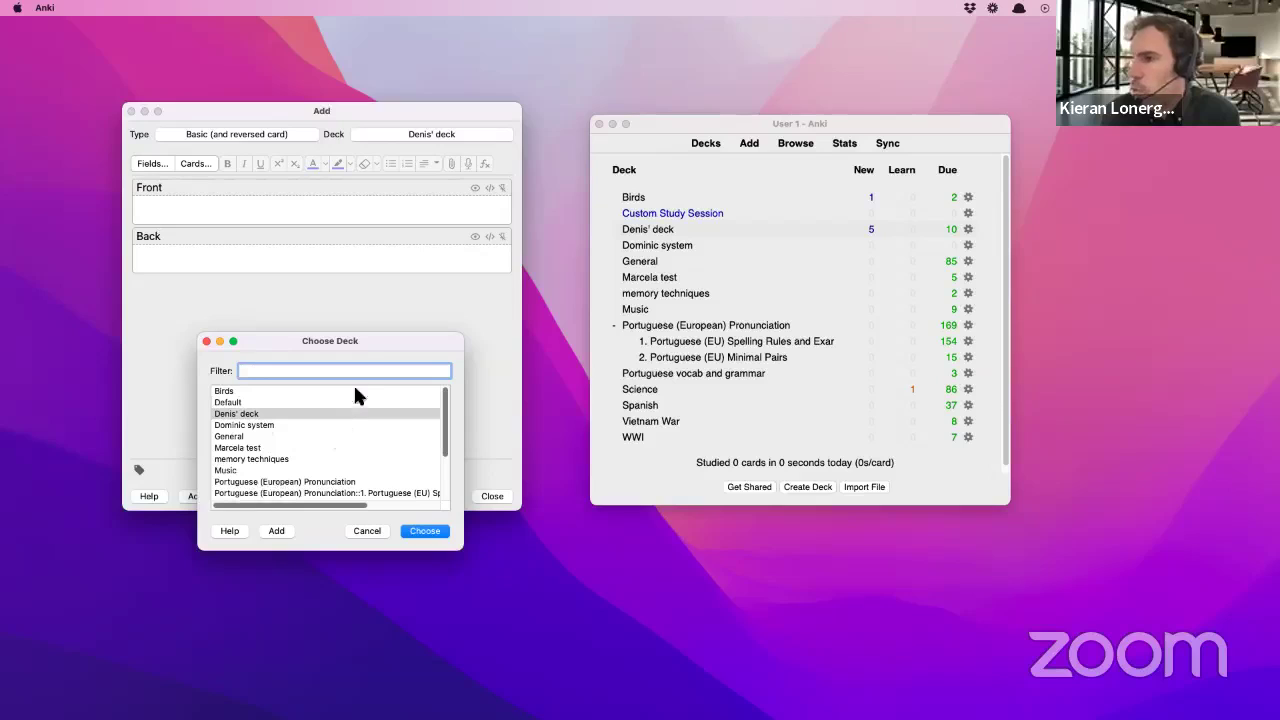
pyautogui.click(279, 531)
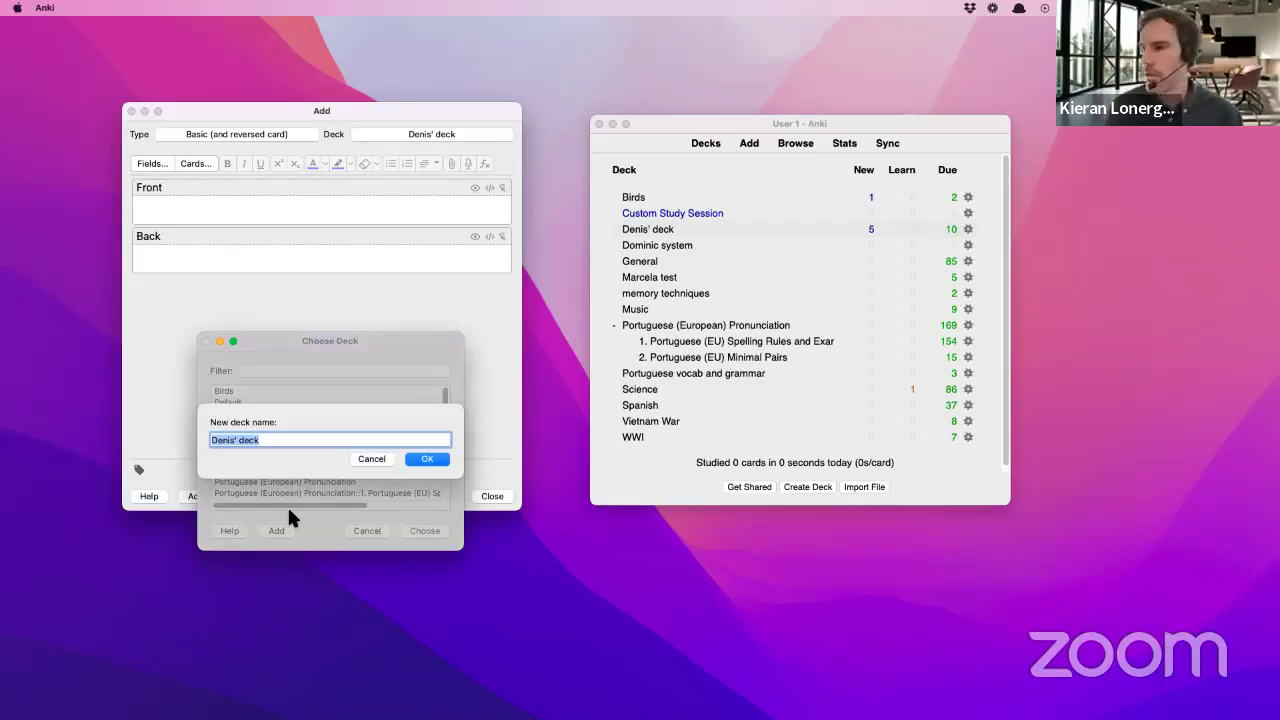
pyautogui.click(371, 459)
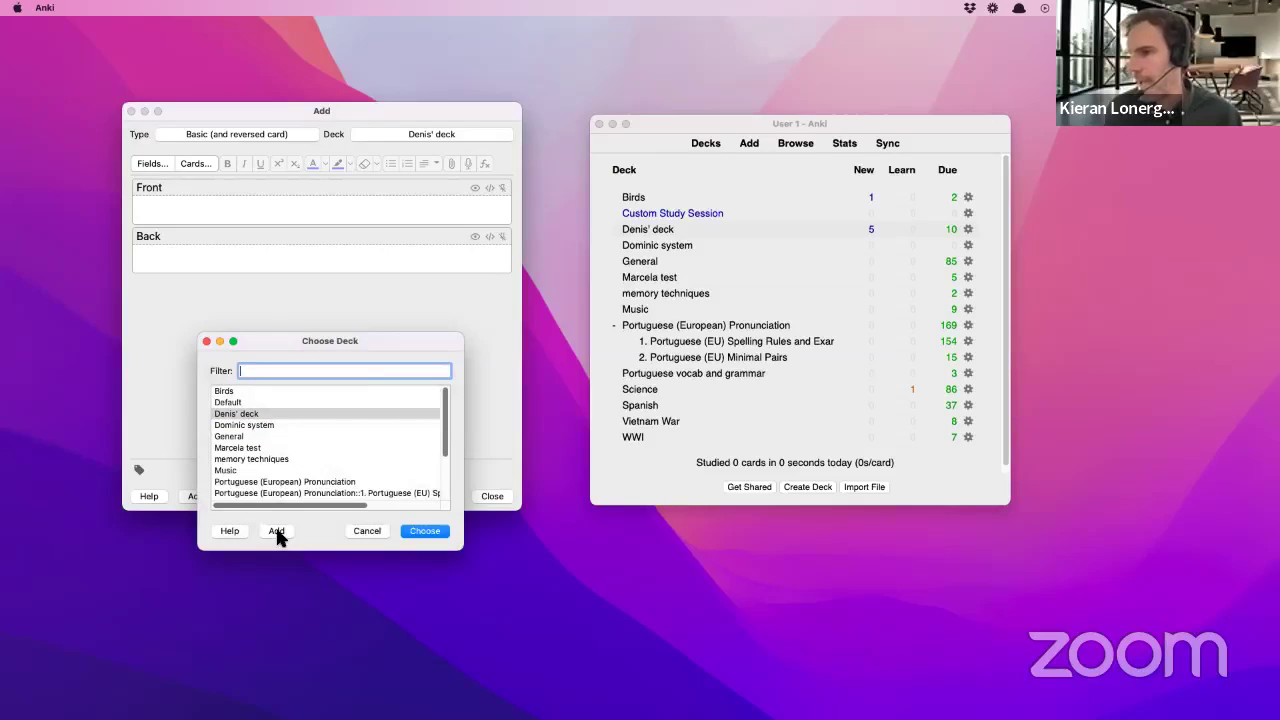
pyautogui.click(278, 534)
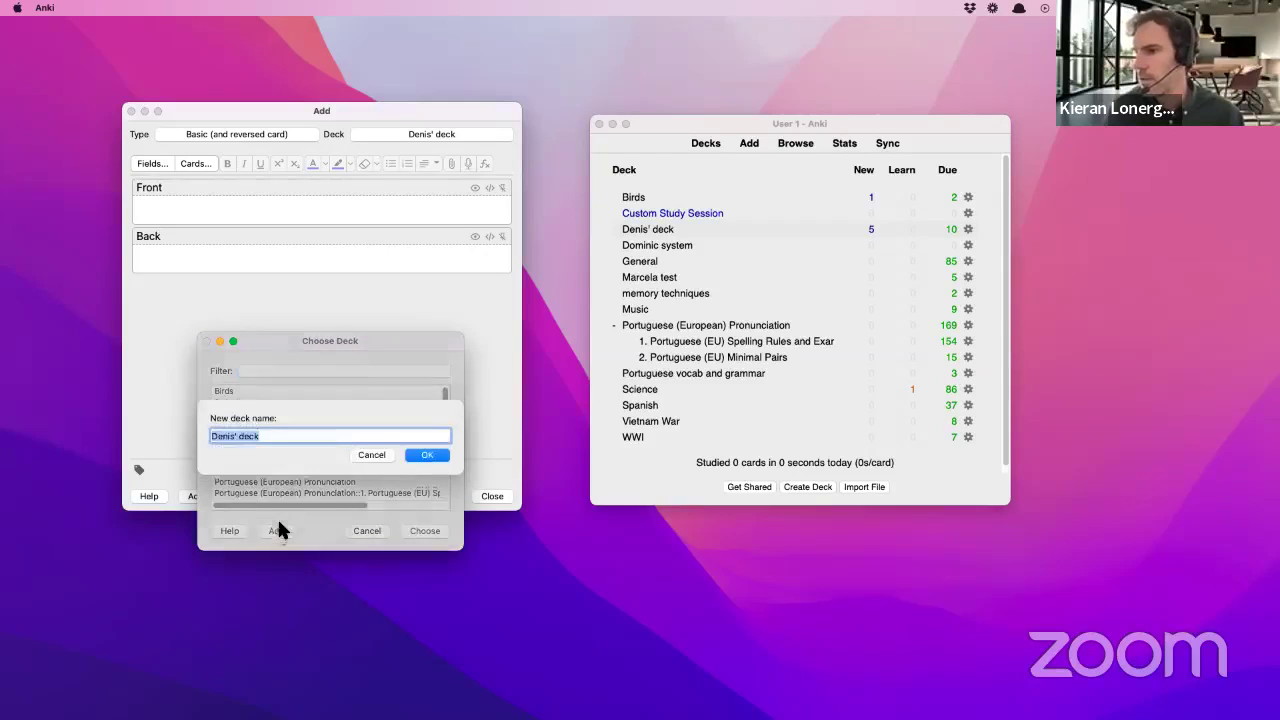
pyautogui.write('English')
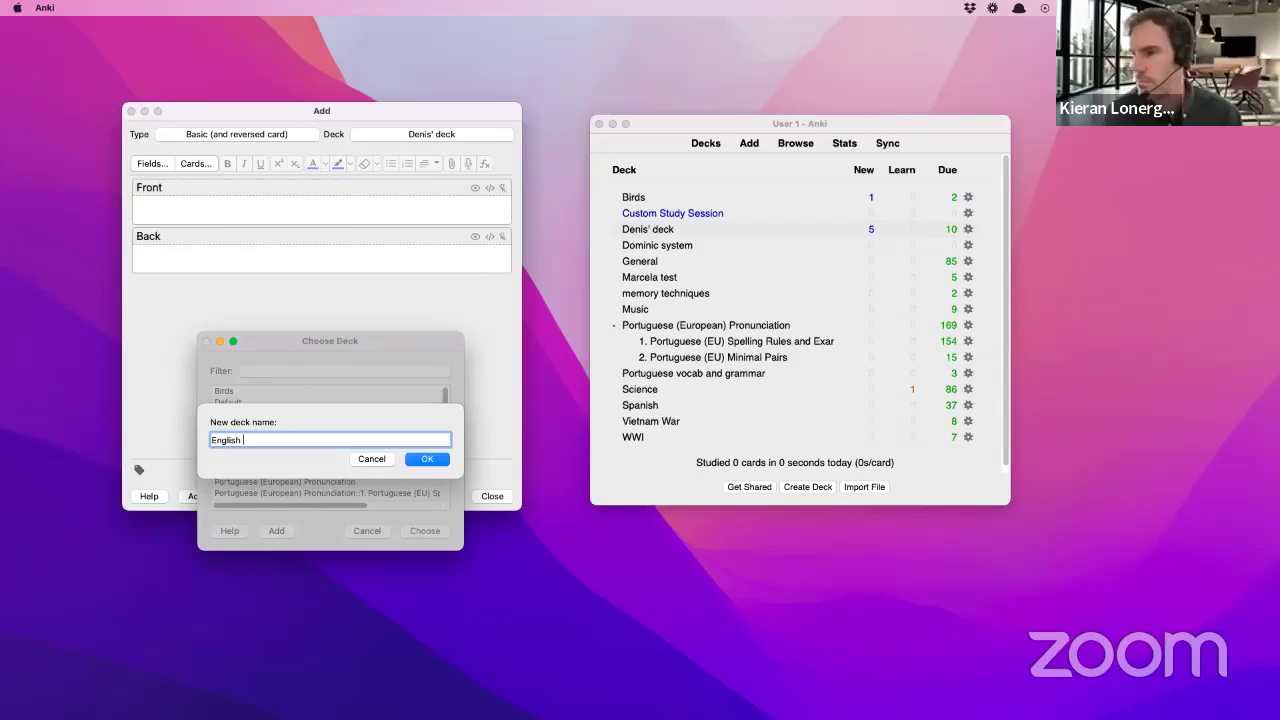
pyautogui.click(427, 459)
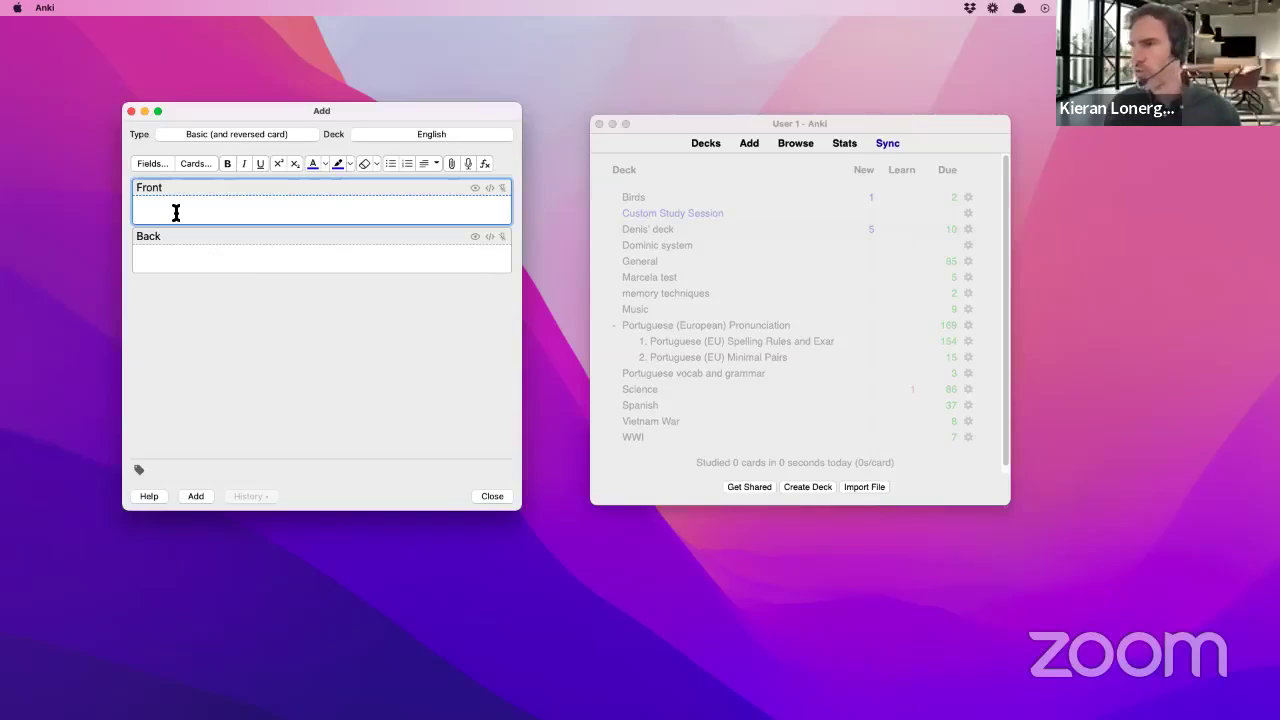
# - Enter Root as the front of the card and make the back field ready for input
pyautogui.write('Root')
pyautogui.click(171, 263)
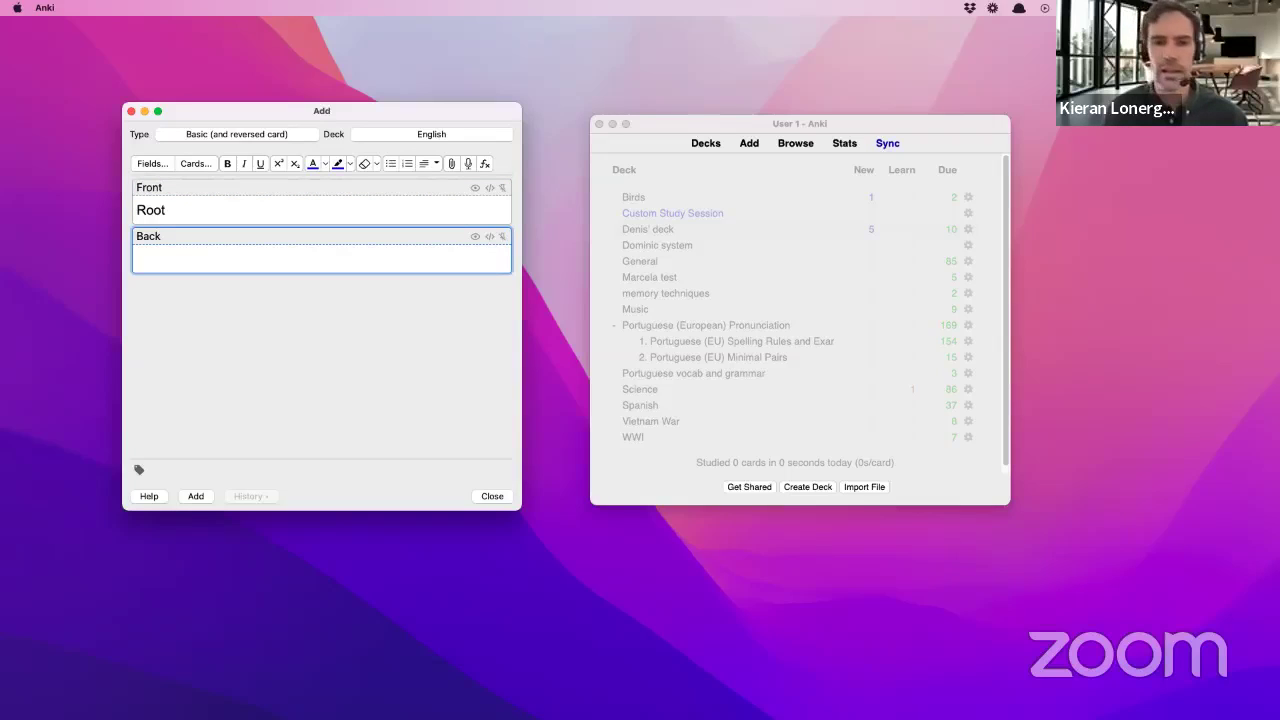
# - Switch to Firefox and move the note window down beside the browser so its fields stay visible
pyautogui.press('super+Tab')
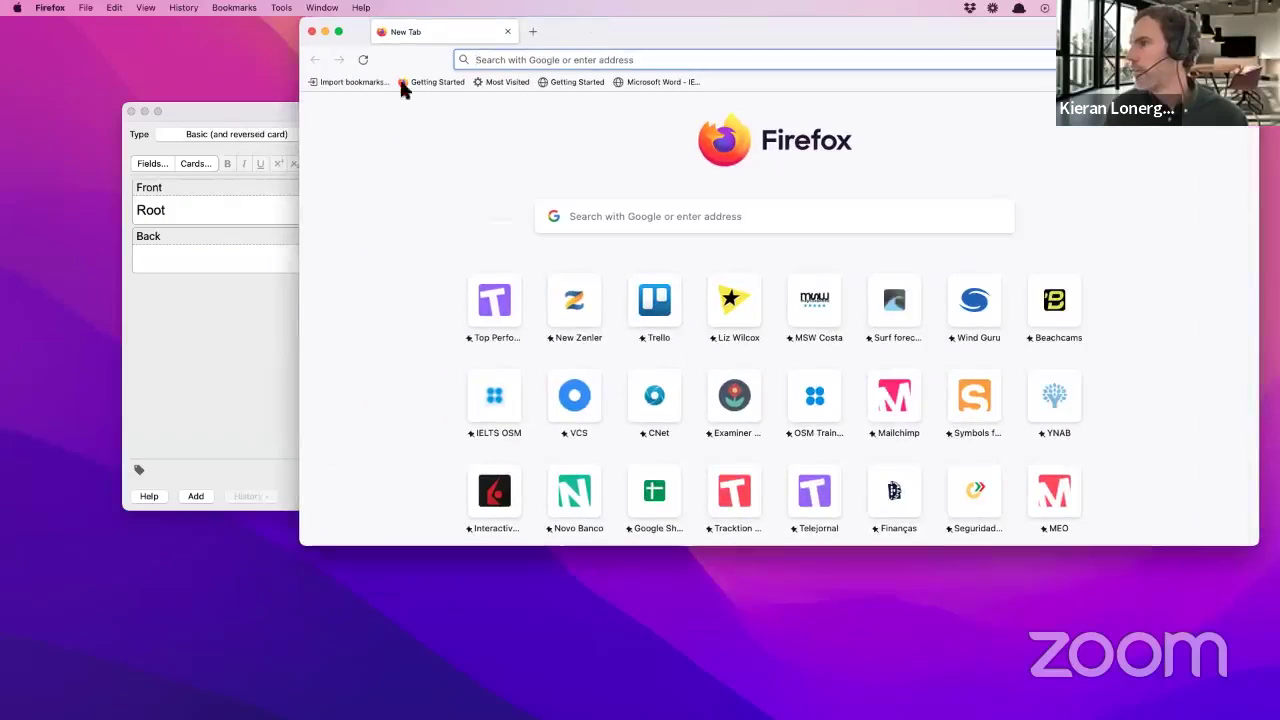
pyautogui.click(249, 108)
pyautogui.moveTo(257, 103); pyautogui.dragTo(160, 185)
pyautogui.click(591, 56)
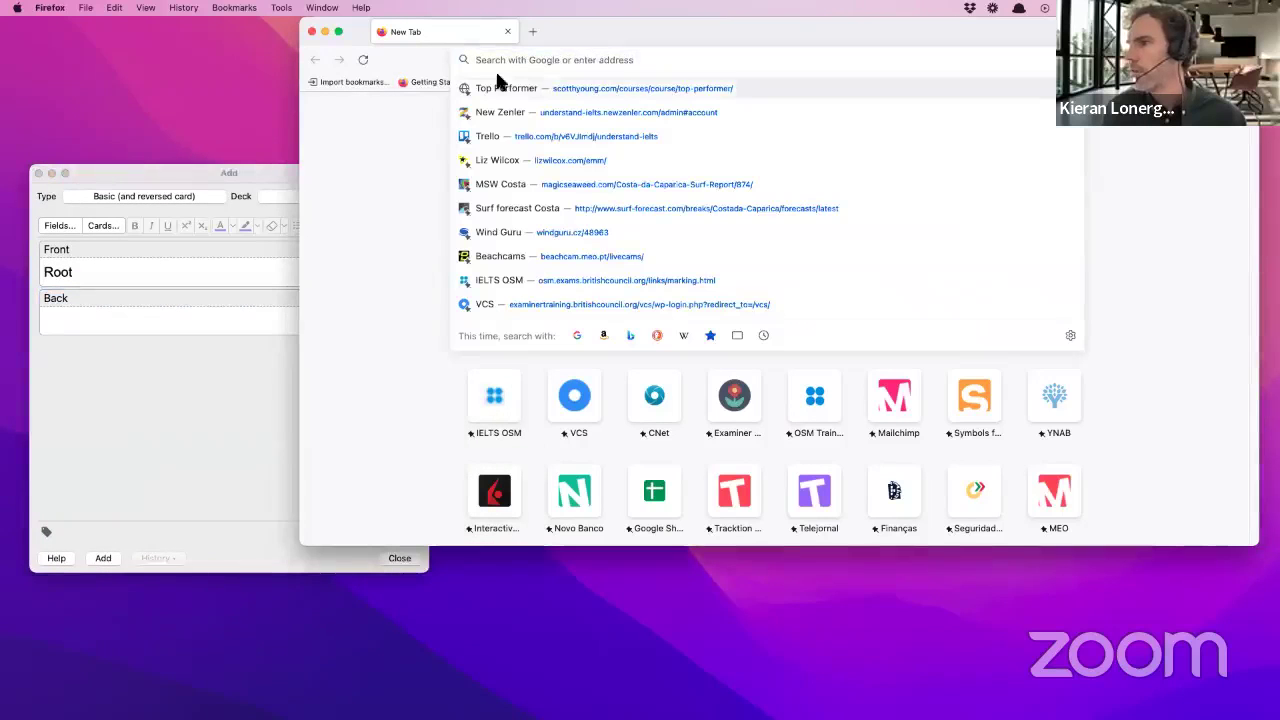
pyautogui.click(187, 172)
pyautogui.moveTo(187, 170); pyautogui.dragTo(162, 278)
# - Open the WordReference dictionary website at wordreference.com in the empty browser tab
pyautogui.click(541, 58)
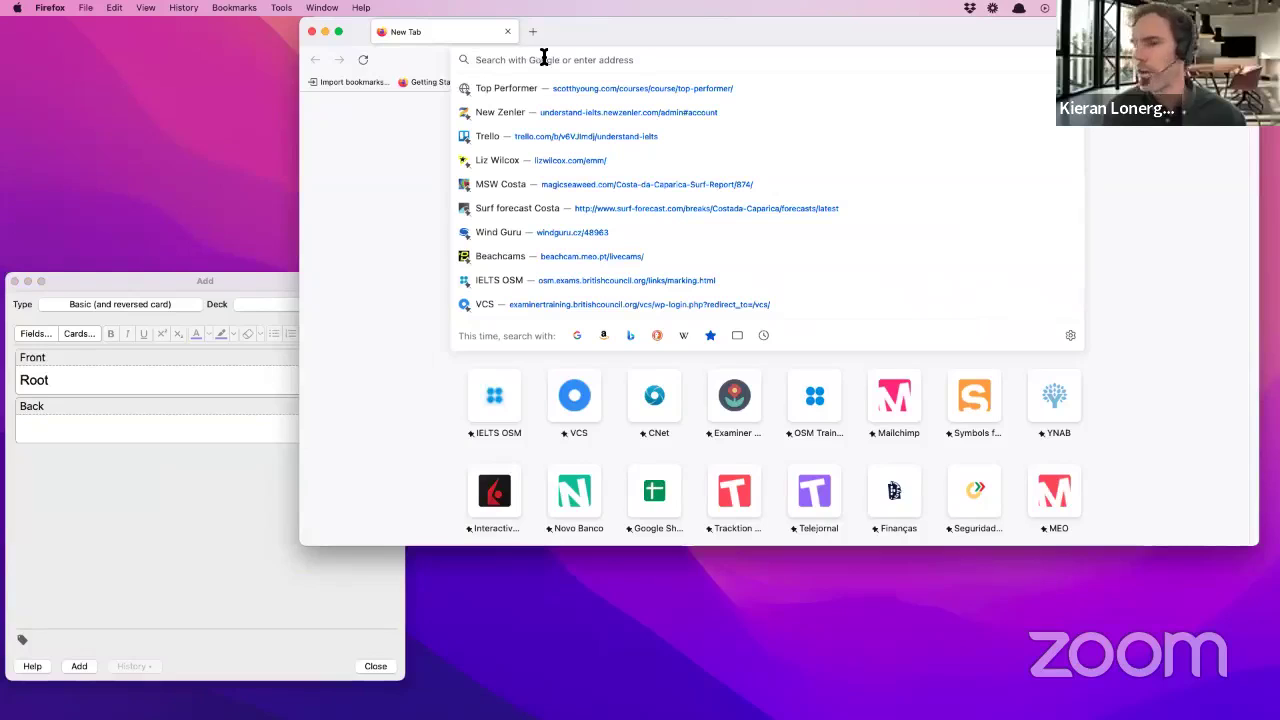
pyautogui.write('word')
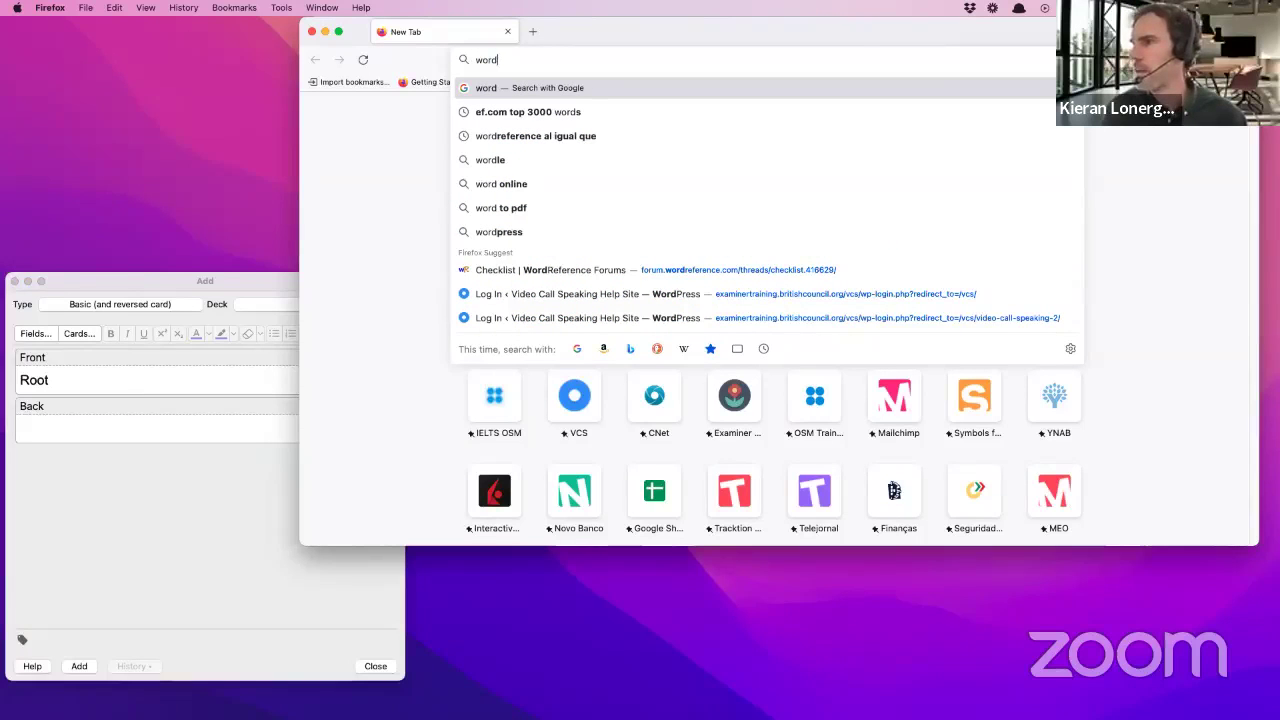
pyautogui.write('reference.')
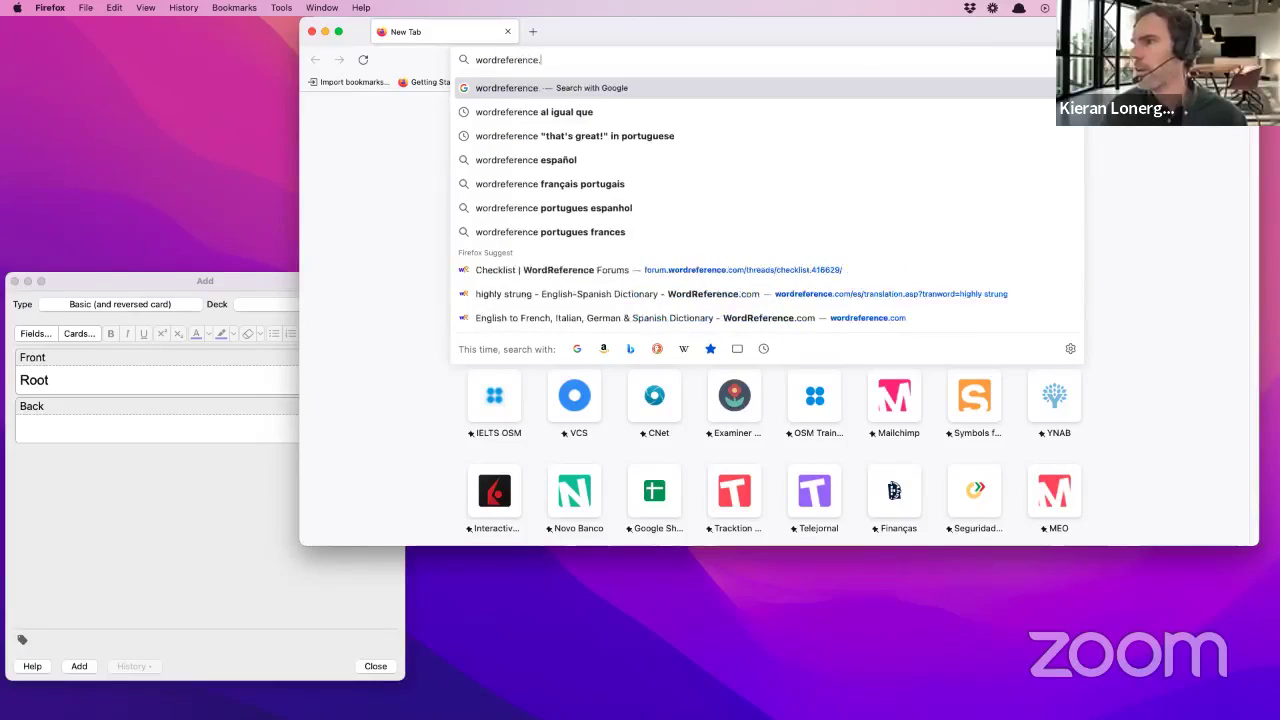
pyautogui.write('com')
pyautogui.press('Return')
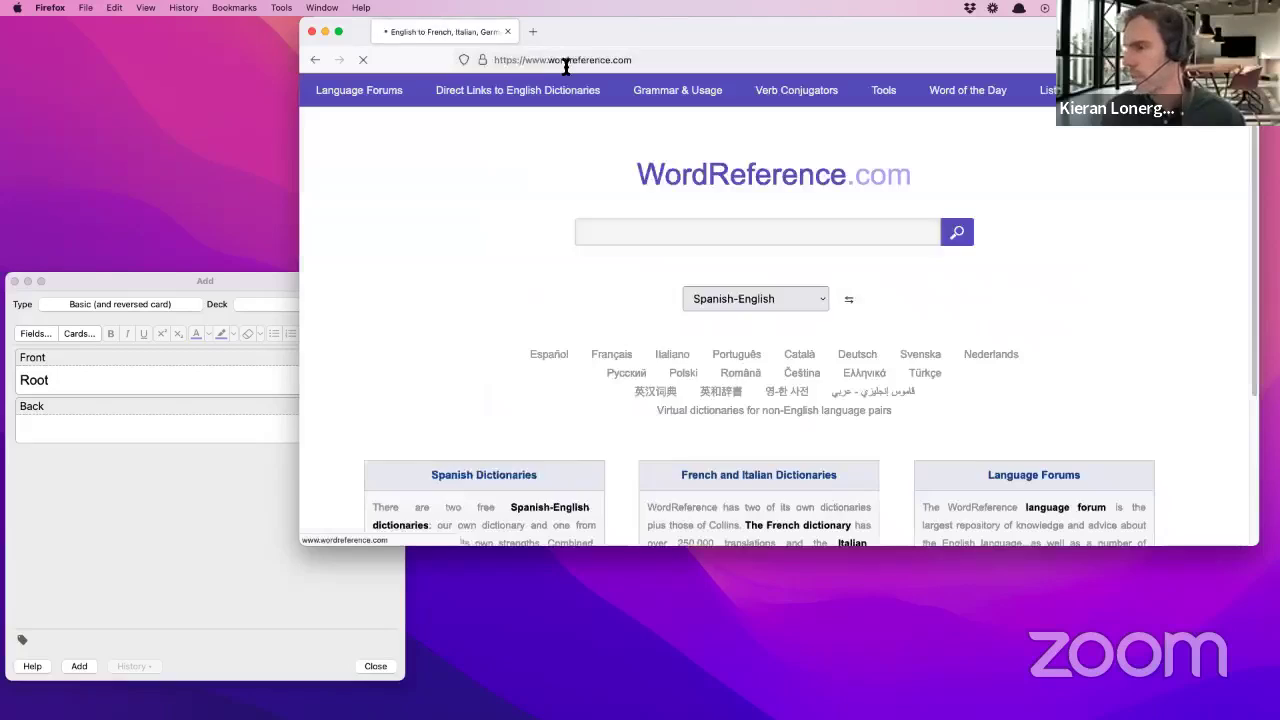
# - Set the WordReference dictionary to English definition
pyautogui.click(787, 297)
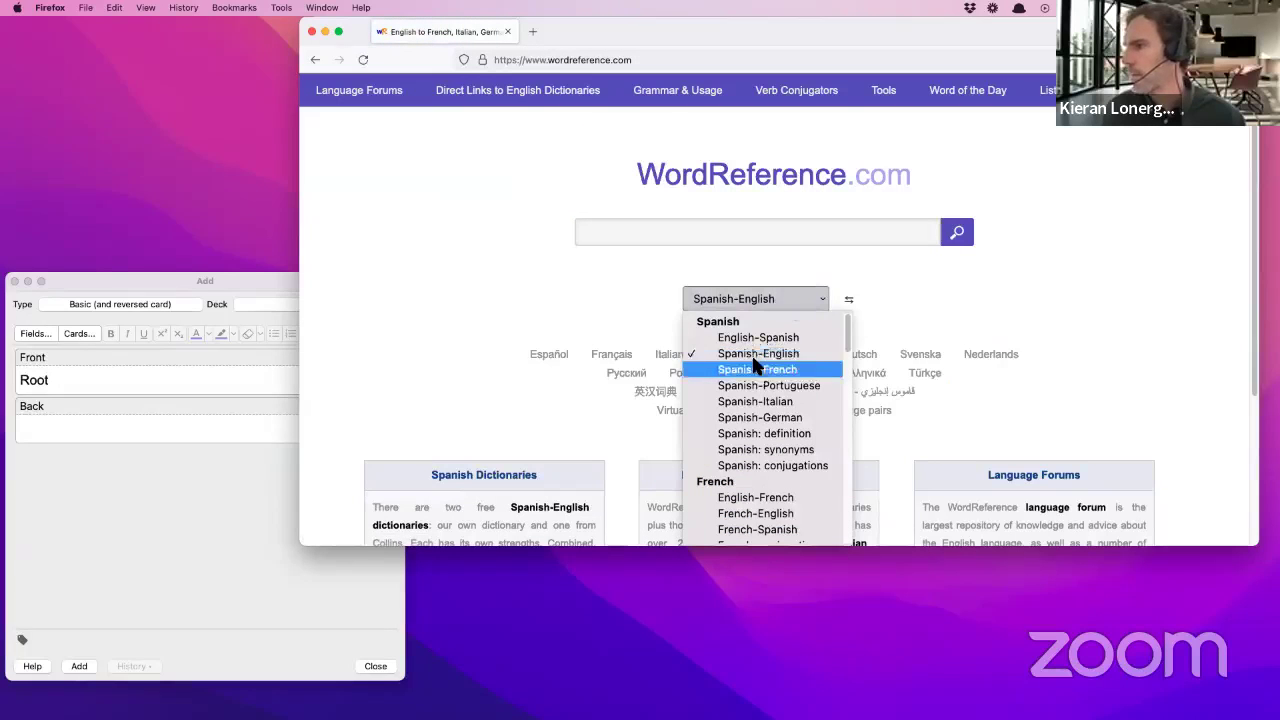
pyautogui.scroll(-5, 755, 345)
pyautogui.scroll(-10, 755, 345)
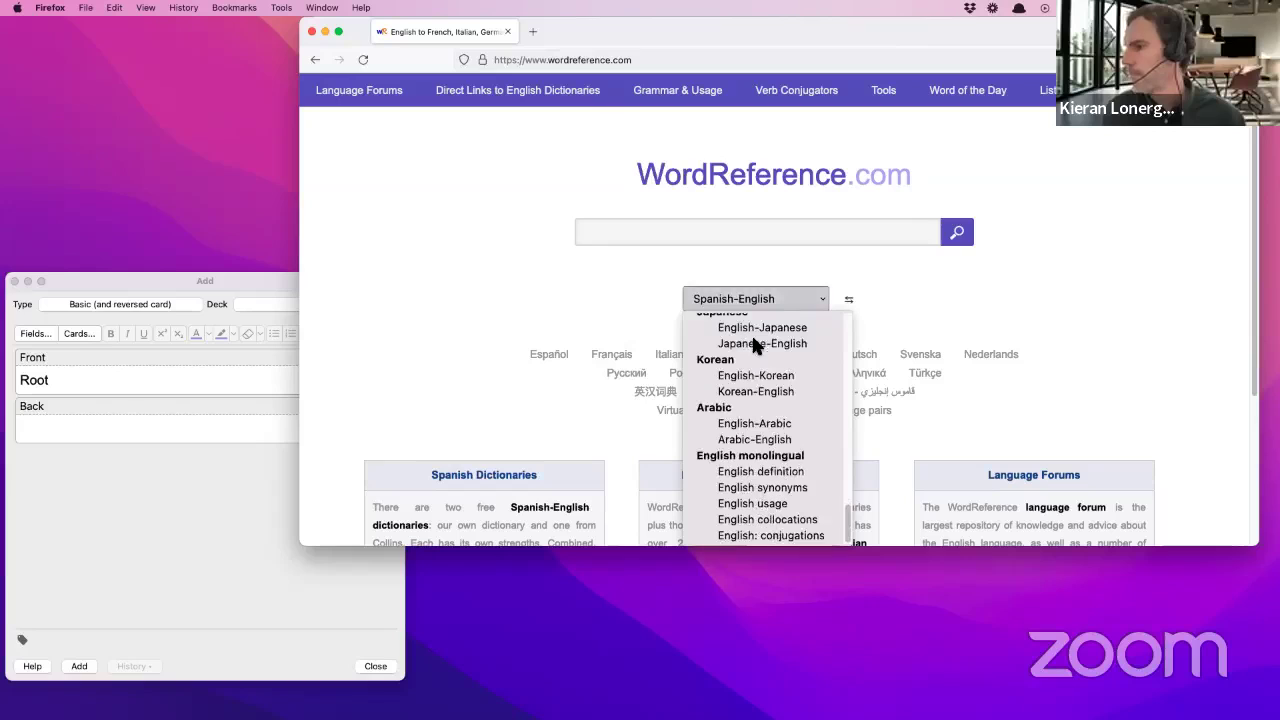
pyautogui.click(760, 472)
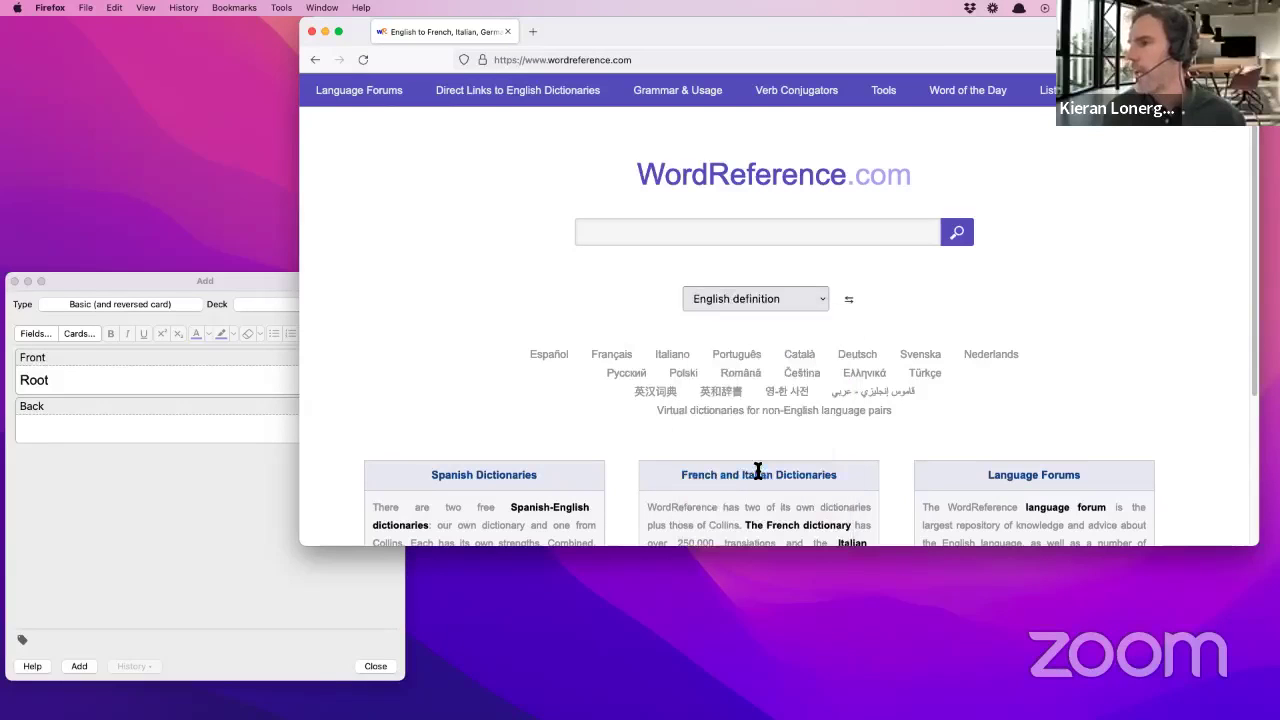
# - Look up root in the English dictionary and examine its noun definitions, lowering the browser window slightly
pyautogui.click(920, 233)
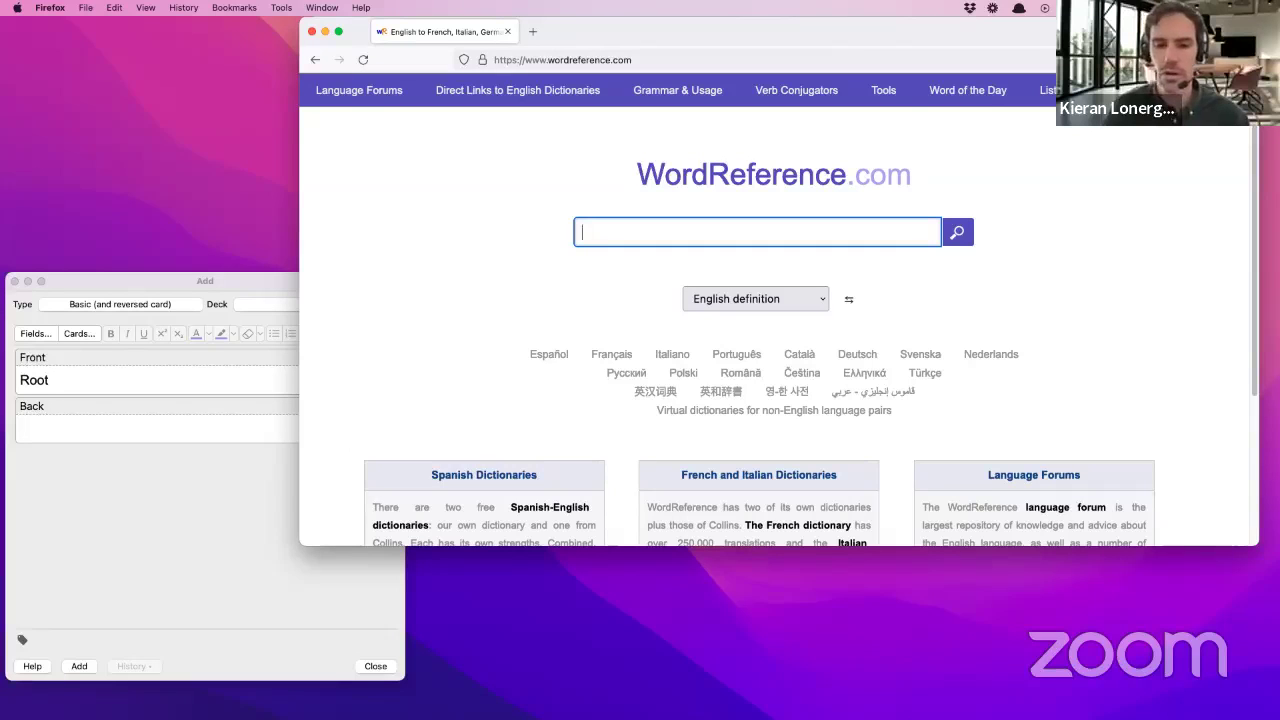
pyautogui.write('root')
pyautogui.press('Return')
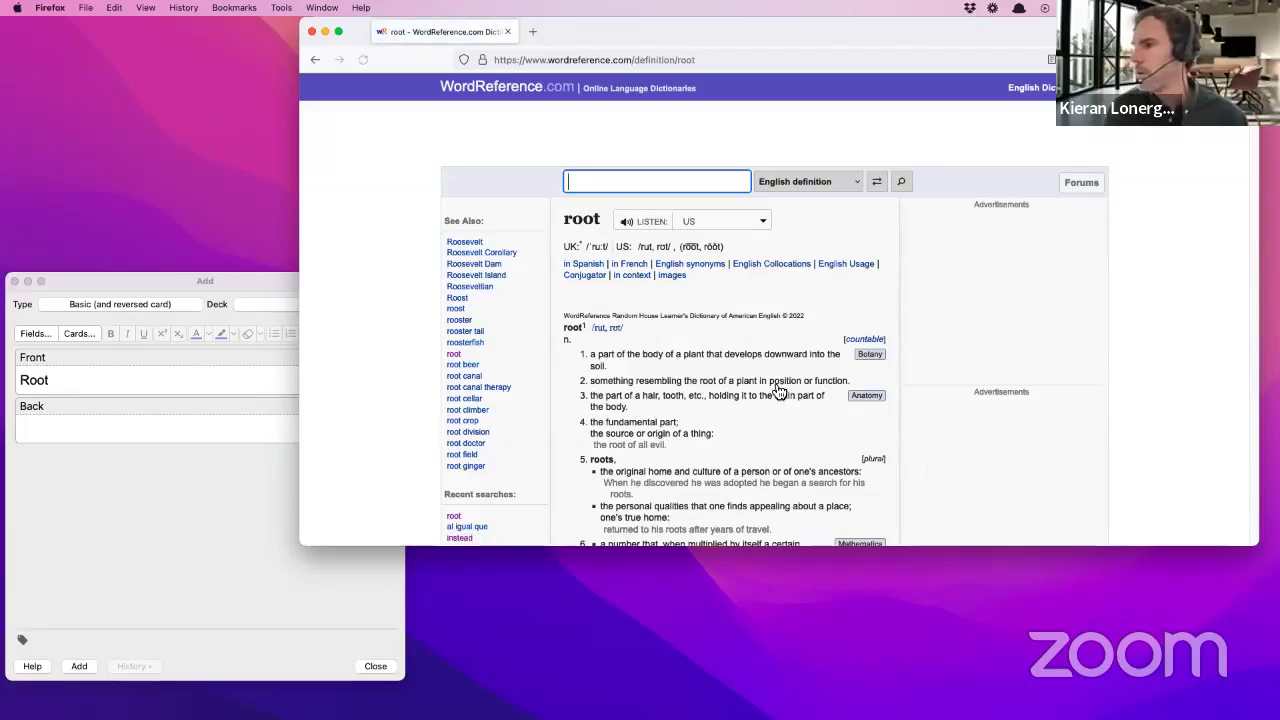
pyautogui.scroll(-2, 750, 395)
pyautogui.scroll(-1, 694, 330)
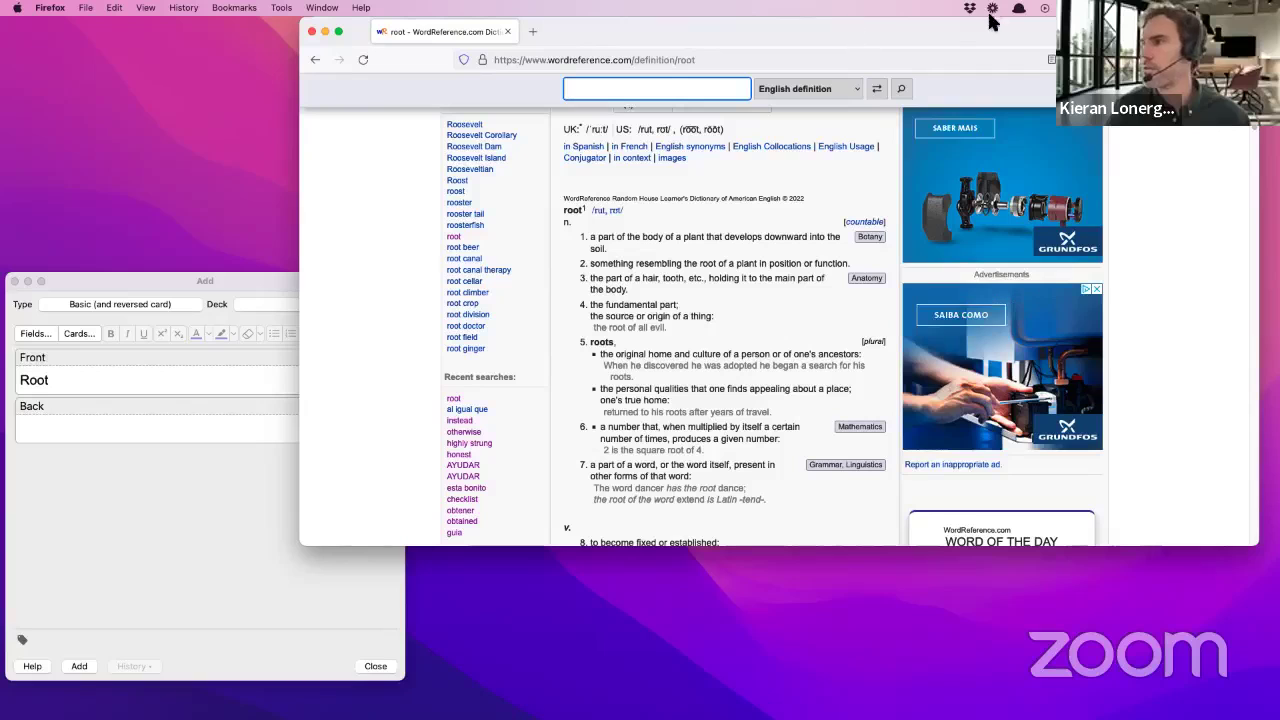
pyautogui.moveTo(983, 33); pyautogui.dragTo(977, 65)
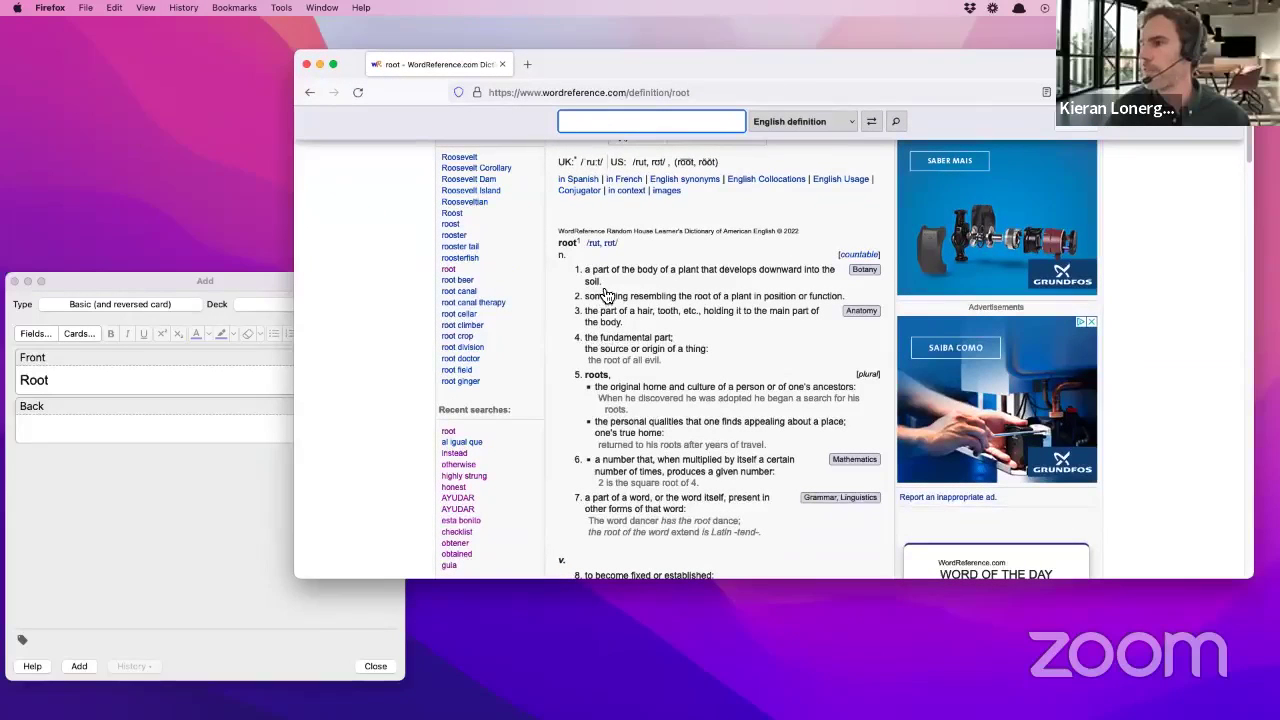
pyautogui.scroll(1, 605, 295)
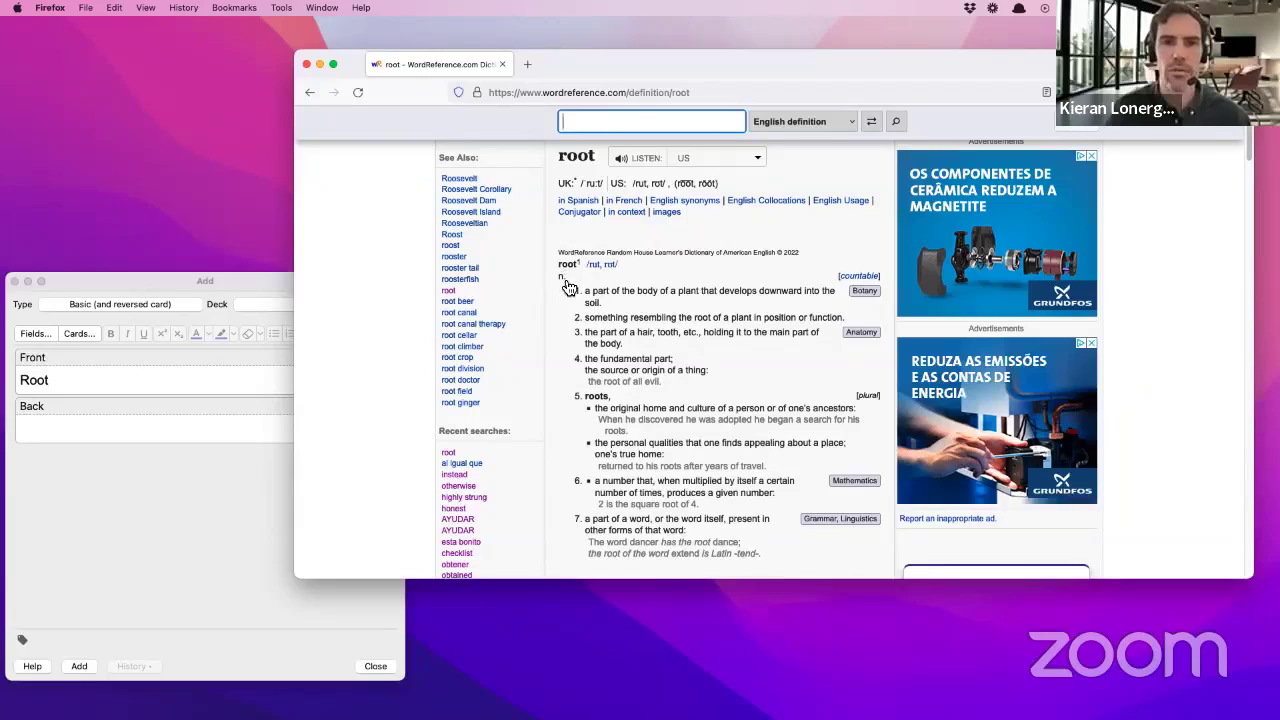
# - Open Google in a new tab and run an image search for root
pyautogui.click(527, 61)
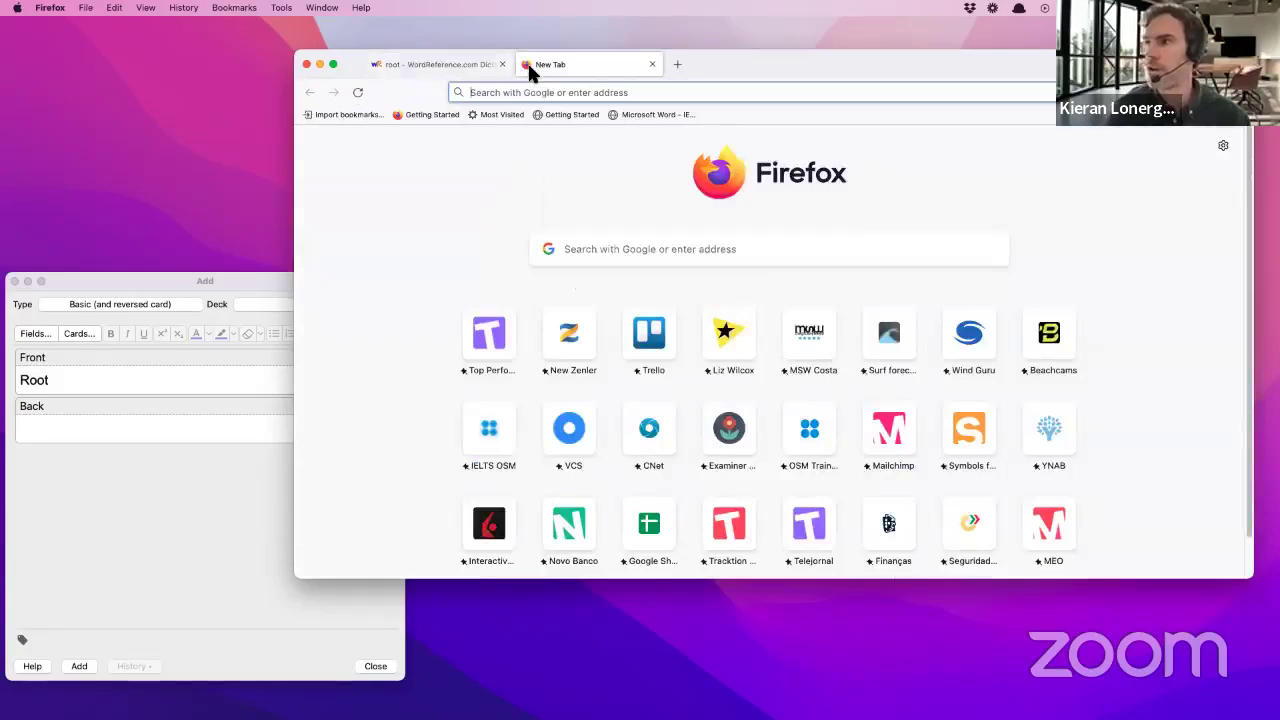
pyautogui.write('google.com/')
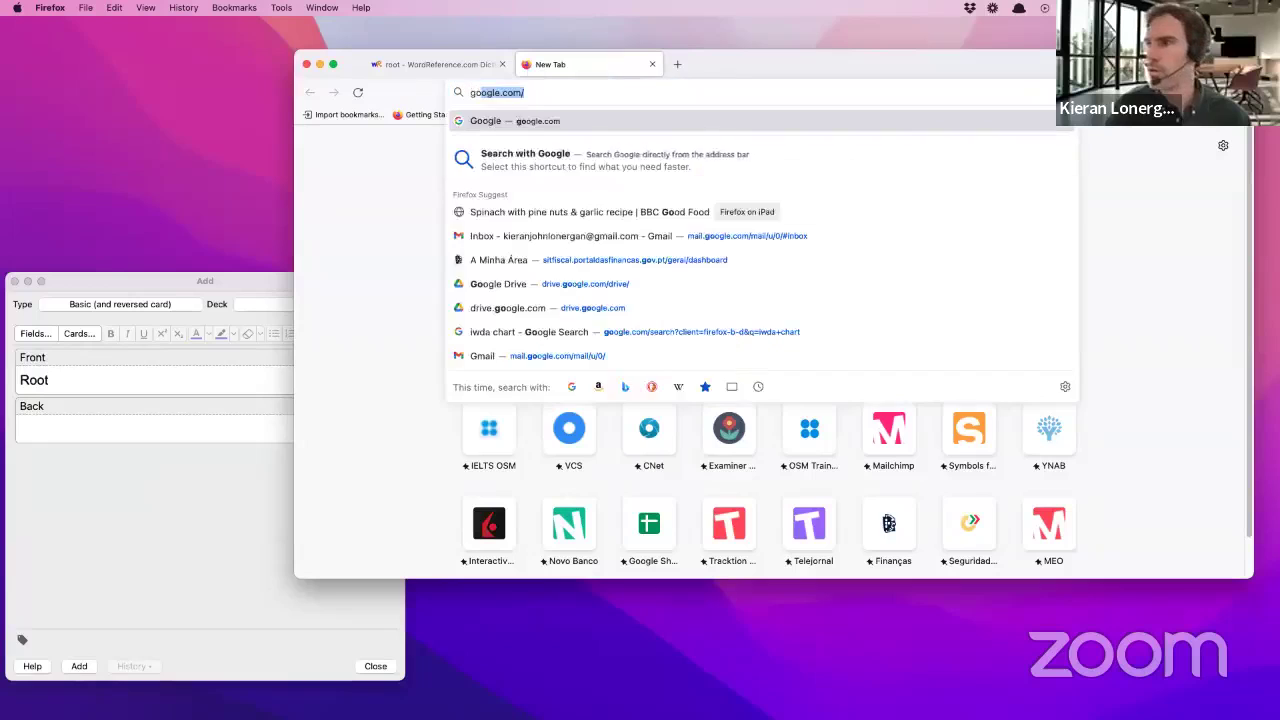
pyautogui.press('Return')
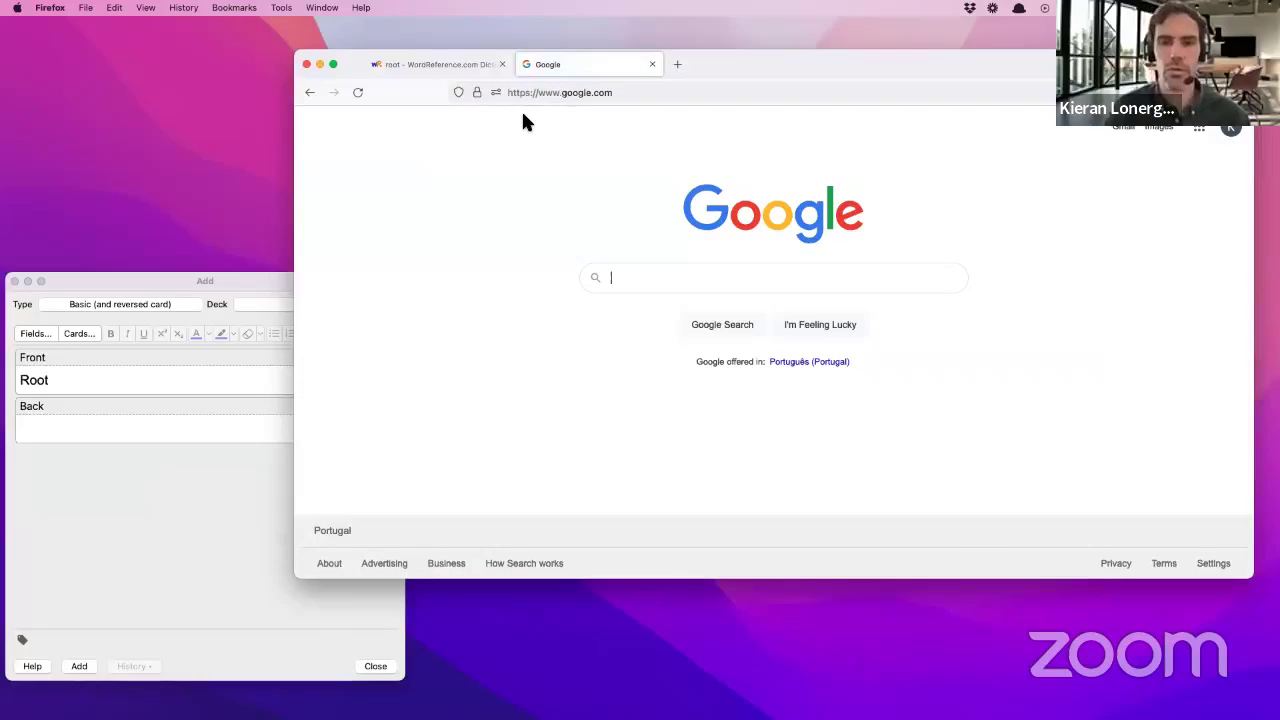
pyautogui.write('root')
pyautogui.press('Return')
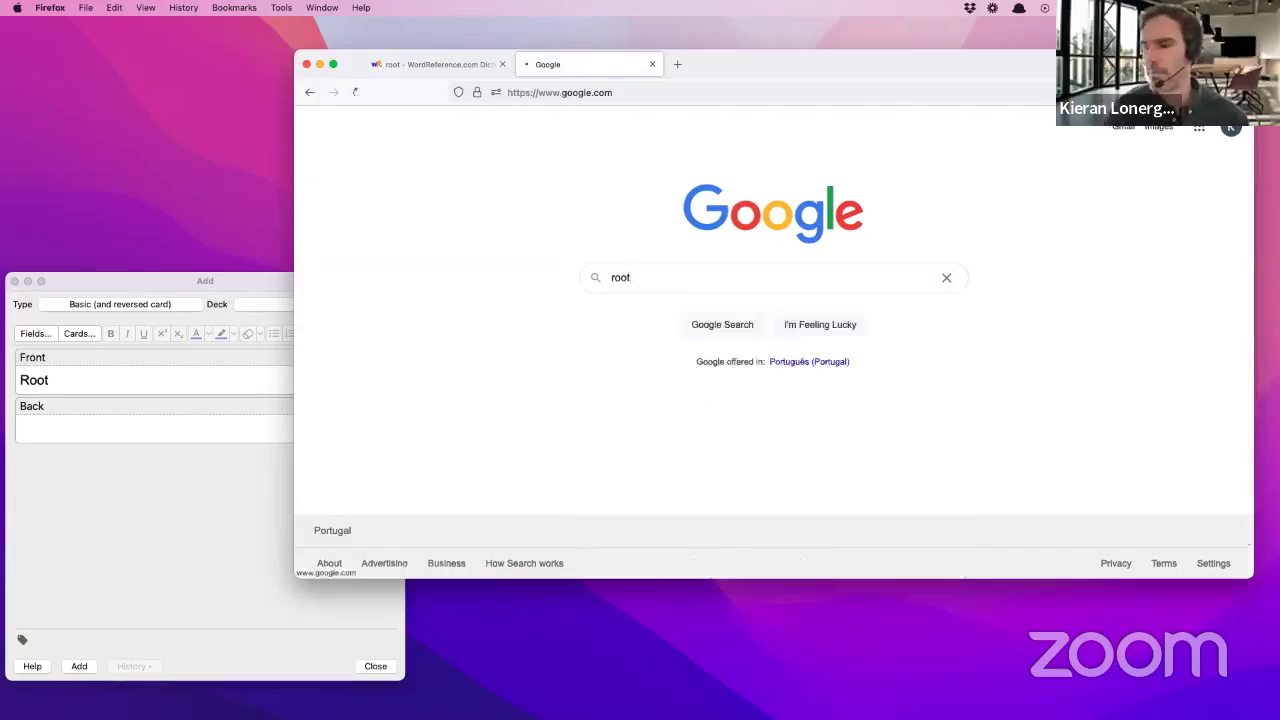
pyautogui.click(483, 172)
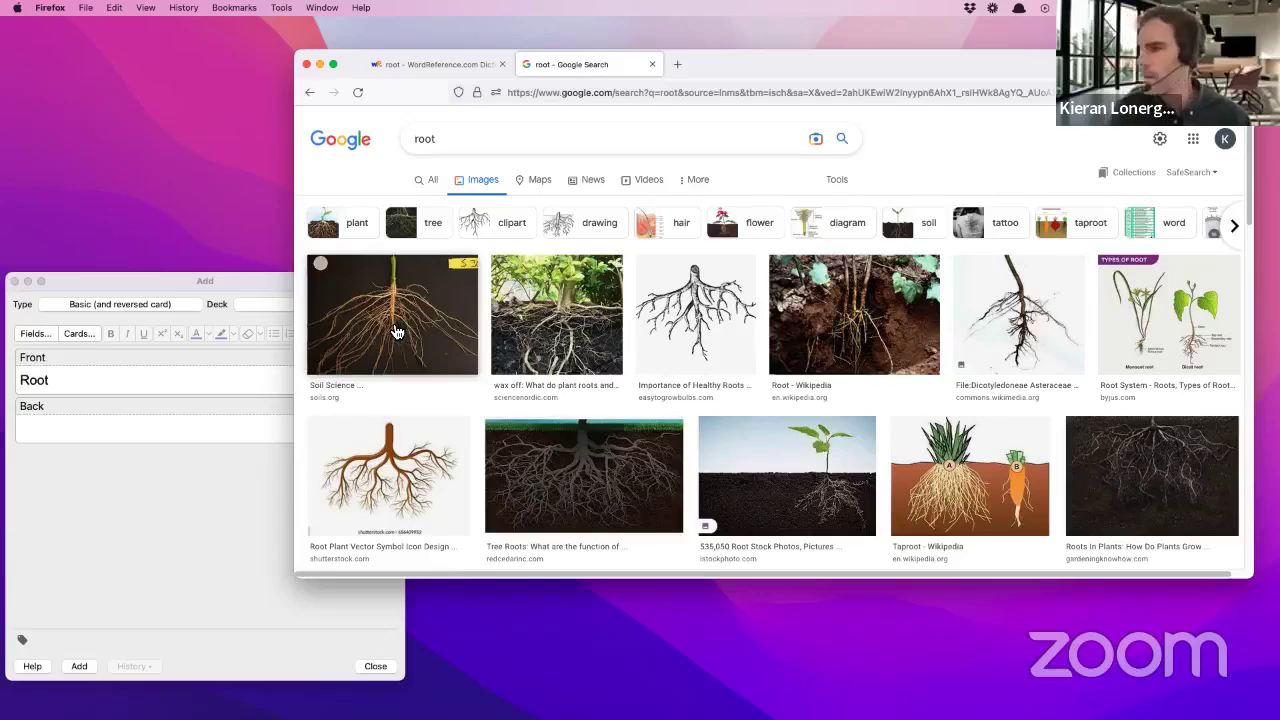
# - Browse the root pictures and copy the enlarged Red Cedar tree roots image from the results
pyautogui.scroll(-1, 396, 332)
pyautogui.scroll(-3, 396, 332)
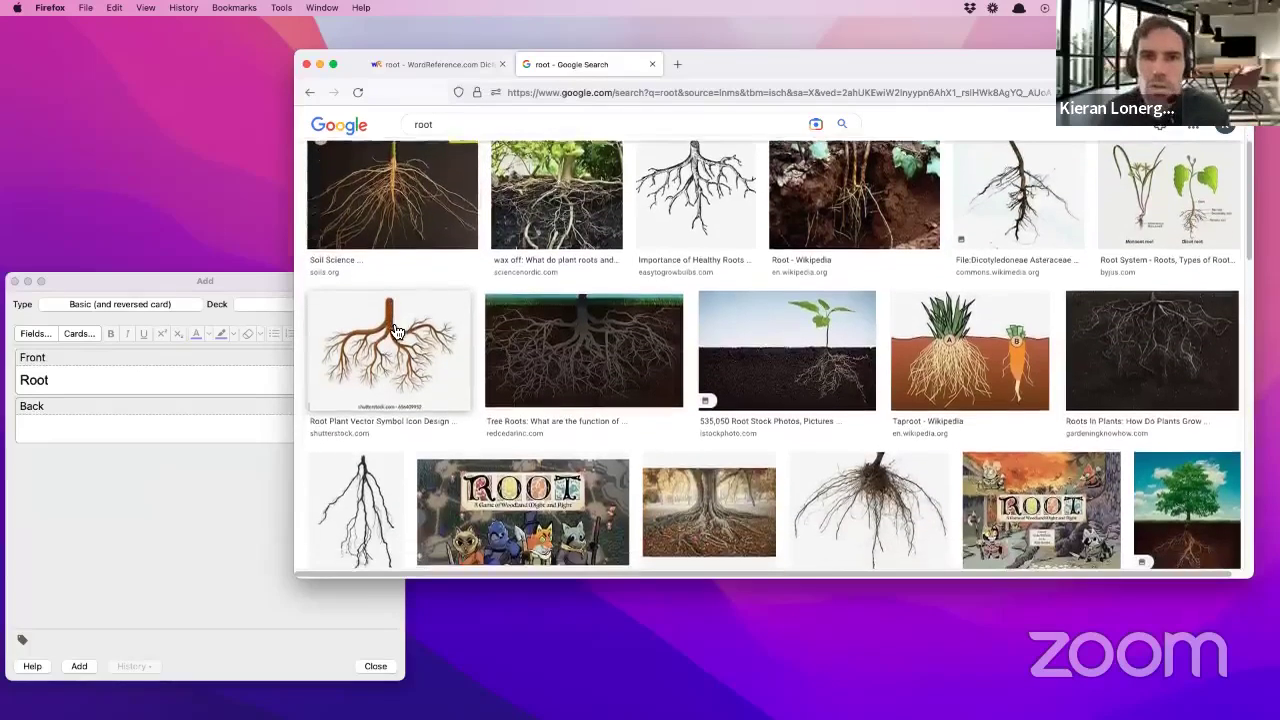
pyautogui.scroll(-1, 396, 332)
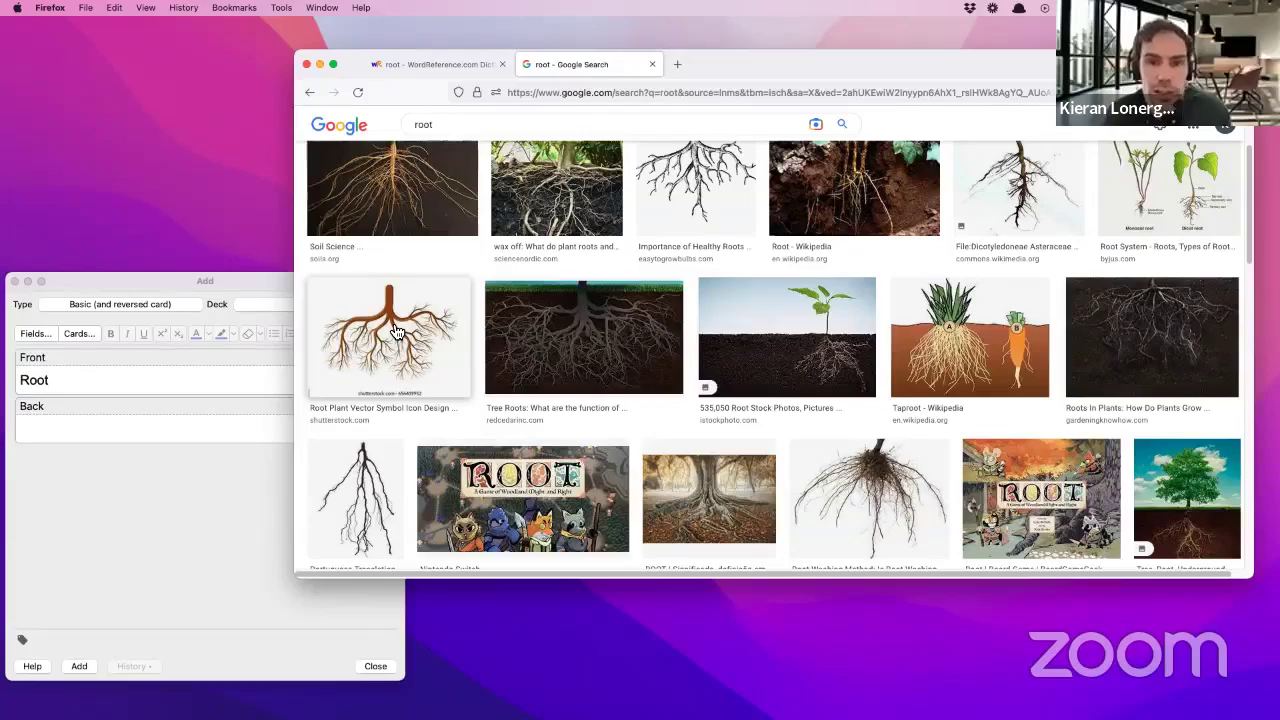
pyautogui.scroll(-5, 396, 331)
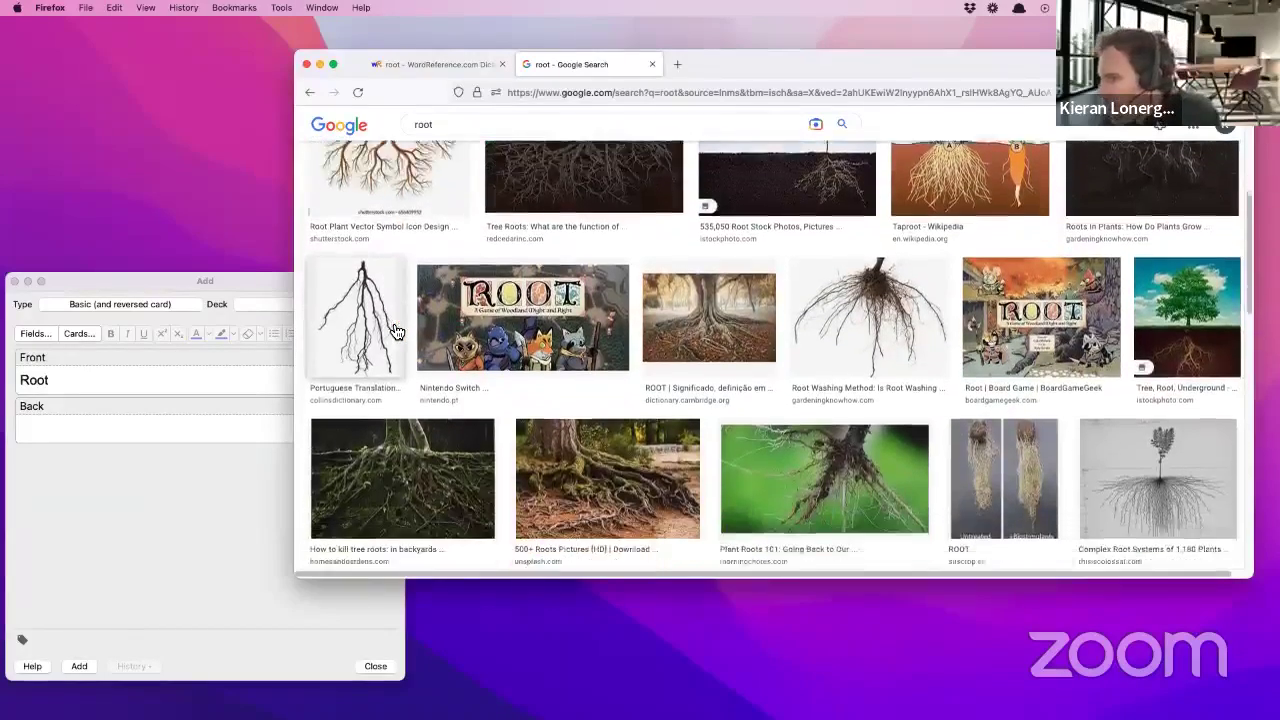
pyautogui.scroll(-1, 396, 331)
pyautogui.scroll(4, 396, 331)
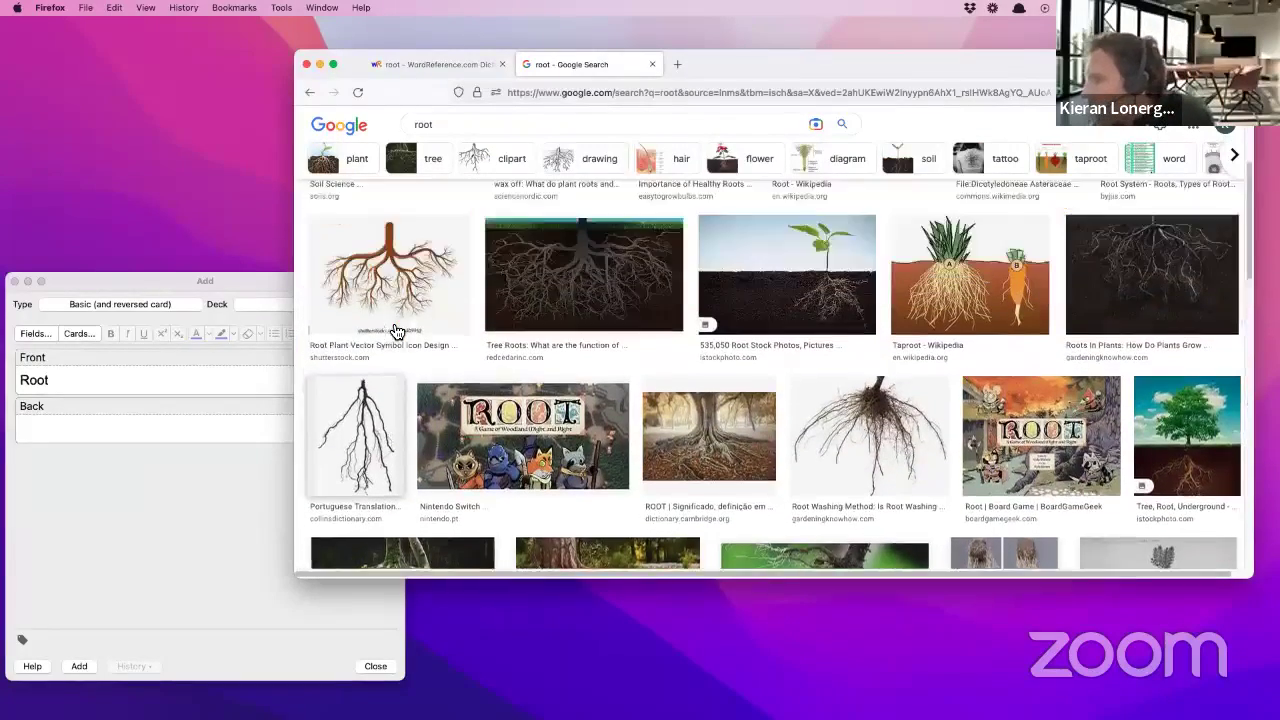
pyautogui.scroll(1, 396, 331)
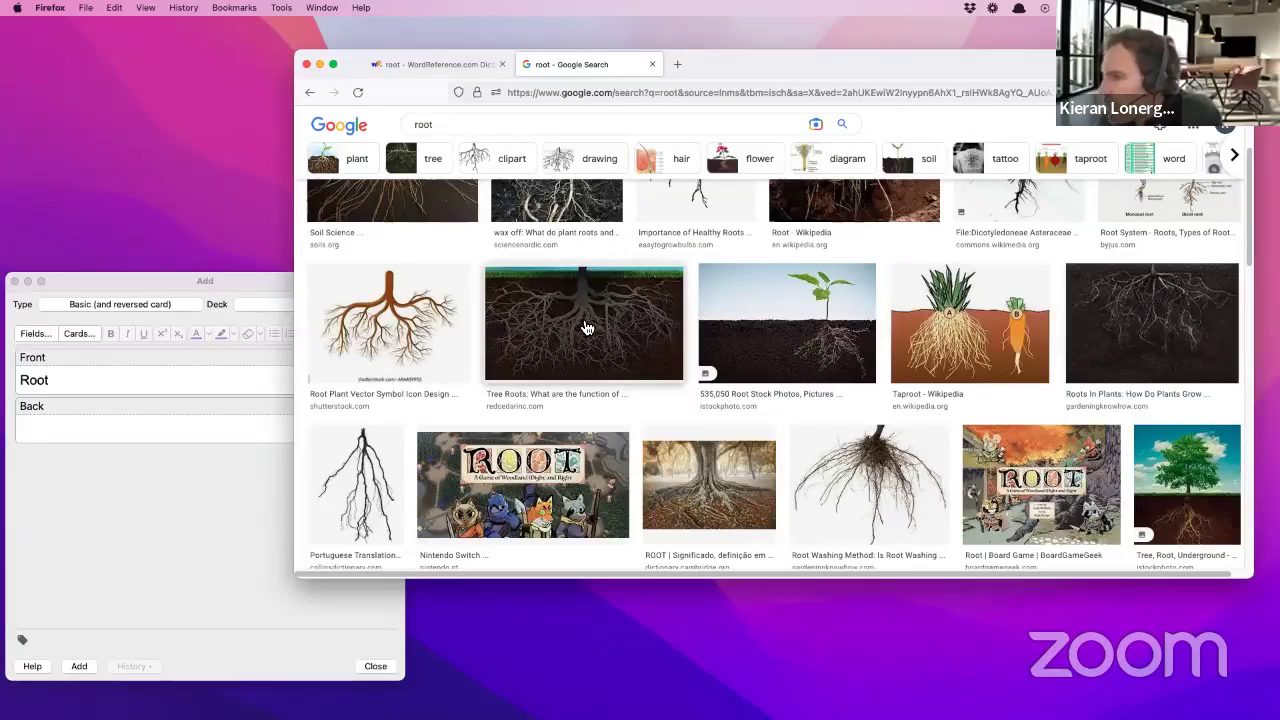
pyautogui.click(587, 328)
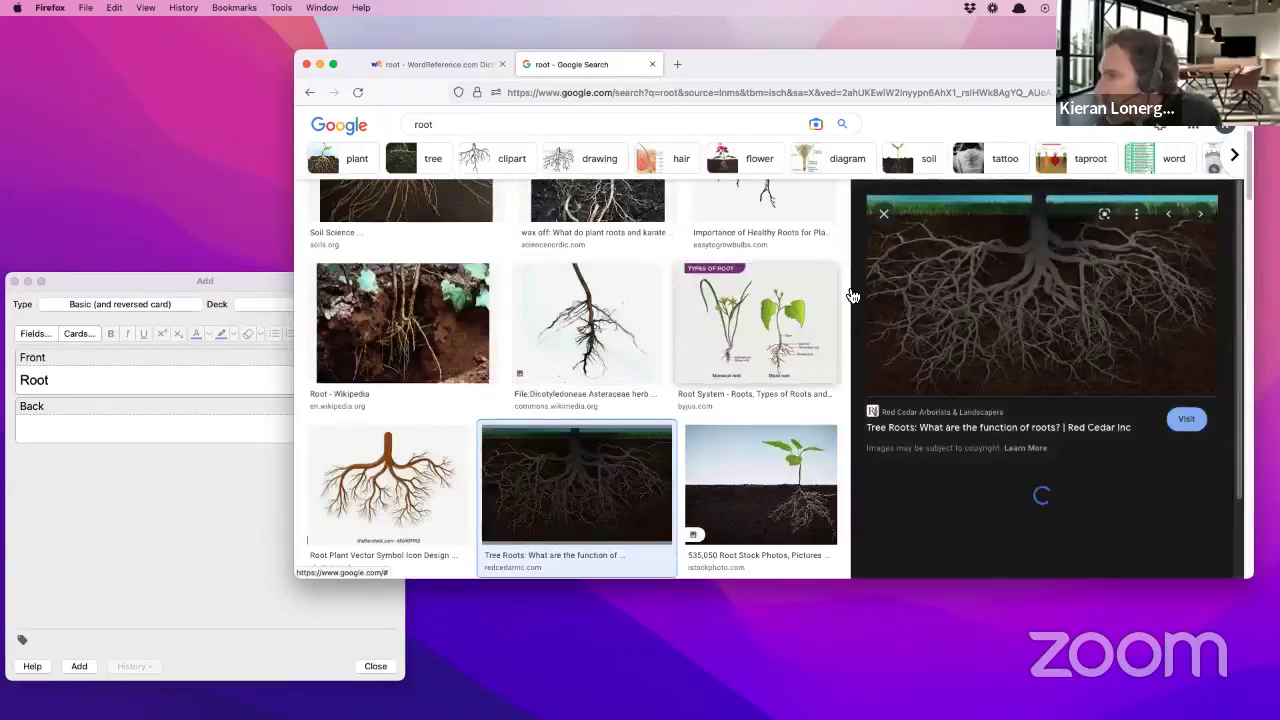
pyautogui.rightClick(1013, 288)
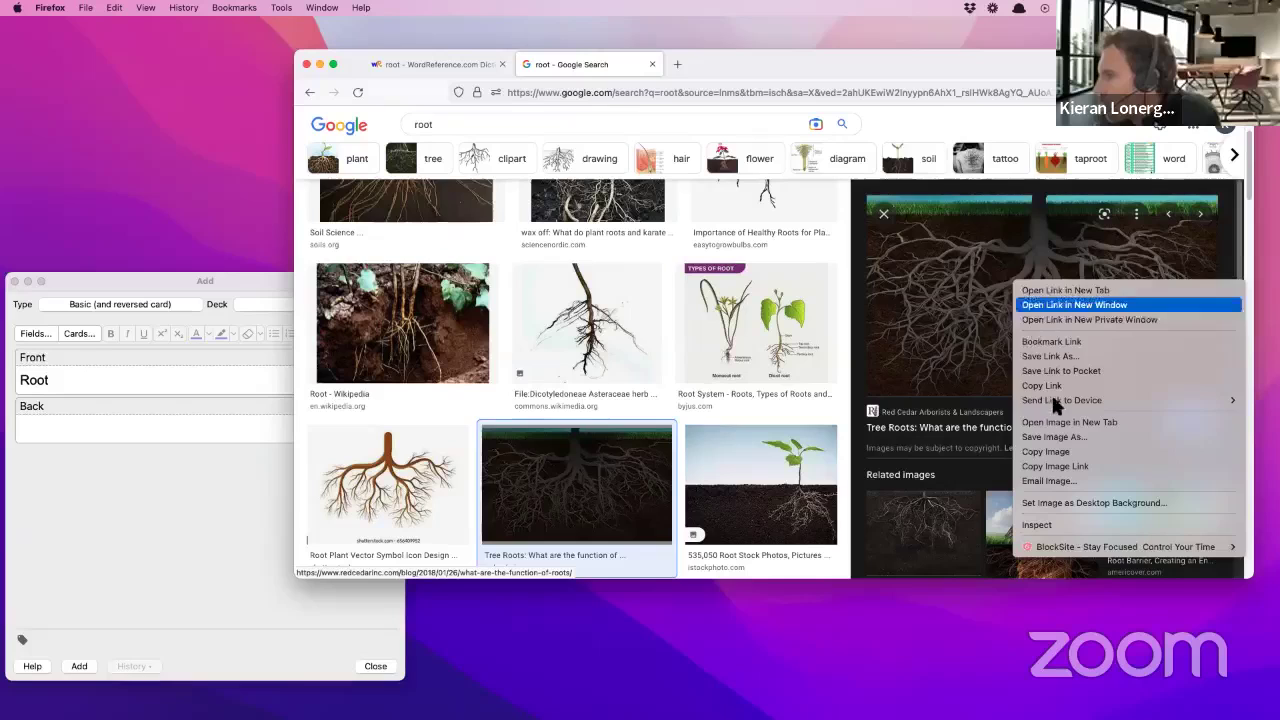
pyautogui.click(1061, 457)
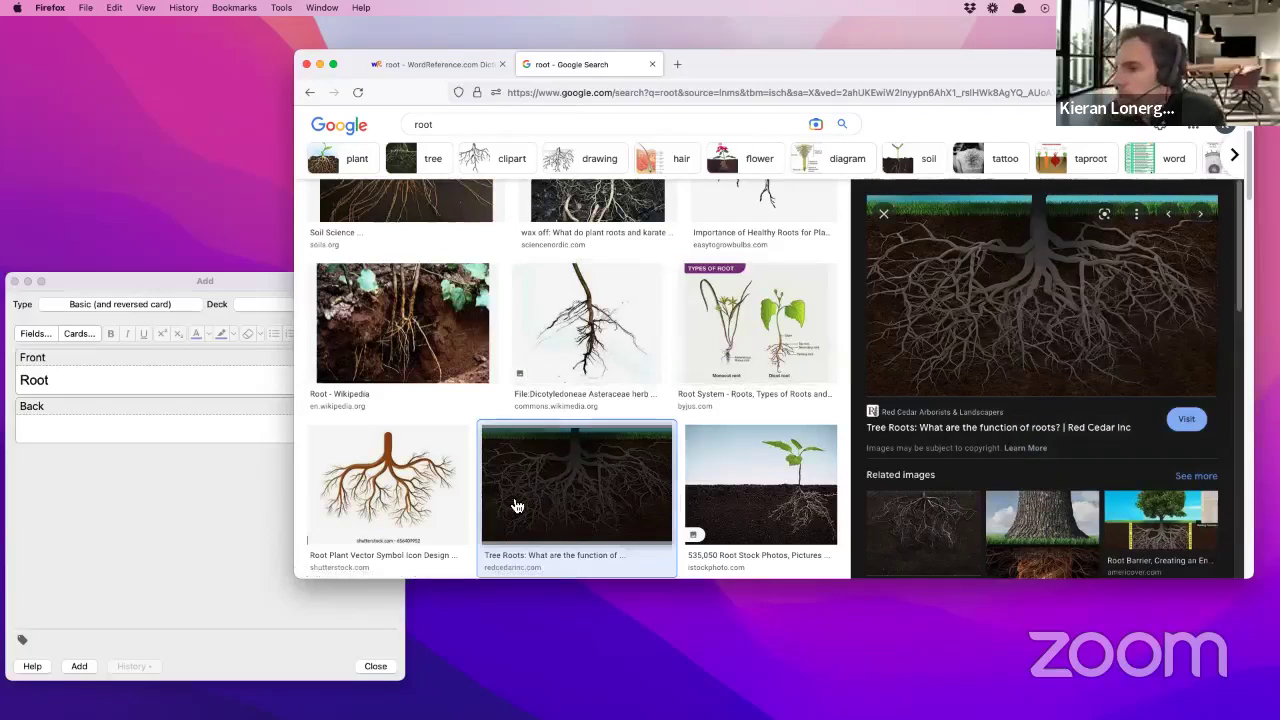
# - Switch to Anki, paste the copied image into the note's Back field and shrink it to fit the field
pyautogui.click(71, 434)
pyautogui.rightClick(80, 437)
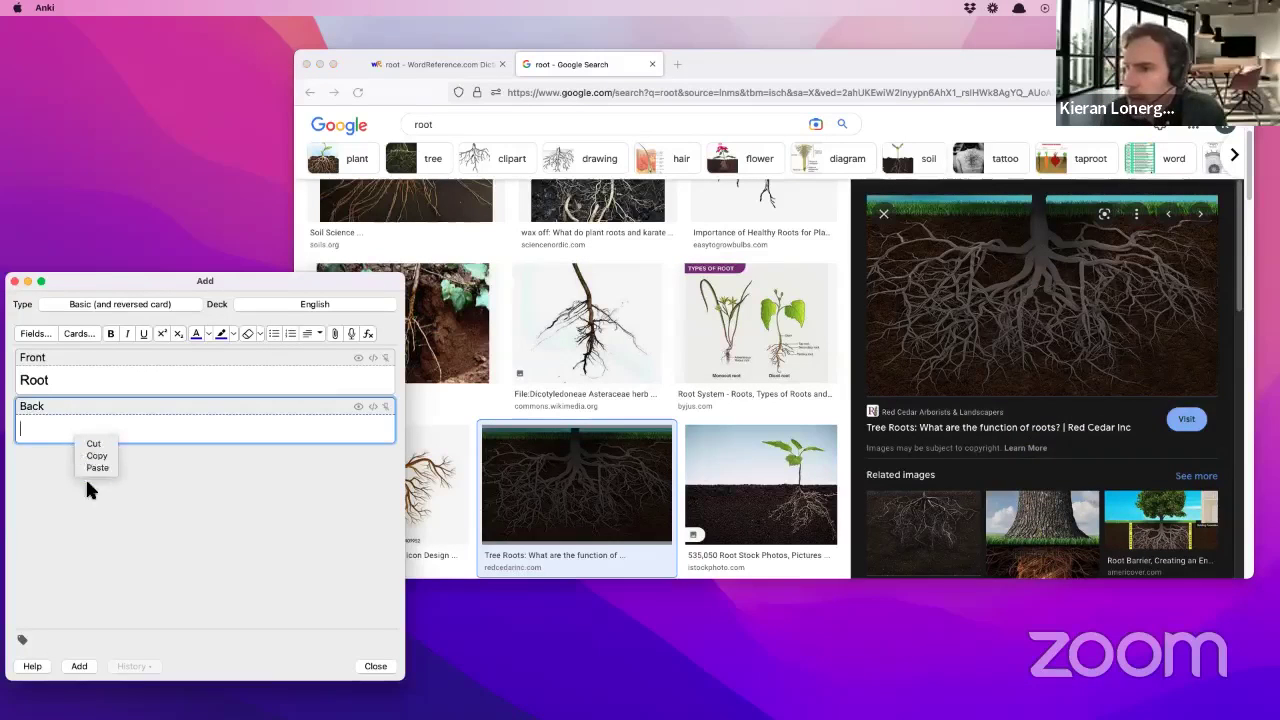
pyautogui.click(96, 467)
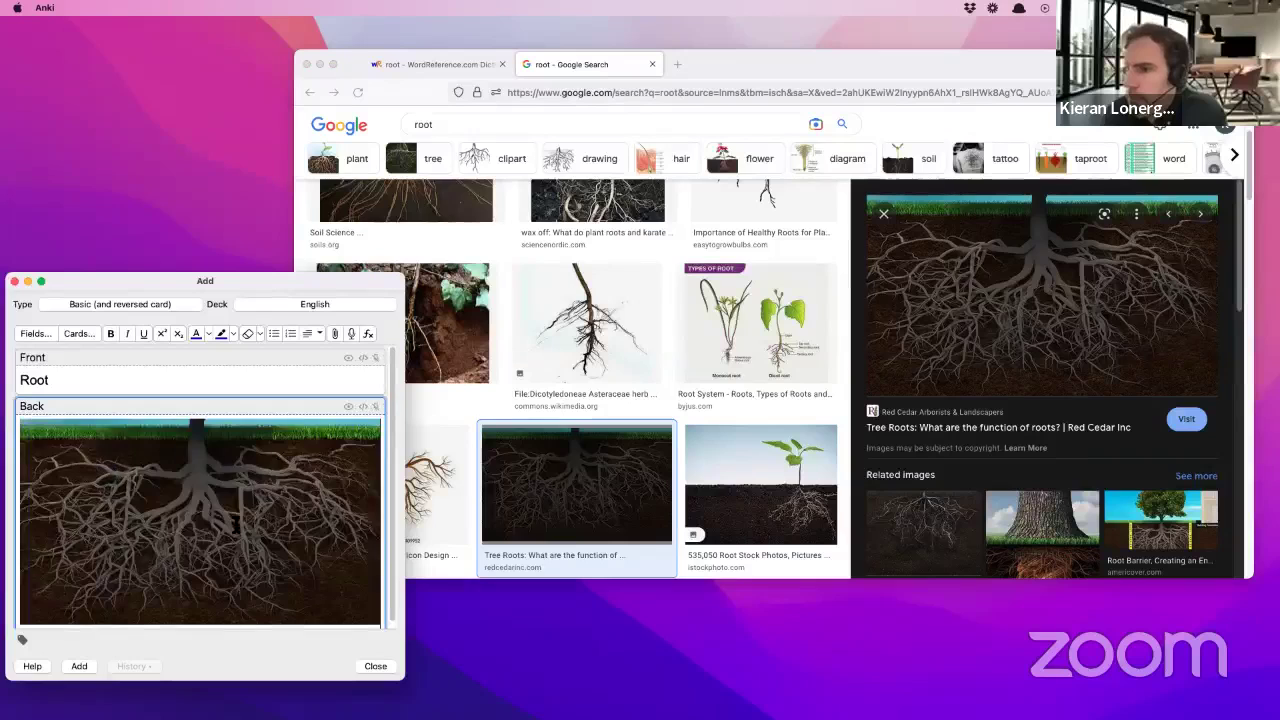
pyautogui.click(332, 536)
pyautogui.moveTo(386, 622); pyautogui.dragTo(338, 564)
pyautogui.click(338, 564)
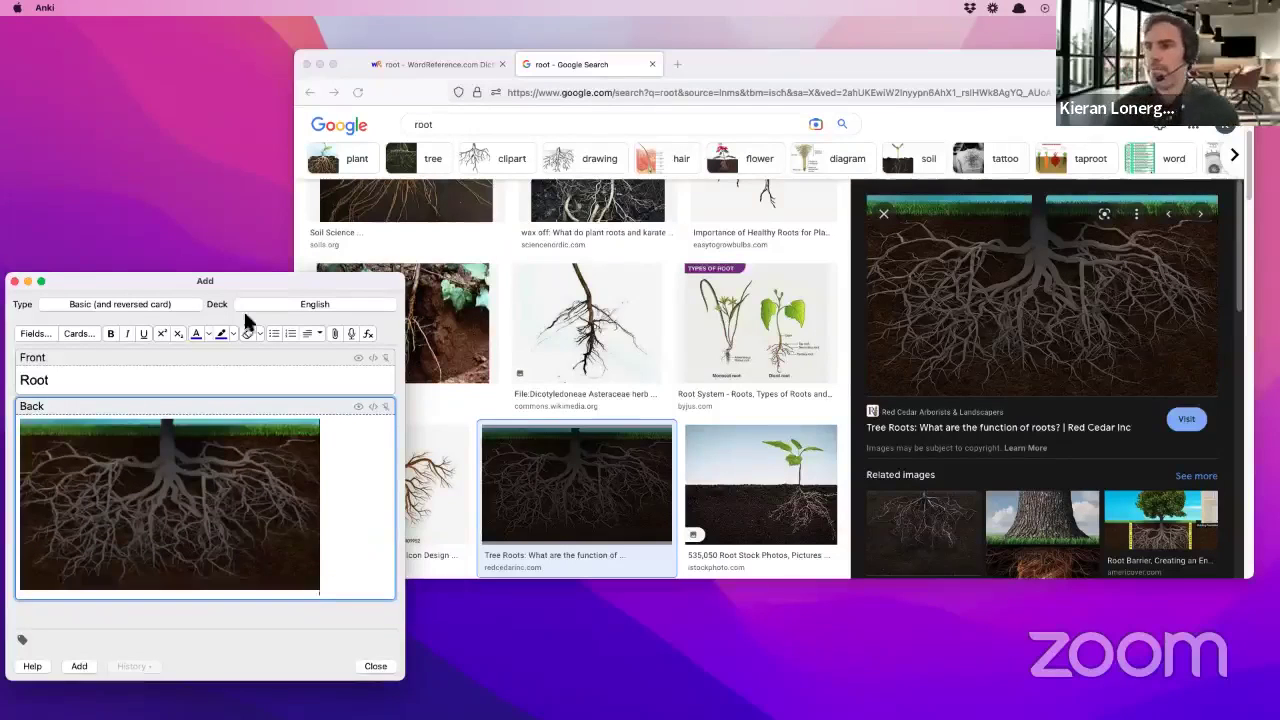
# - Move the note window up over the browser and add (noun) on a new line below the roots image
pyautogui.moveTo(268, 304); pyautogui.dragTo(397, 151)
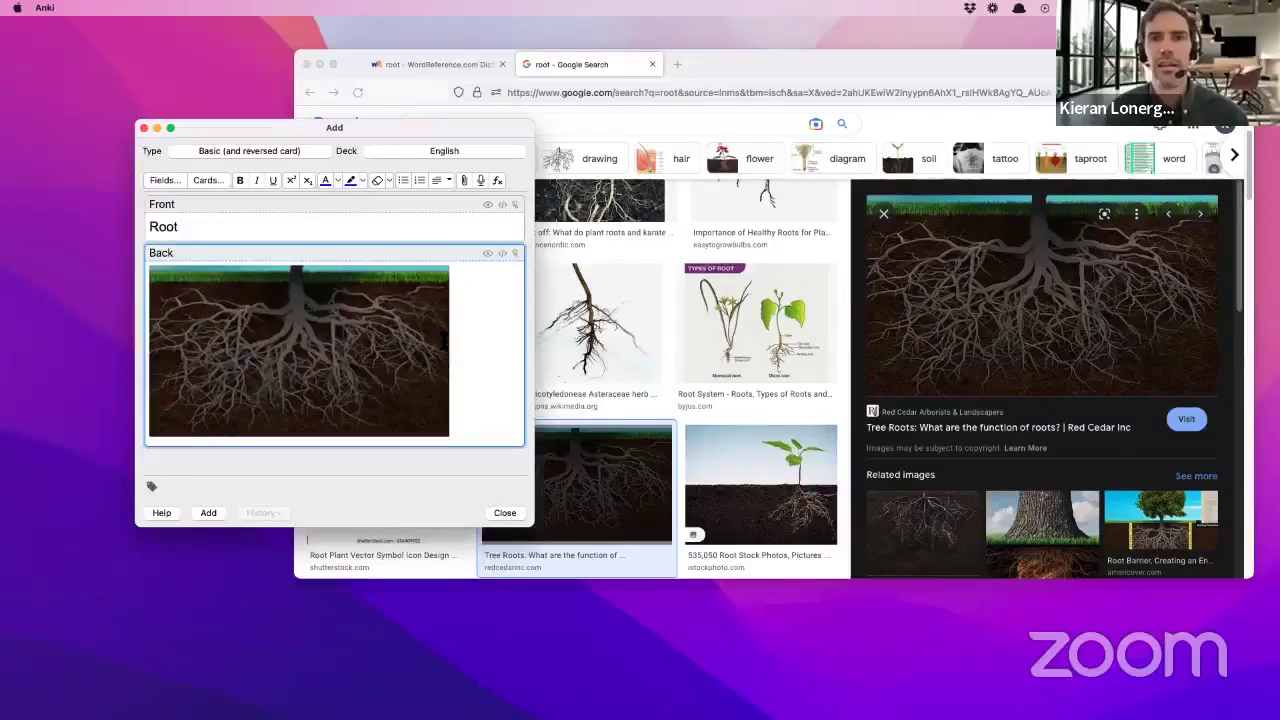
pyautogui.press('Return')
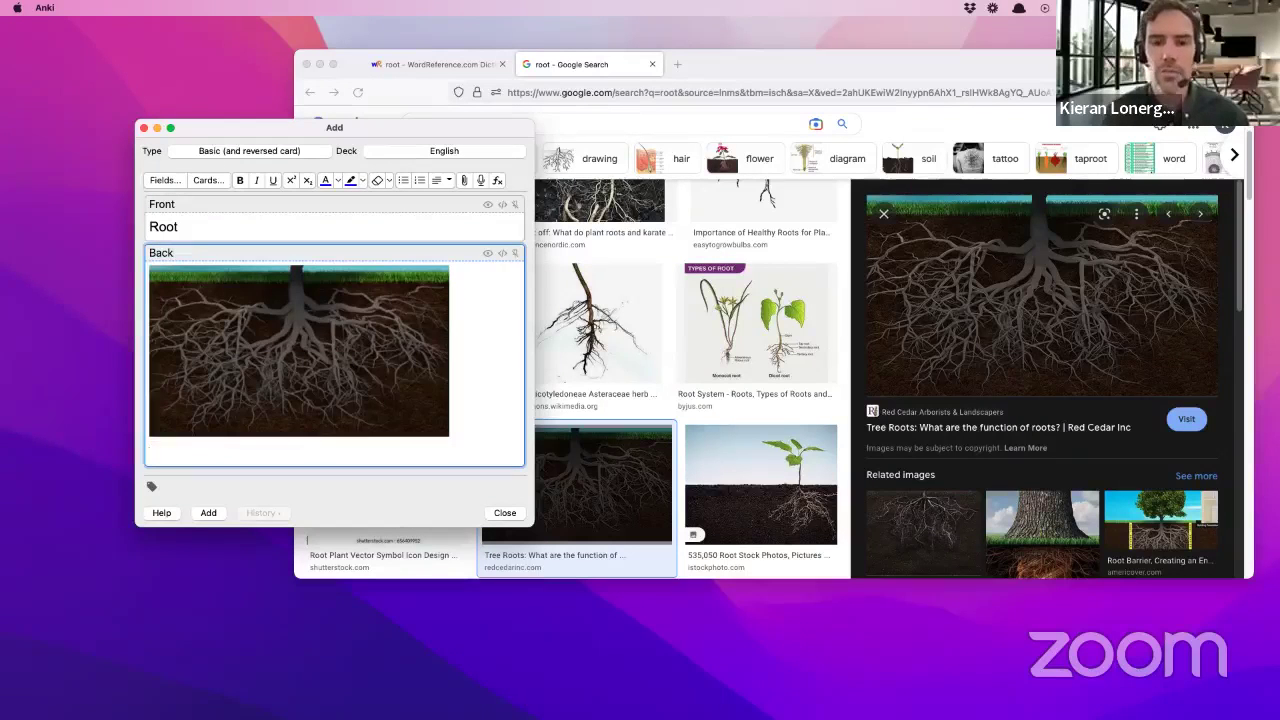
pyautogui.write('(')
pyautogui.write('noun)')
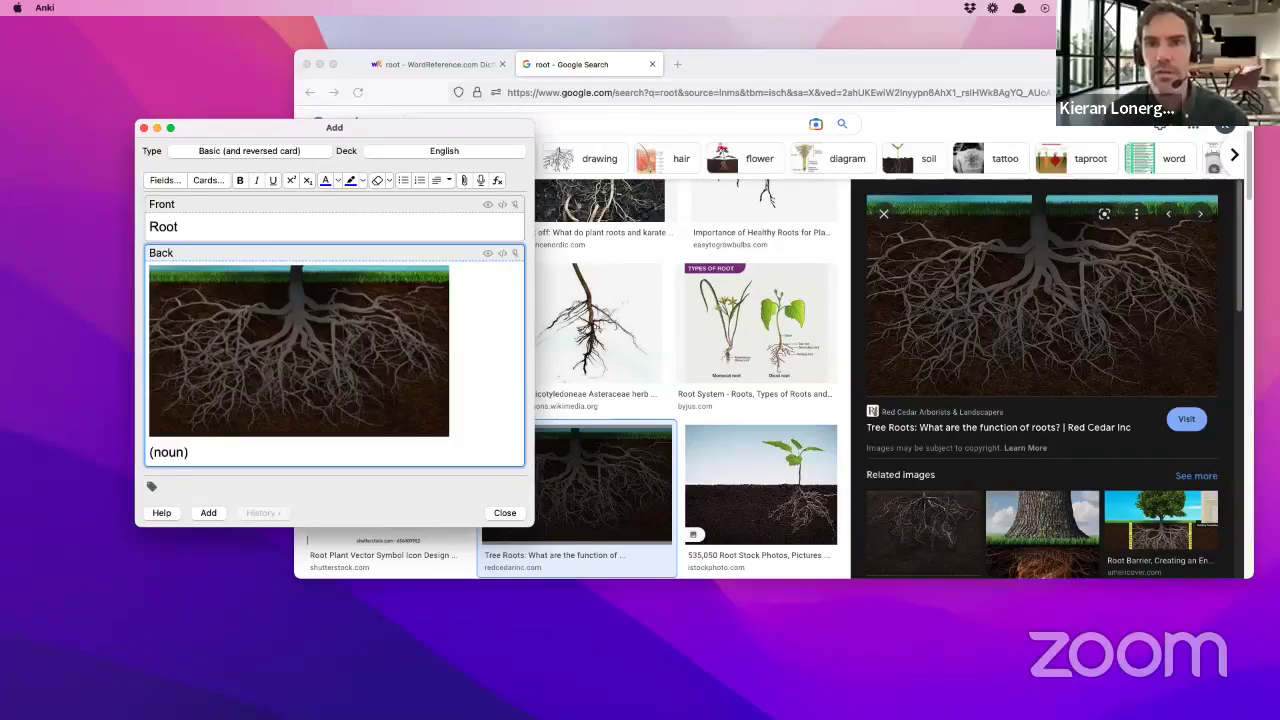
# - Add the line My banana plant below (noun) in the note's Back field
pyautogui.press('Return')
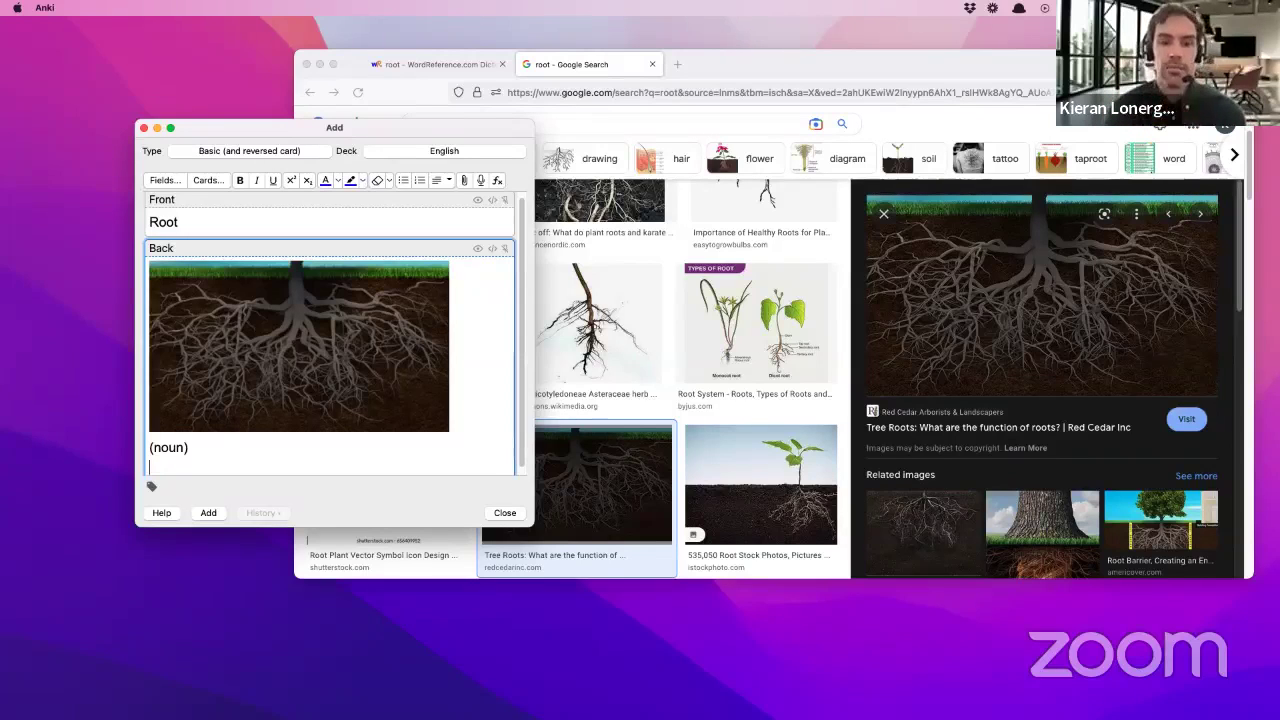
pyautogui.write('Bana')
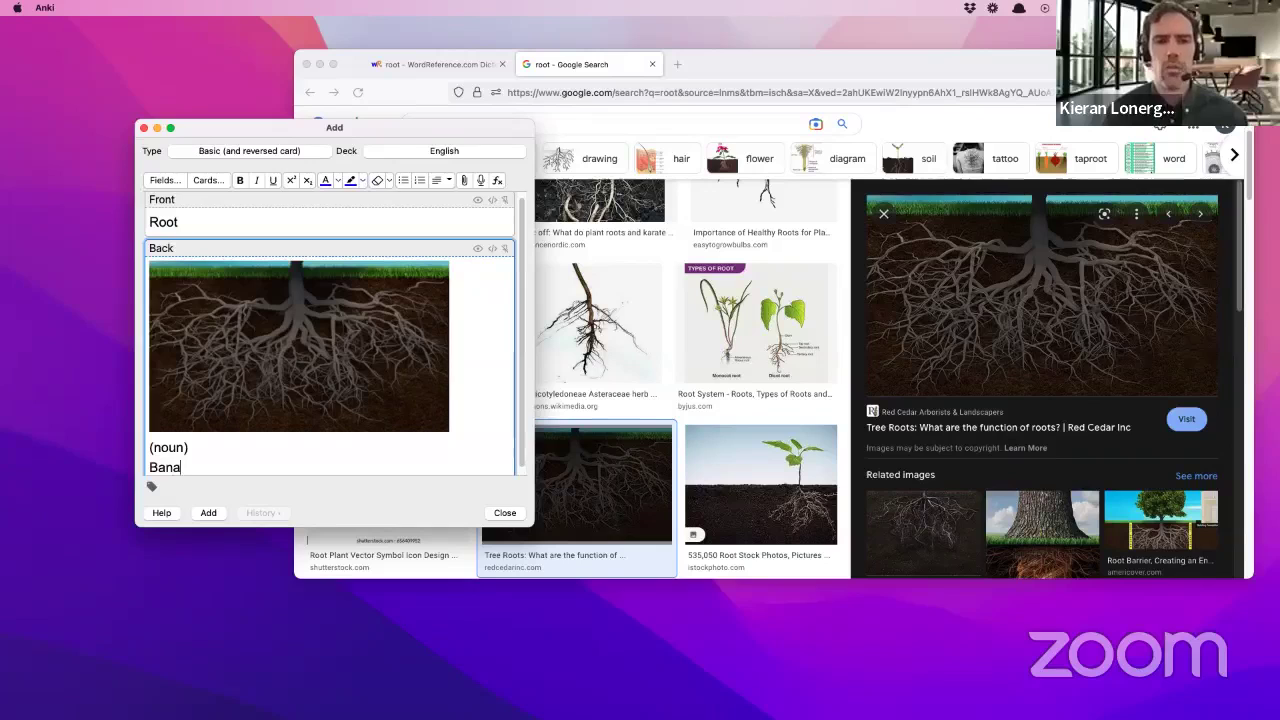
pyautogui.write('na')
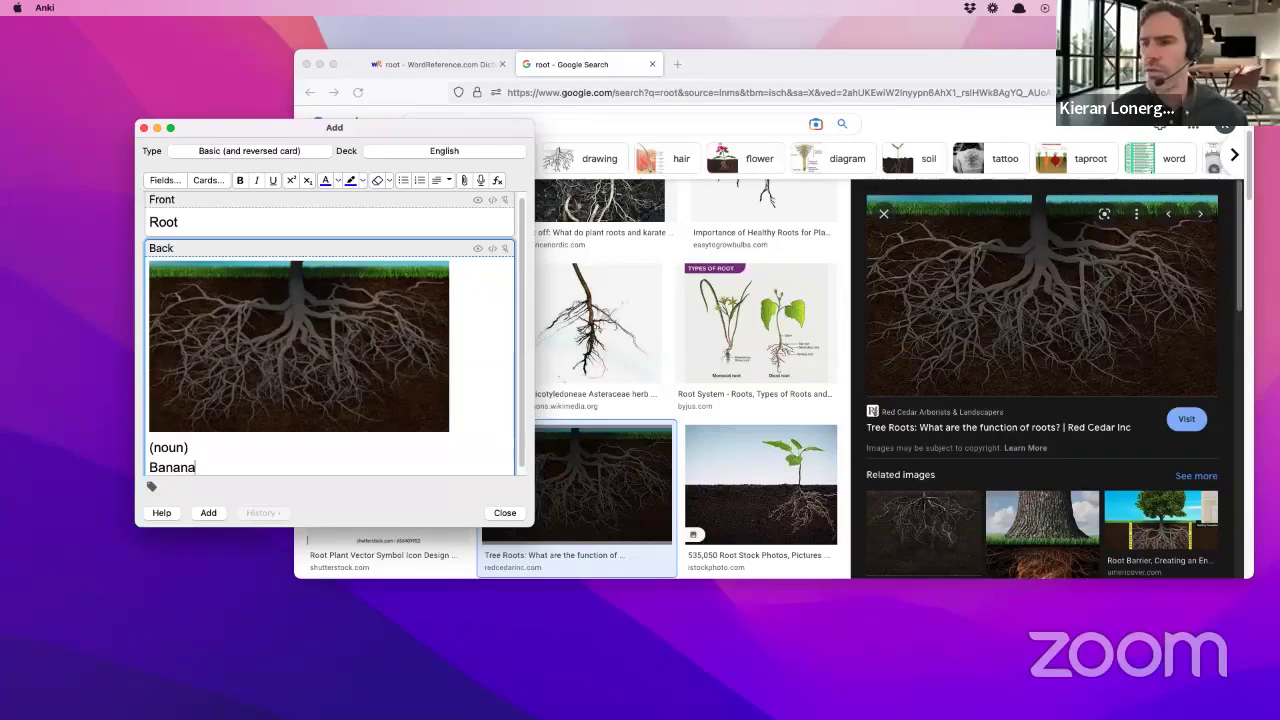
pyautogui.write(' plant')
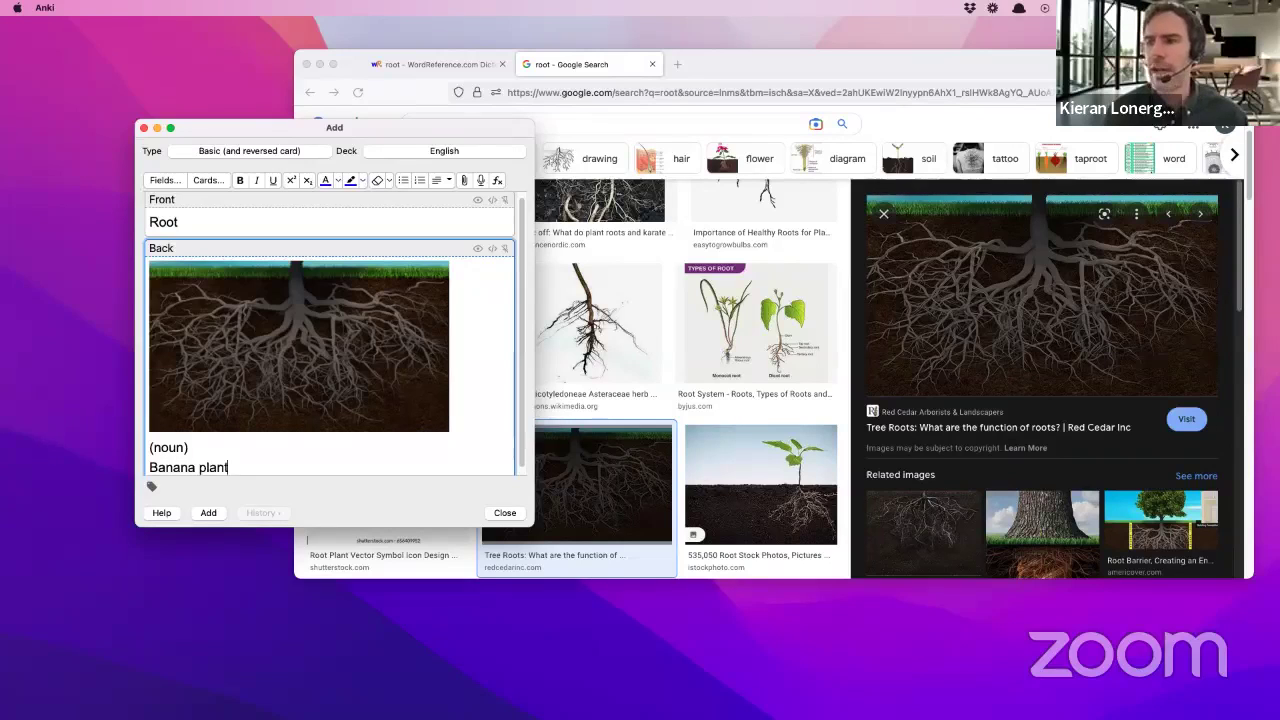
pyautogui.click(149, 467)
pyautogui.write('My')
pyautogui.press('Delete')
pyautogui.write('b')
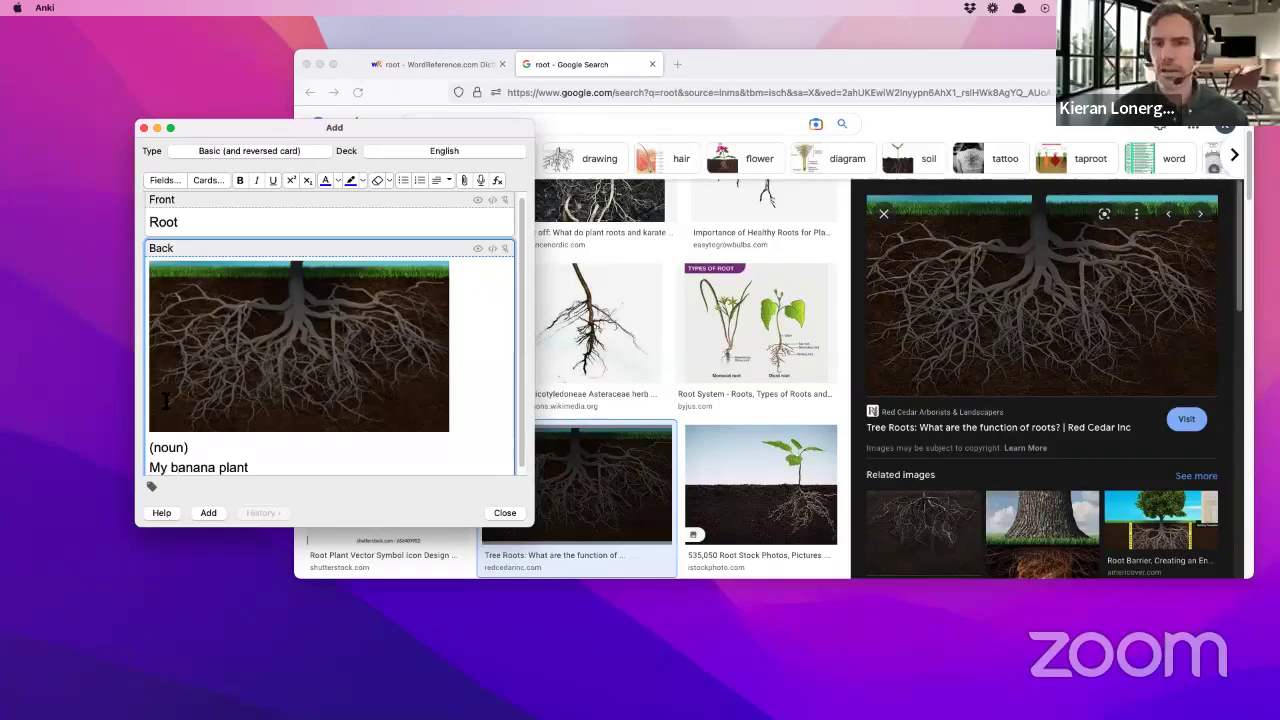
# - Check the bottom of the Back field and add the finished Root note to the English deck
pyautogui.scroll(-1, 262, 374)
pyautogui.scroll(1, 262, 374)
pyautogui.scroll(-1, 262, 374)
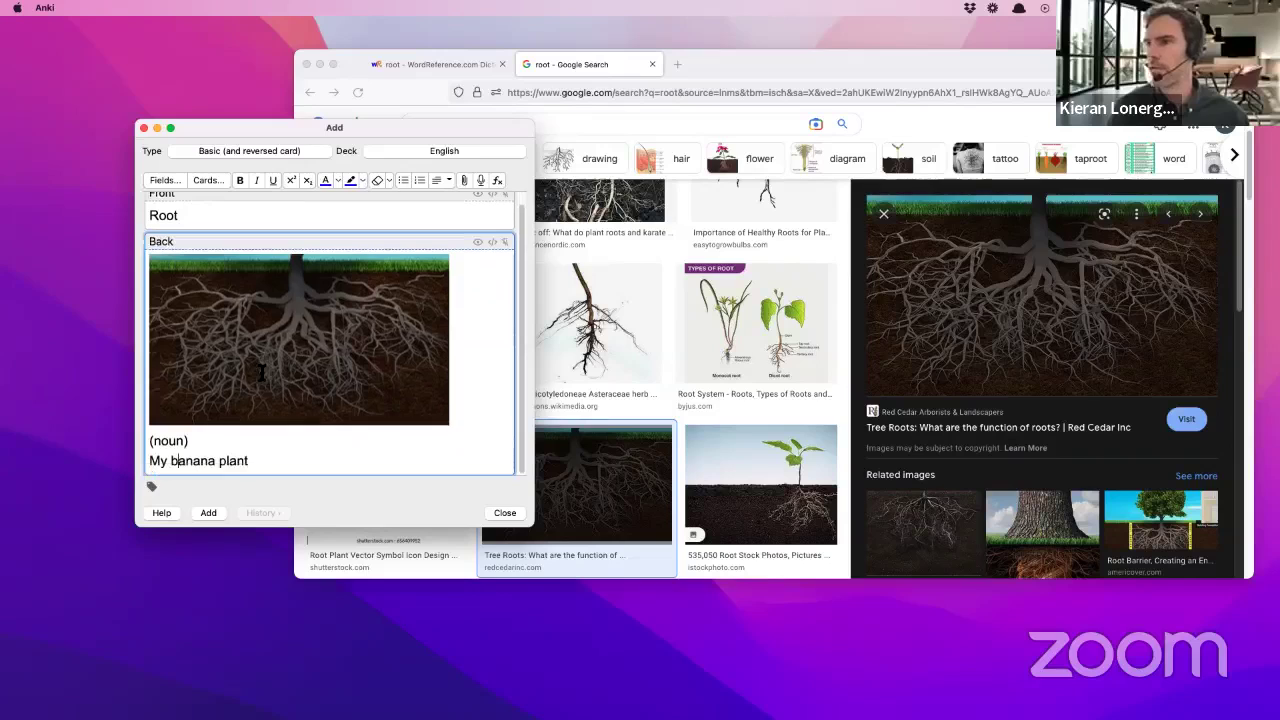
pyautogui.click(208, 514)
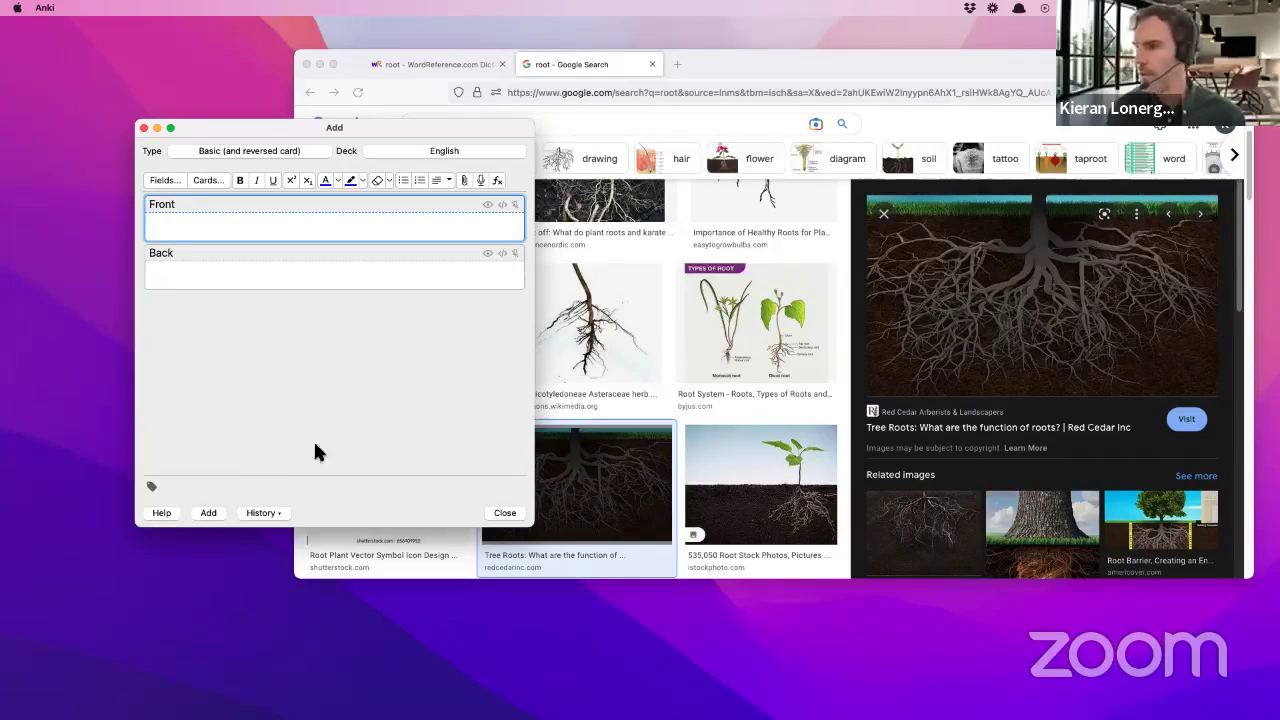
# - Switch to the WordReference page in Firefox, look up carry and read its definitions
pyautogui.click(435, 64)
pyautogui.click(644, 126)
pyautogui.write('carry')
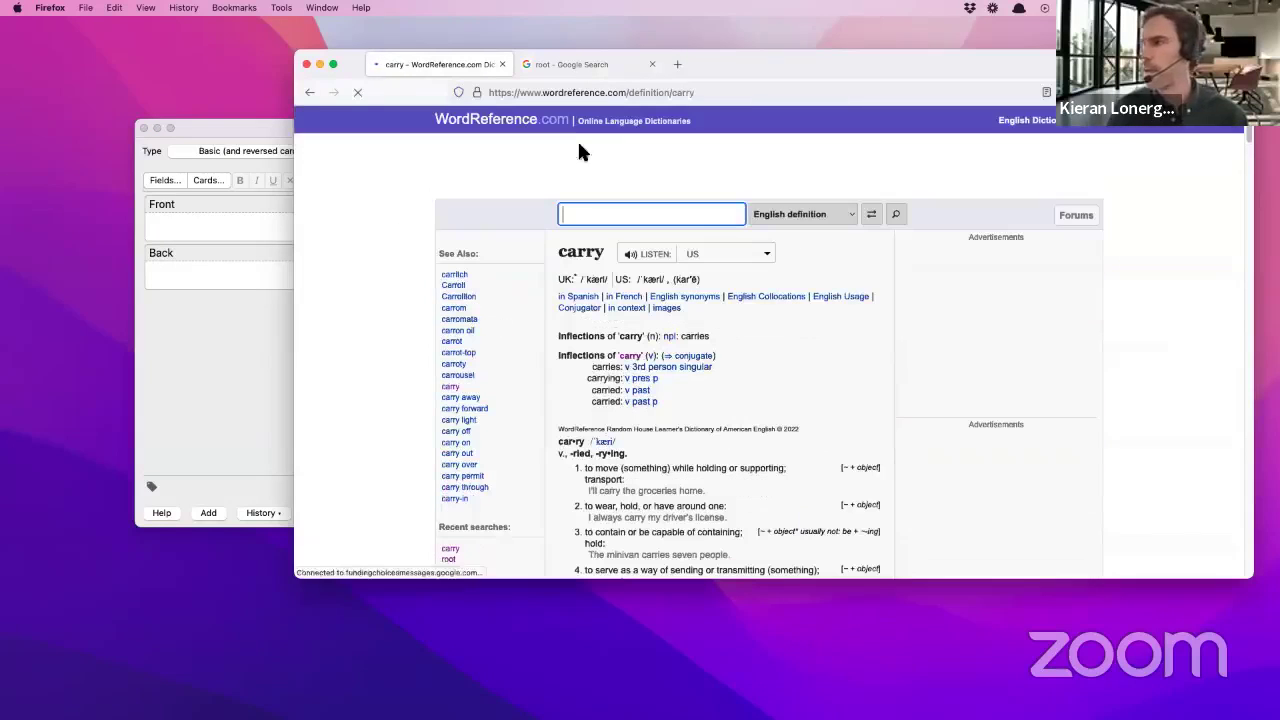
pyautogui.scroll(-2, 637, 393)
pyautogui.scroll(-2, 636, 393)
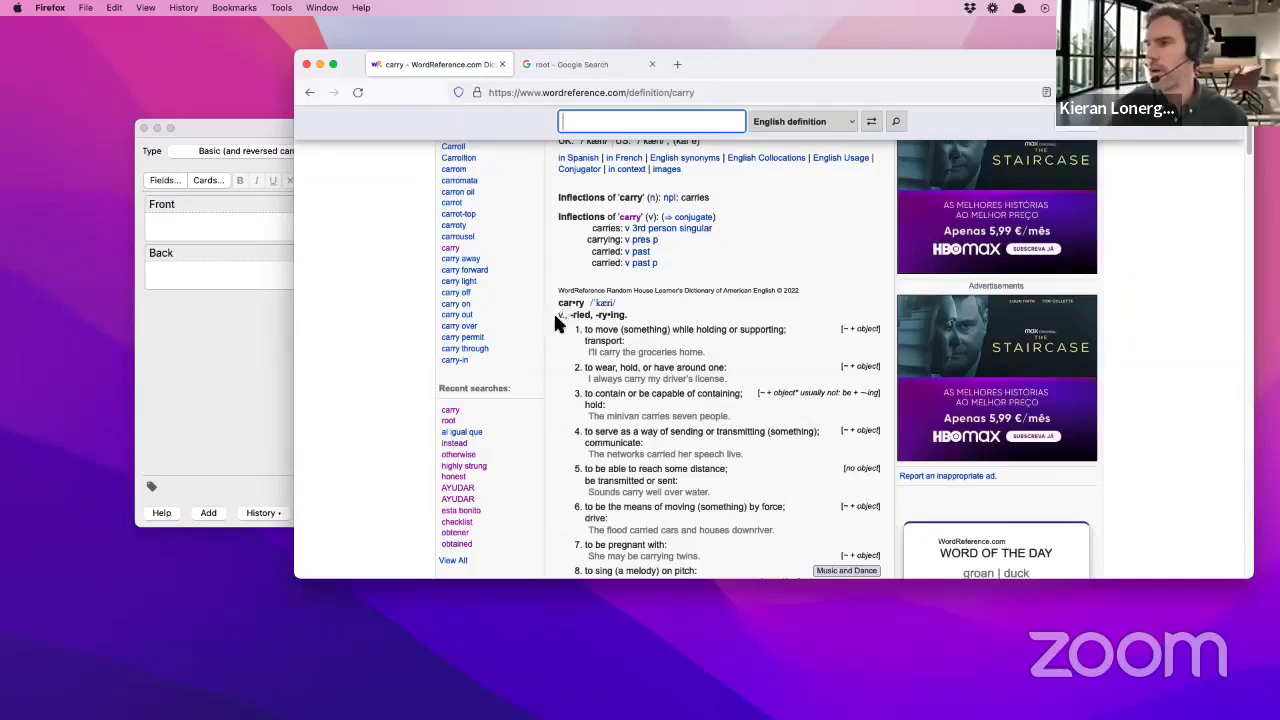
# - Replace the root search on the Google Images page with an image search for carry
pyautogui.click(547, 60)
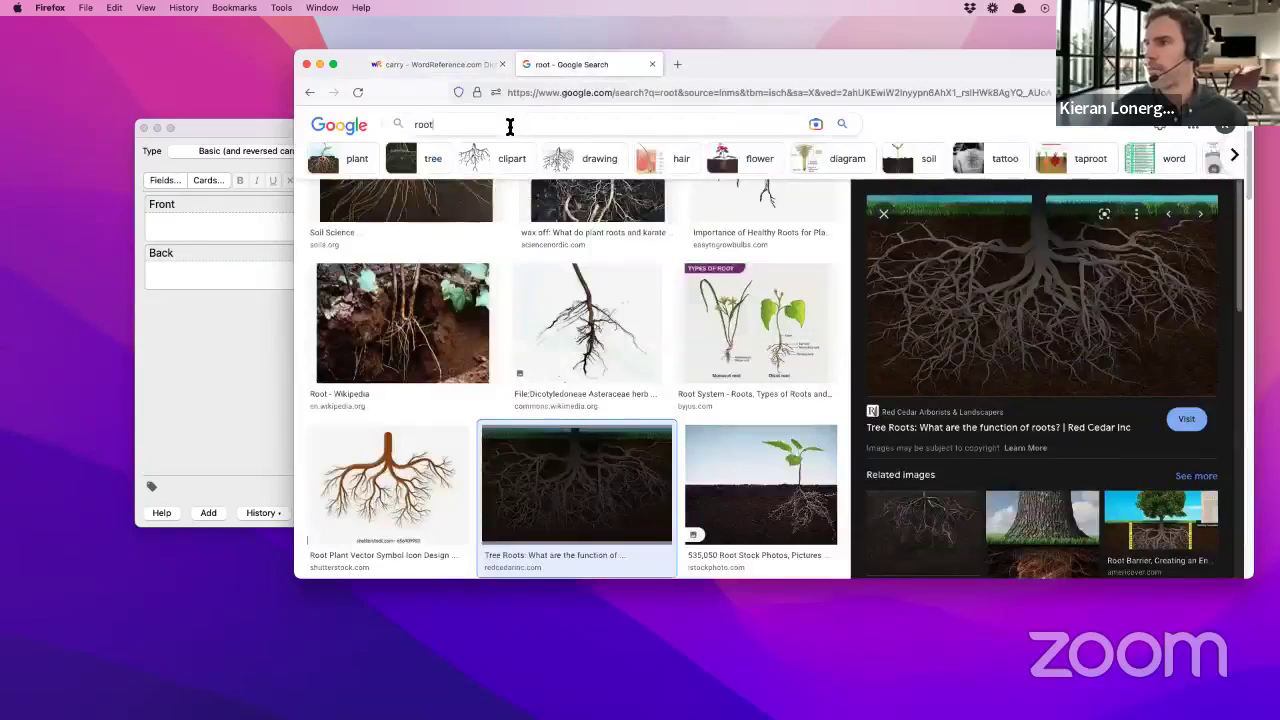
pyautogui.doubleClick(423, 124)
pyautogui.write('carrry')
pyautogui.press('Return')
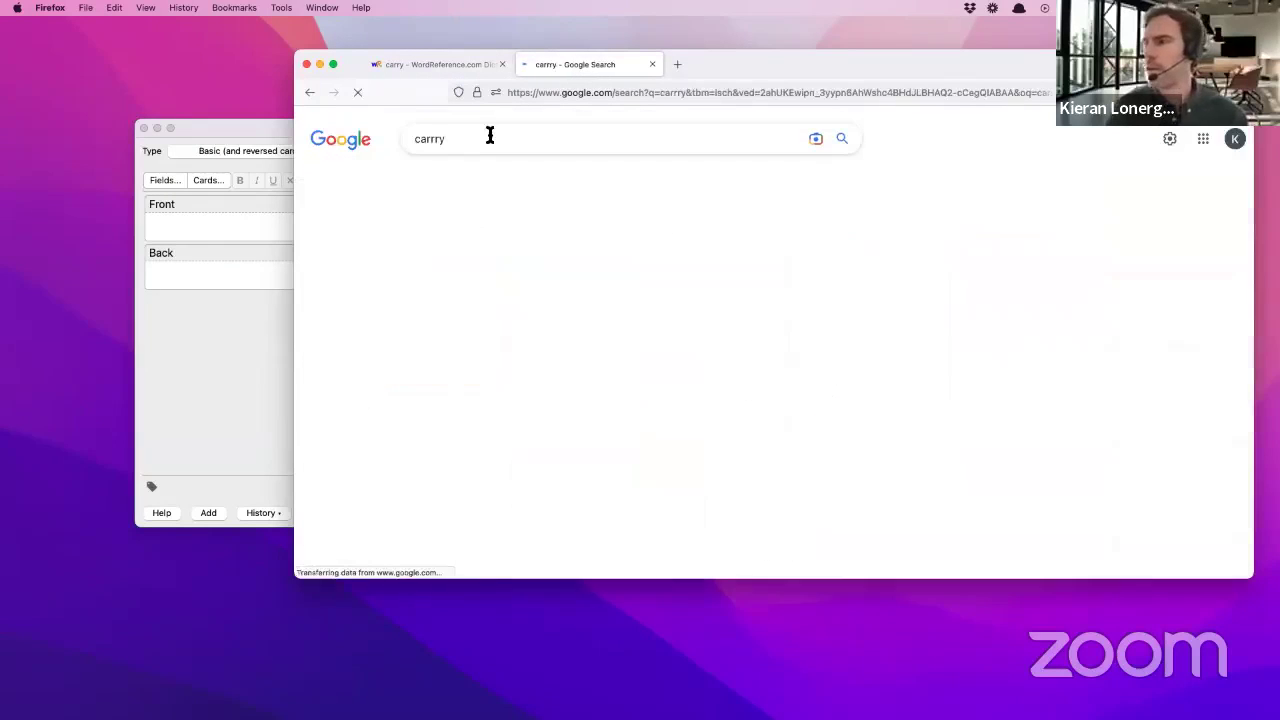
pyautogui.click(443, 140)
pyautogui.press('BackSpace')
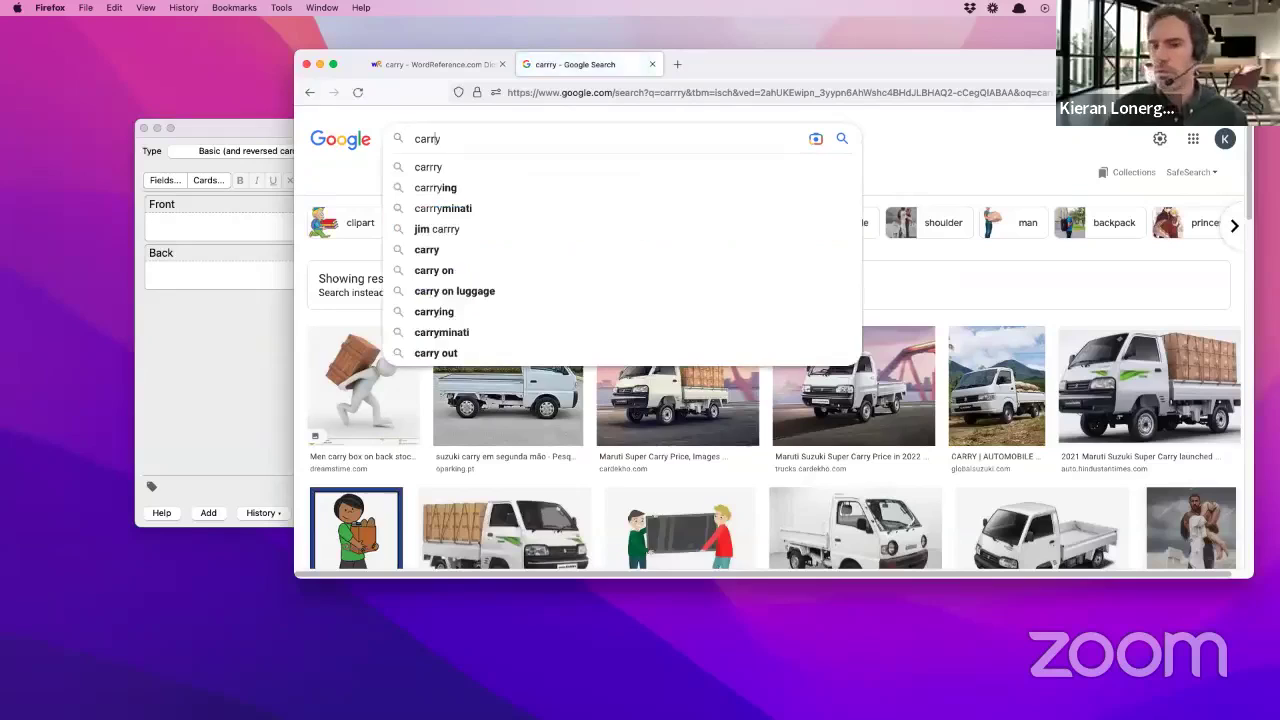
pyautogui.press('Return')
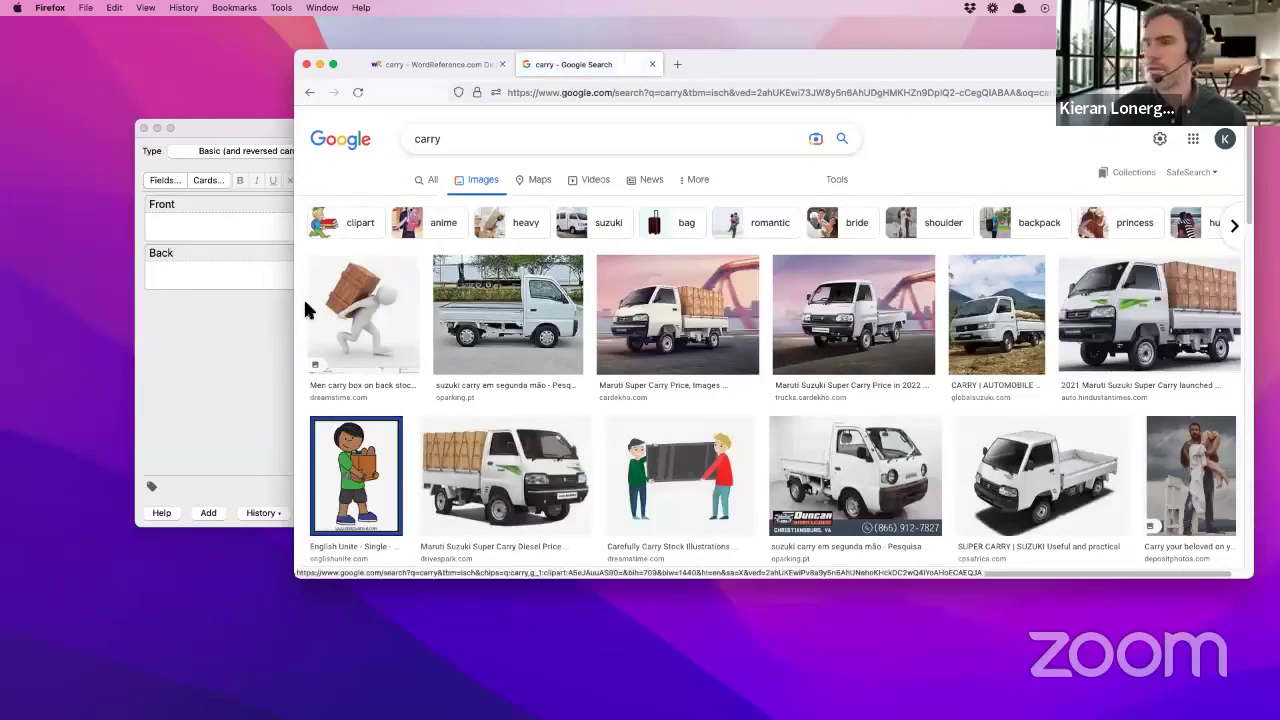
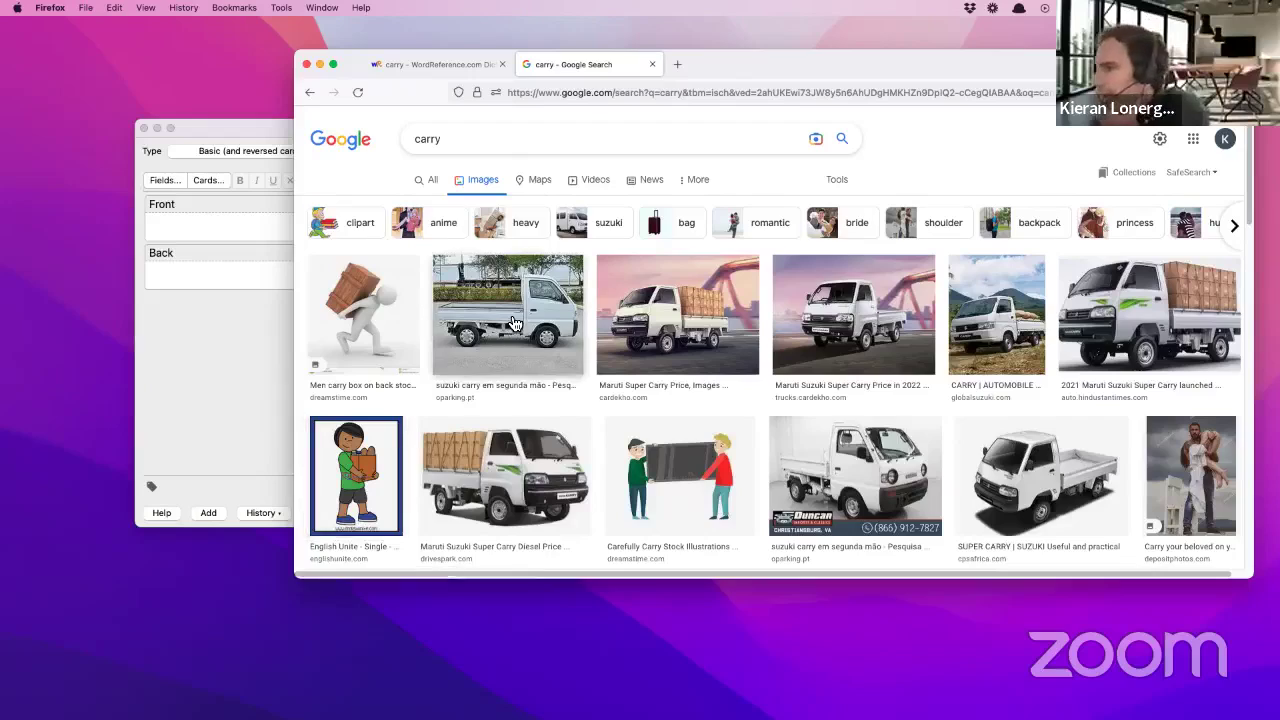
# - Browse the carry pictures and copy the enlarged Depositphotos image of a man struggling with moving boxes
pyautogui.scroll(-3, 512, 323)
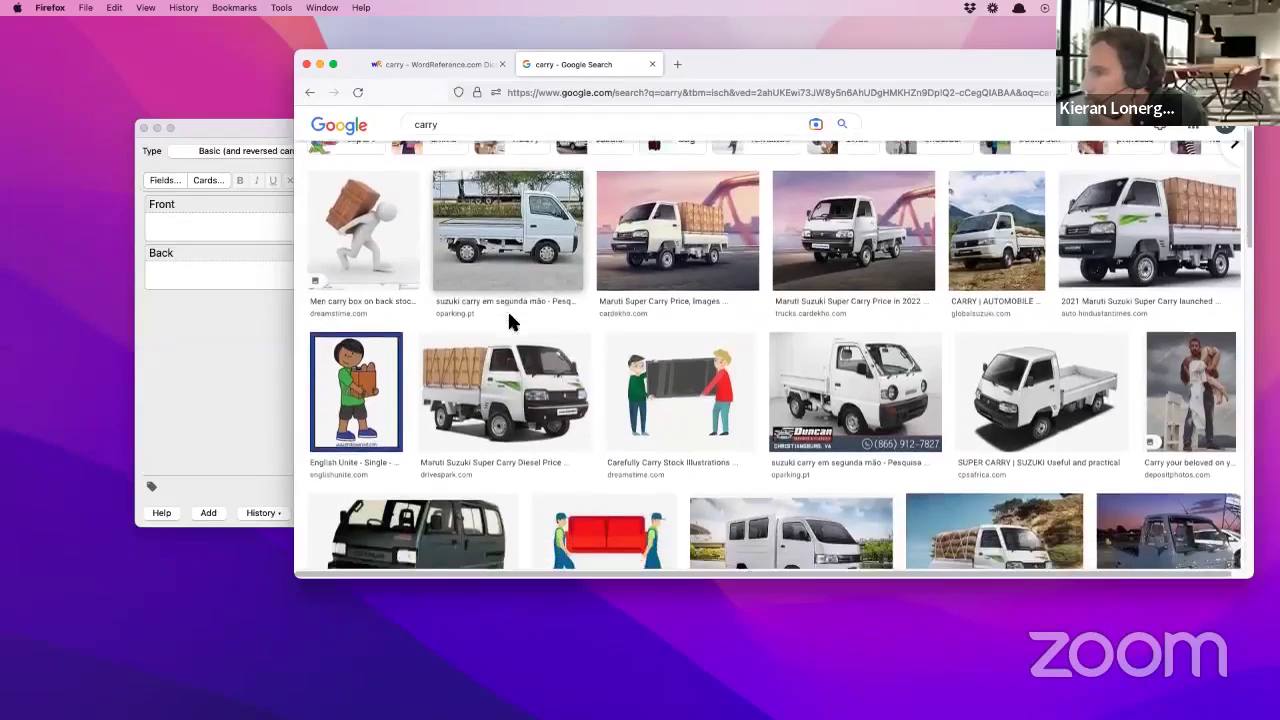
pyautogui.scroll(-5, 512, 323)
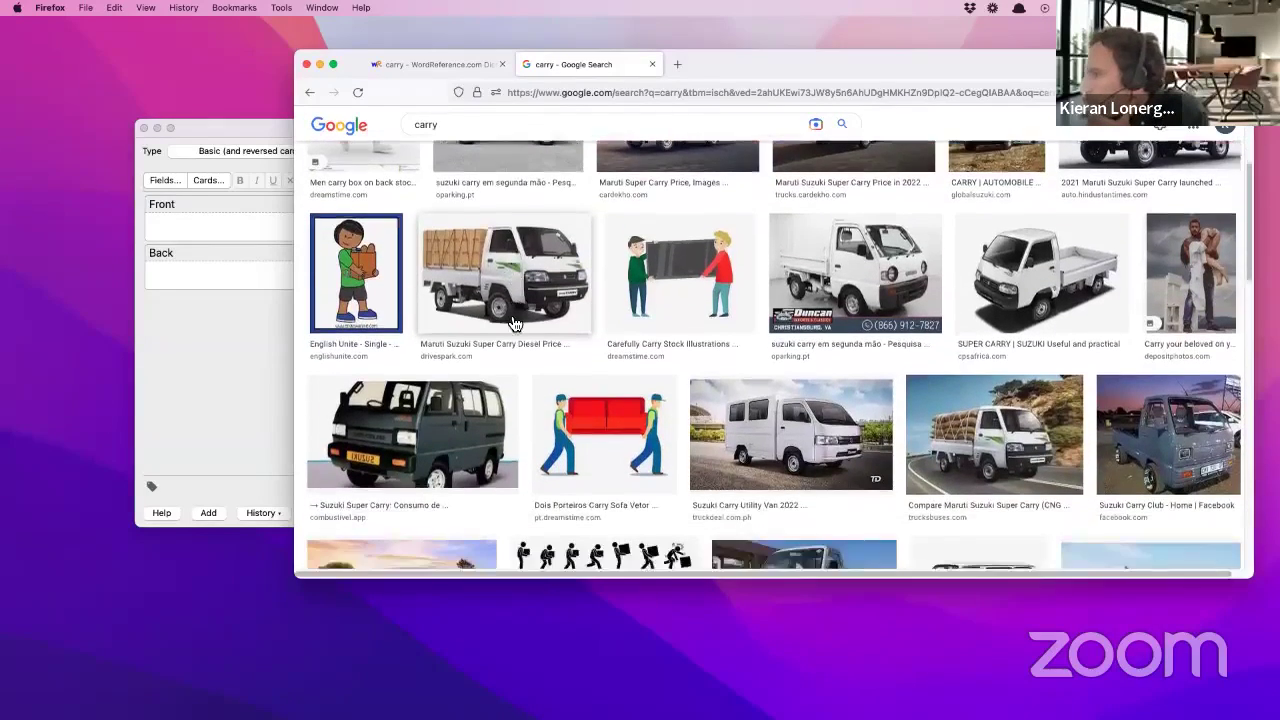
pyautogui.scroll(-6, 512, 323)
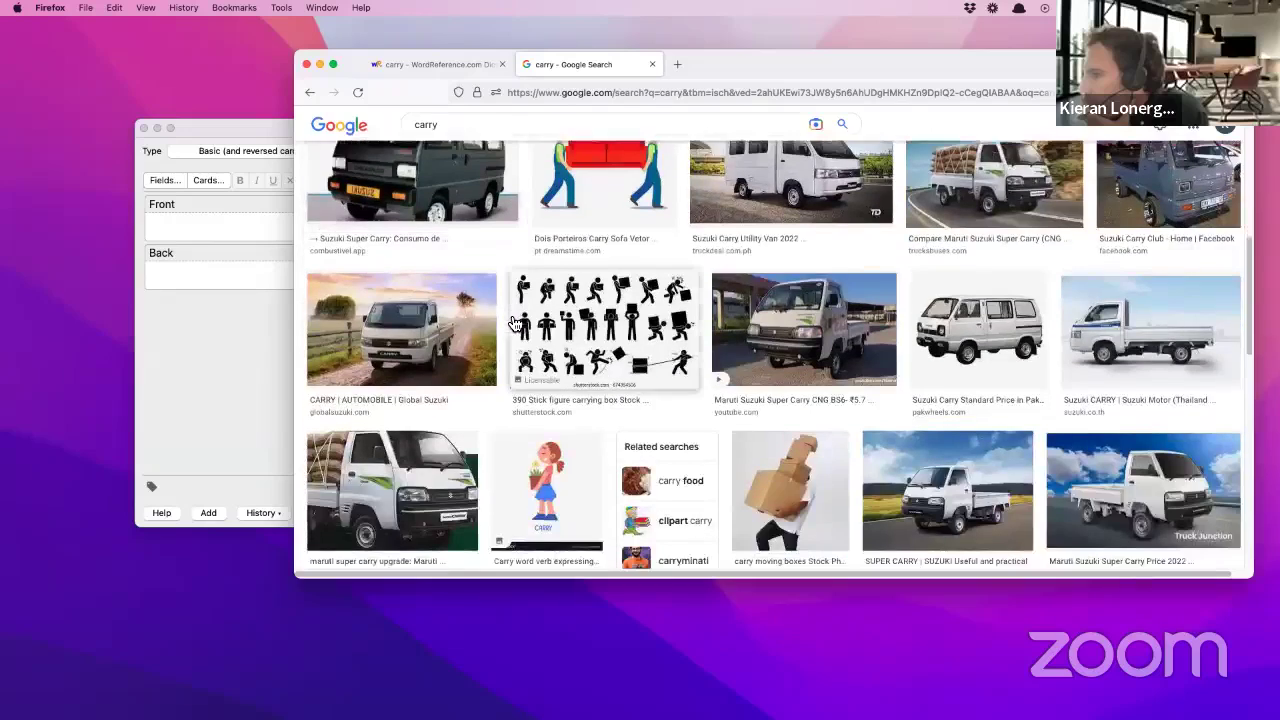
pyautogui.scroll(-5, 512, 323)
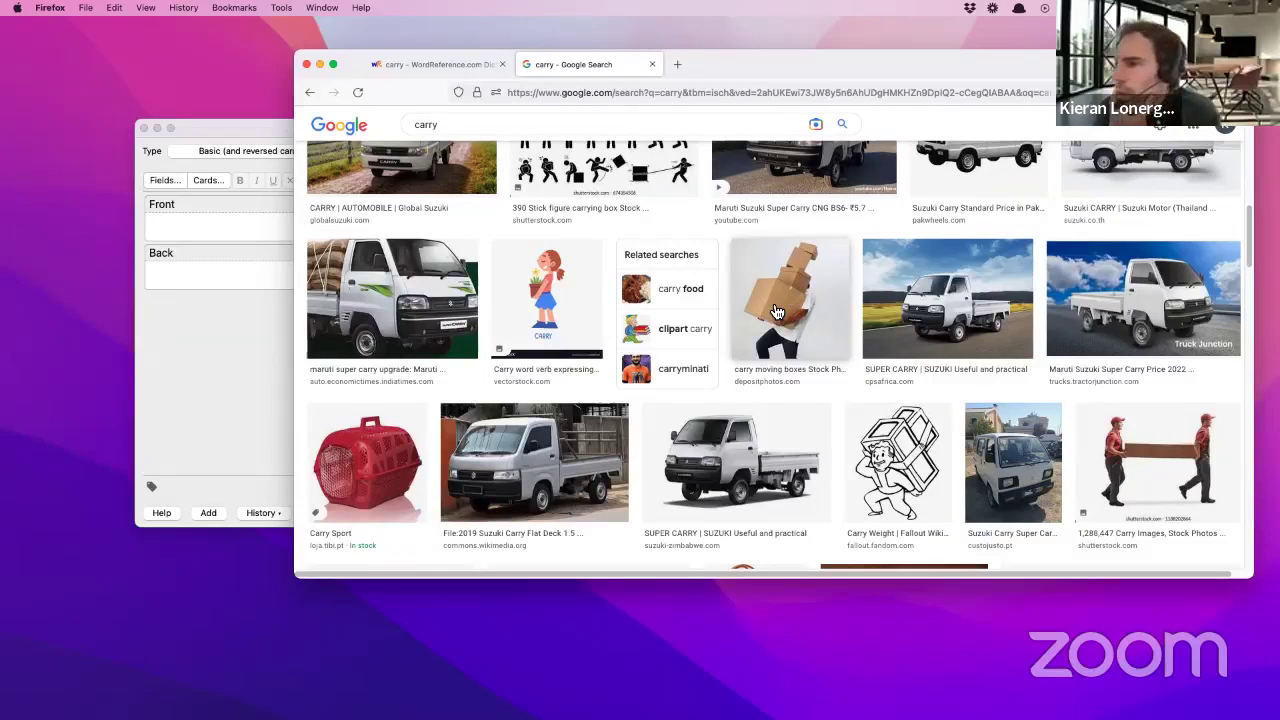
pyautogui.click(776, 312)
pyautogui.rightClick(990, 332)
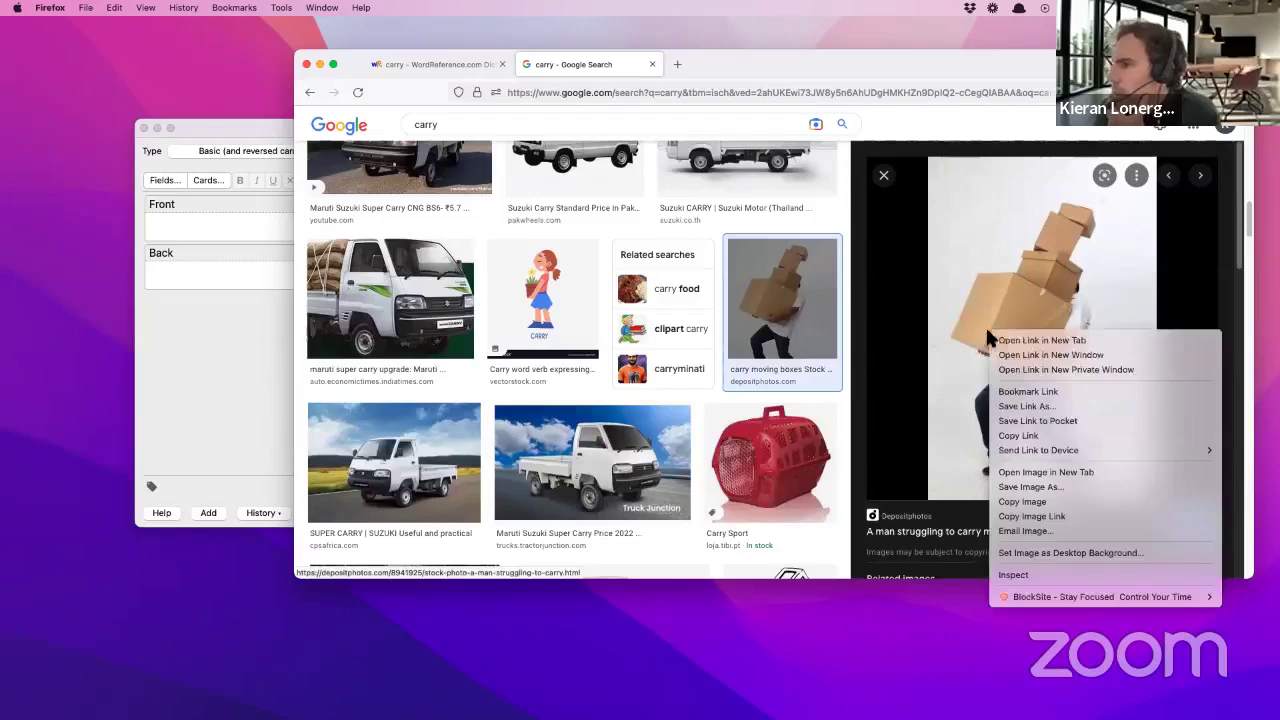
pyautogui.click(1020, 501)
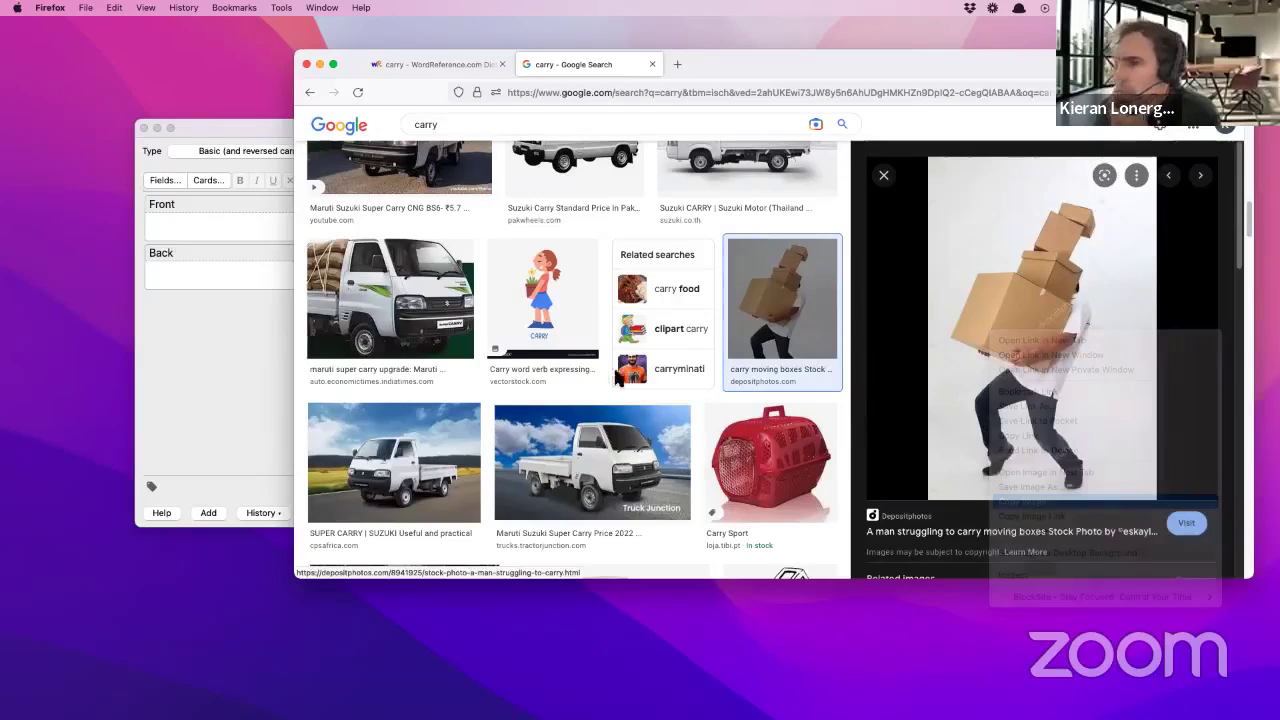
# - Switch to Anki, paste the copied image into the new note's Back field and shrink it
pyautogui.click(217, 214)
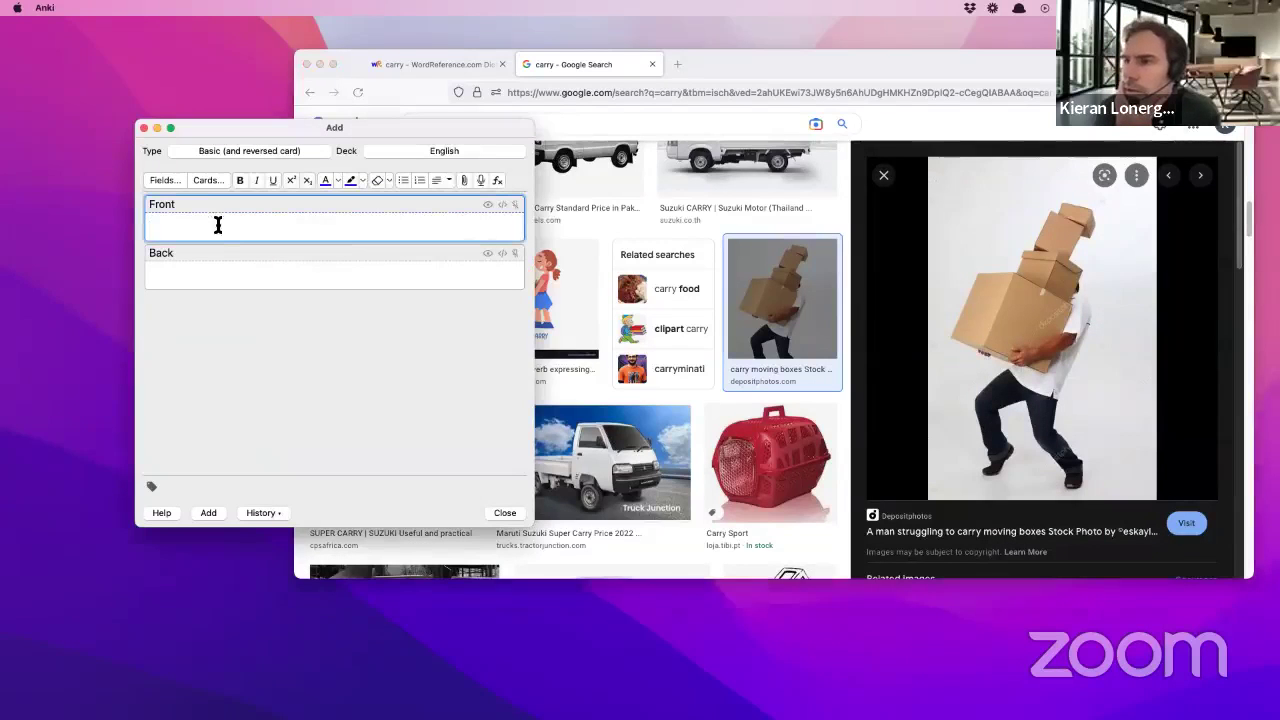
pyautogui.click(206, 277)
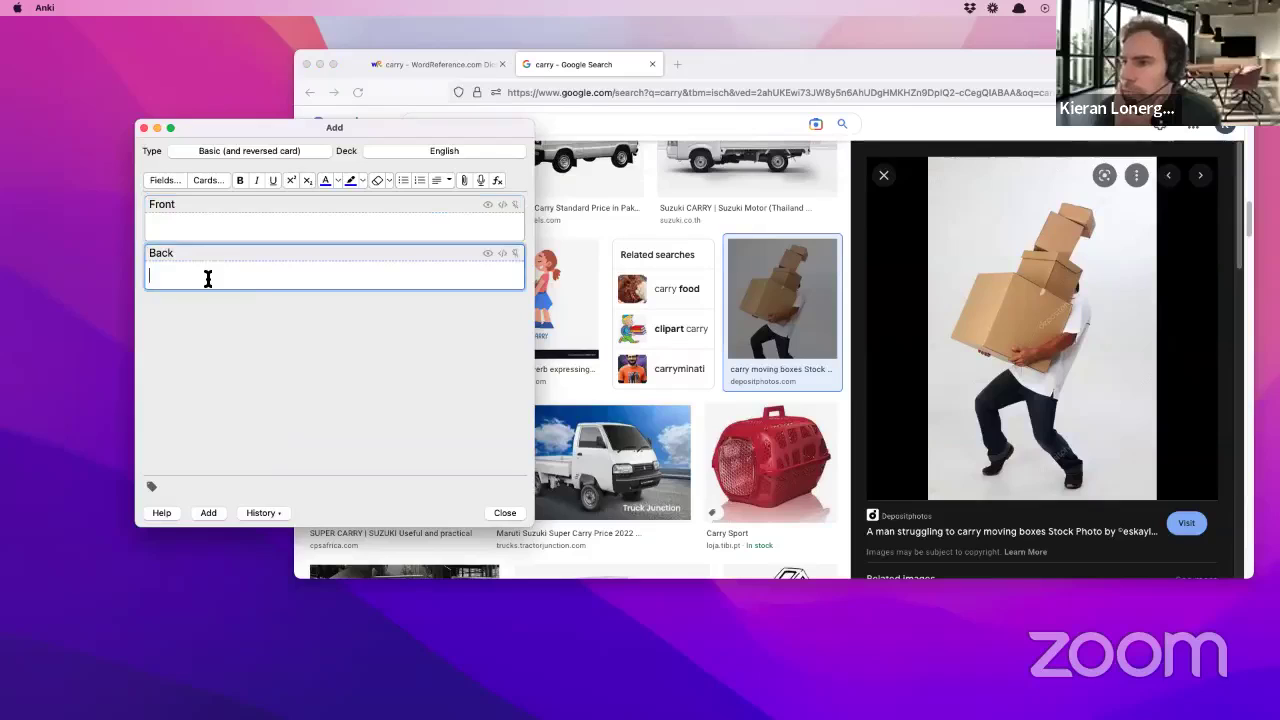
pyautogui.rightClick(207, 279)
pyautogui.click(230, 310)
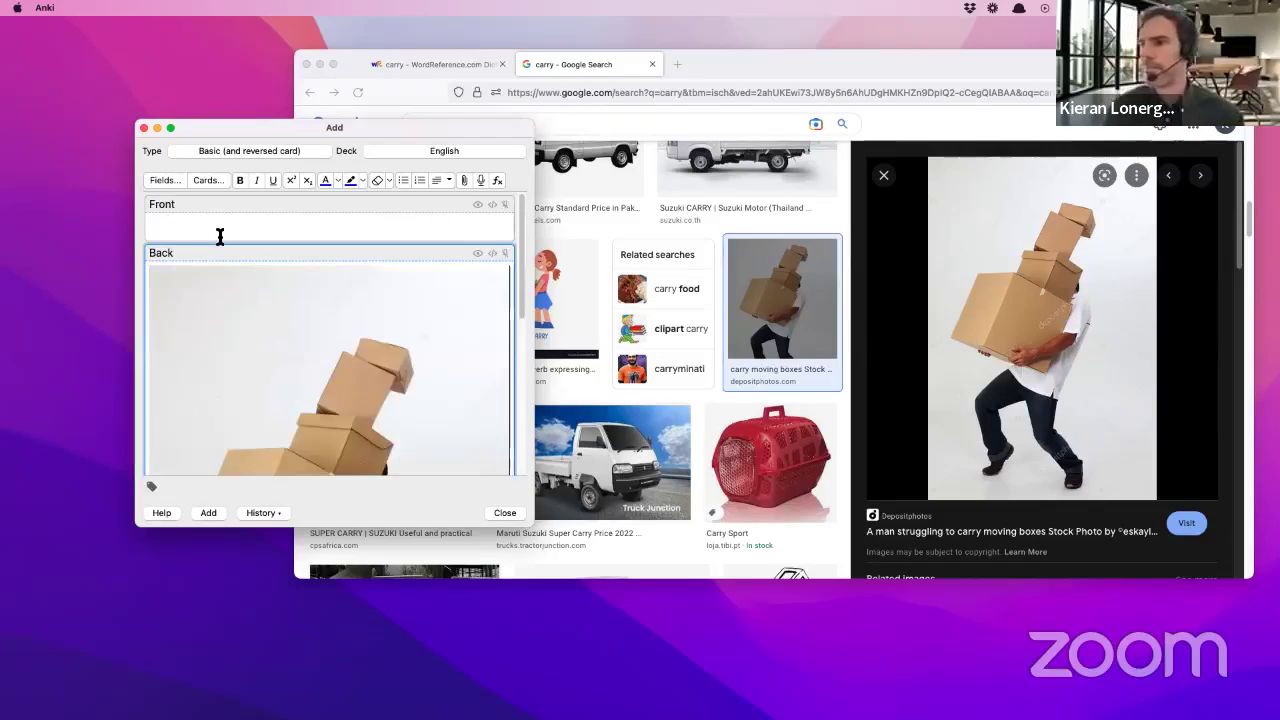
pyautogui.moveTo(511, 264); pyautogui.dragTo(330, 455)
# - Enter Carry in the Front field and add (verb) on a new line below the image in the Back field
pyautogui.click(258, 230)
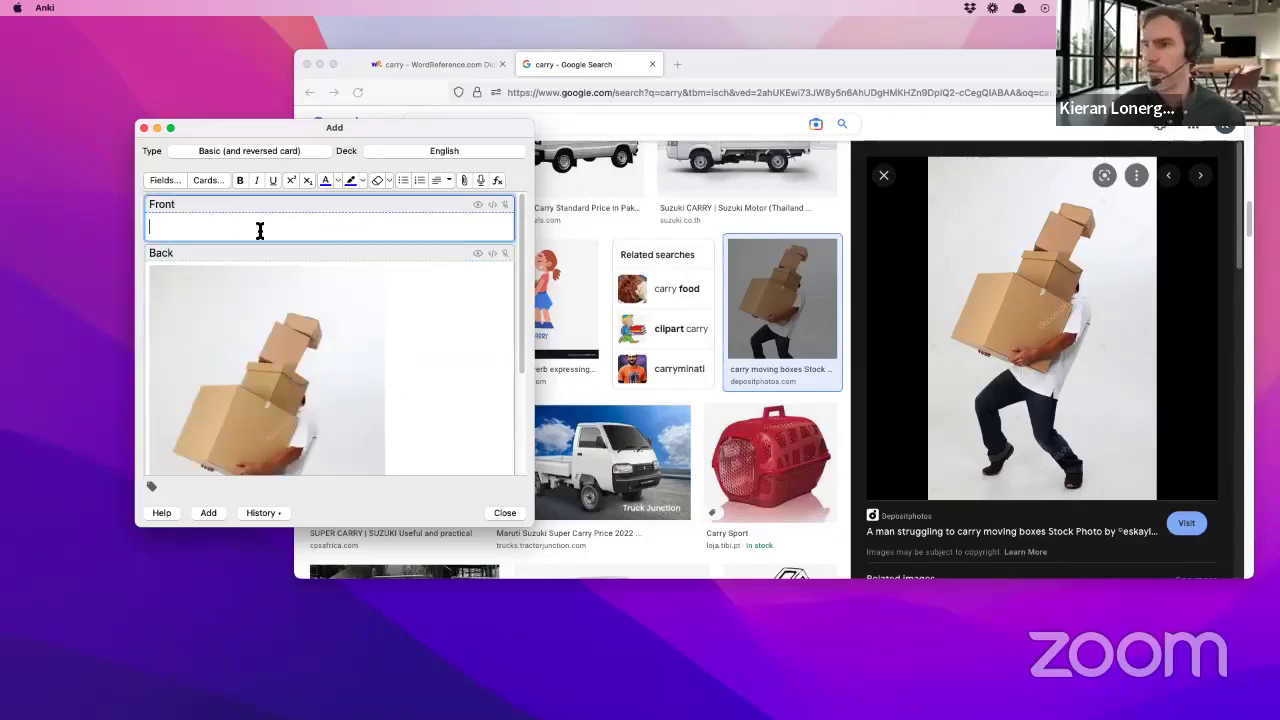
pyautogui.write('Carry')
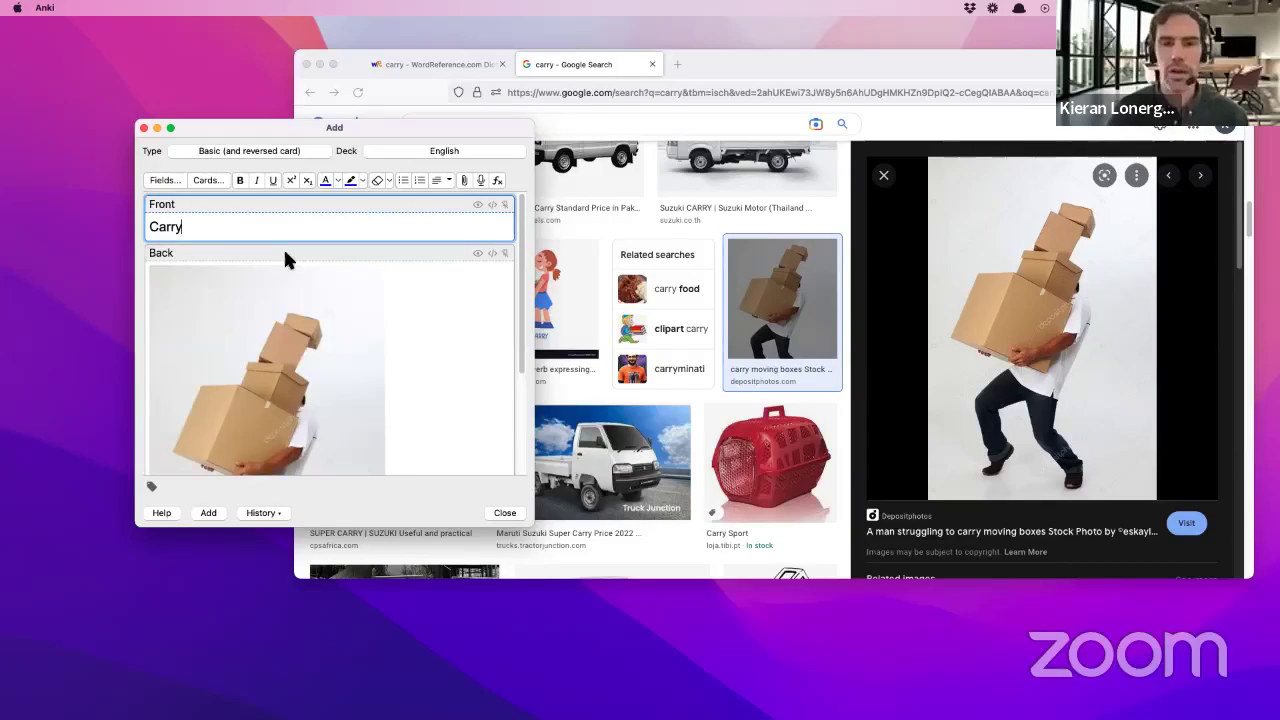
pyautogui.scroll(-5, 292, 338)
pyautogui.click(402, 413)
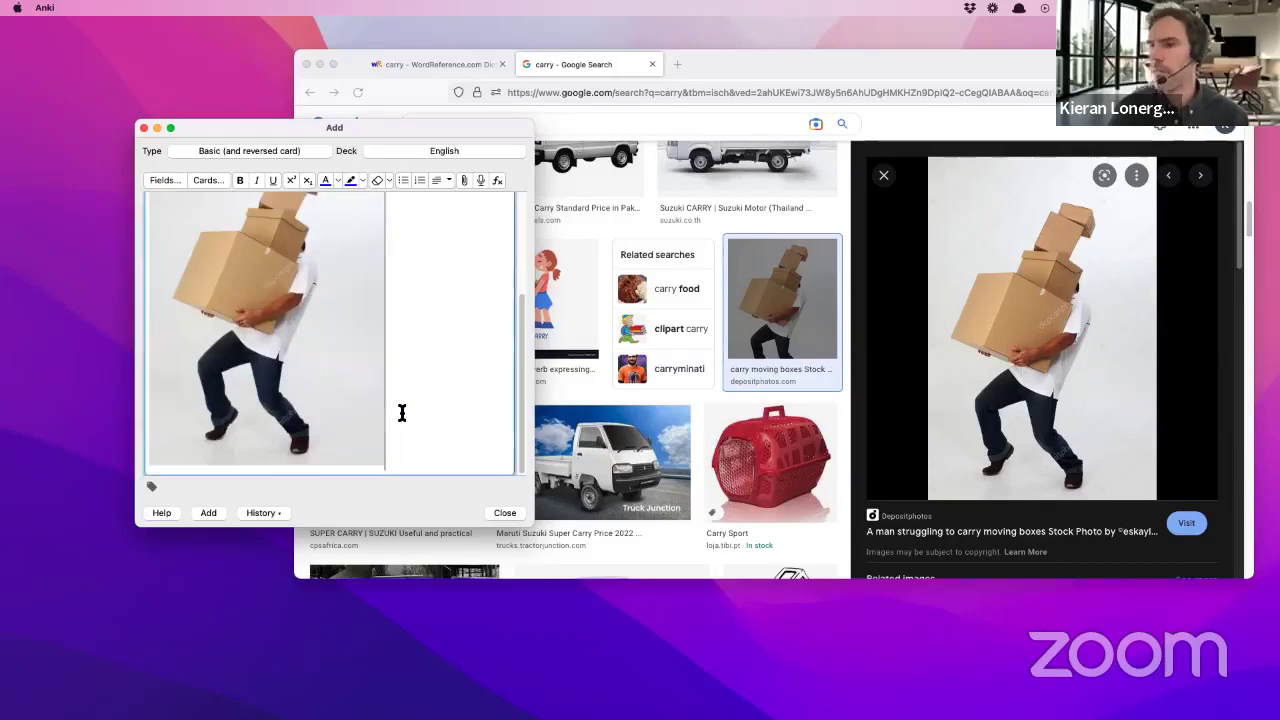
pyautogui.press('Return')
pyautogui.write('(ver')
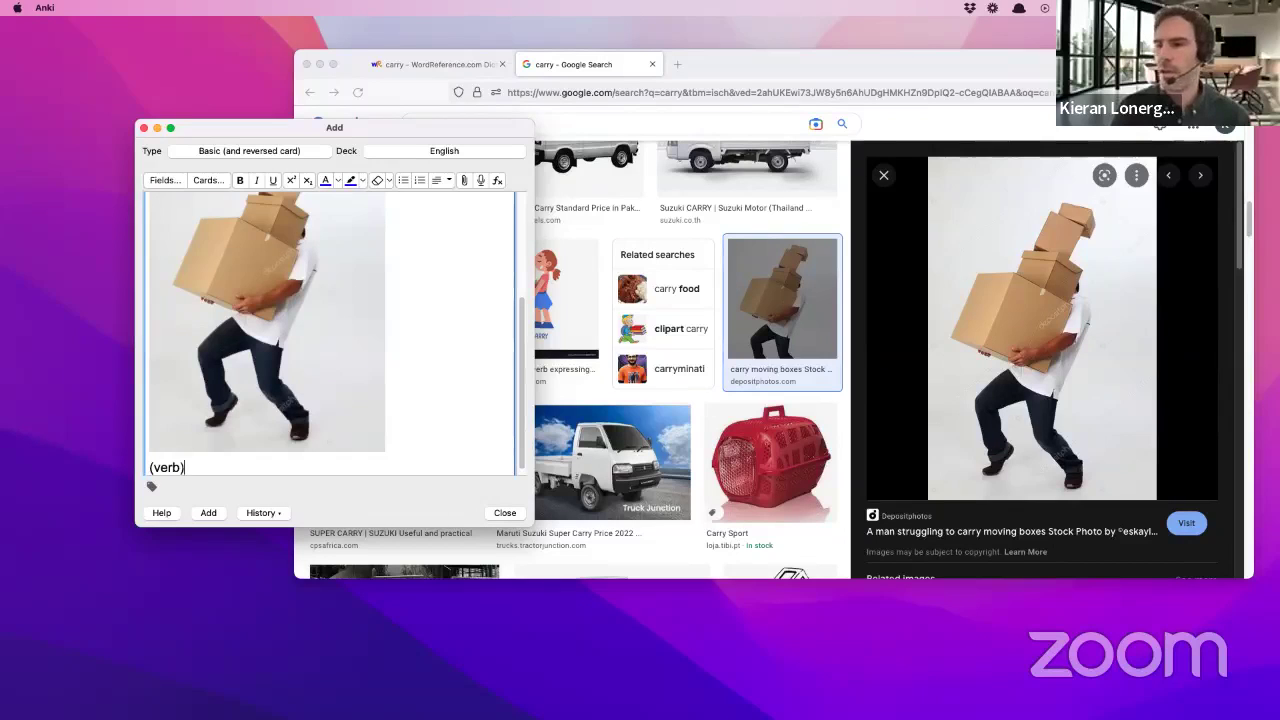
pyautogui.write('b)')
# - Add a personal example line below (verb) about carrying someone, by first name, into our new home
pyautogui.press('Return')
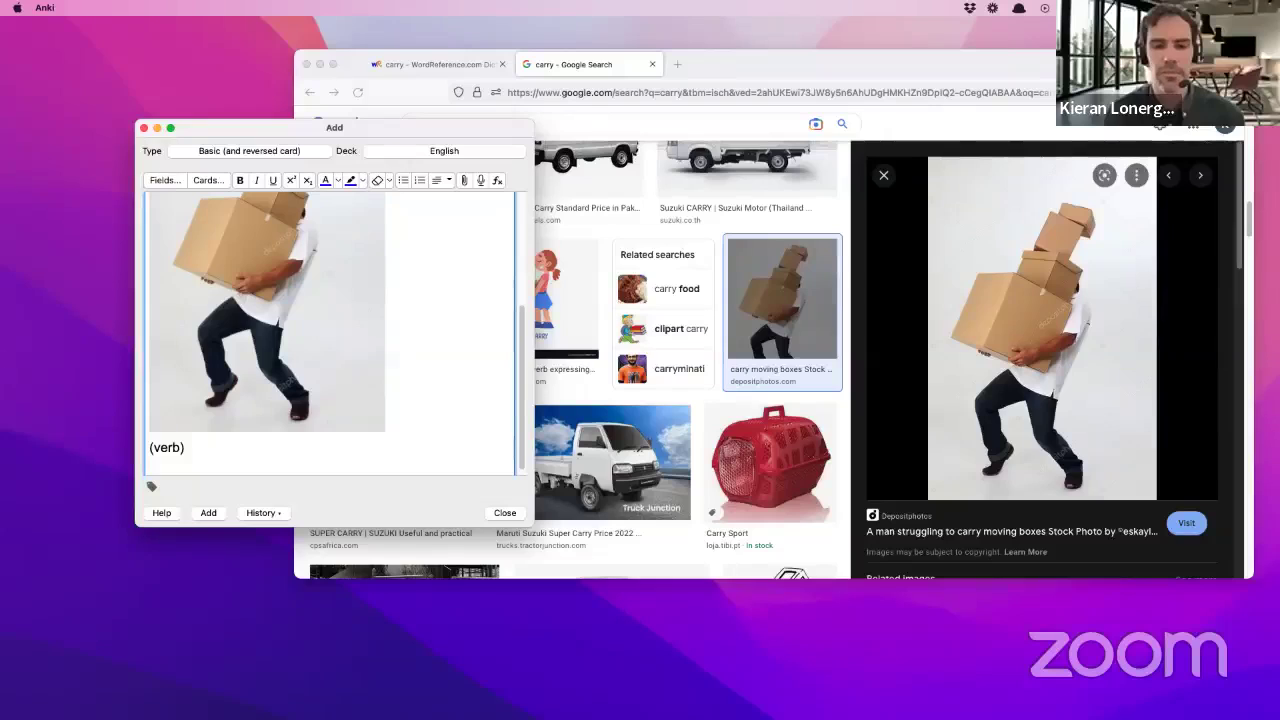
pyautogui.write('Carry')
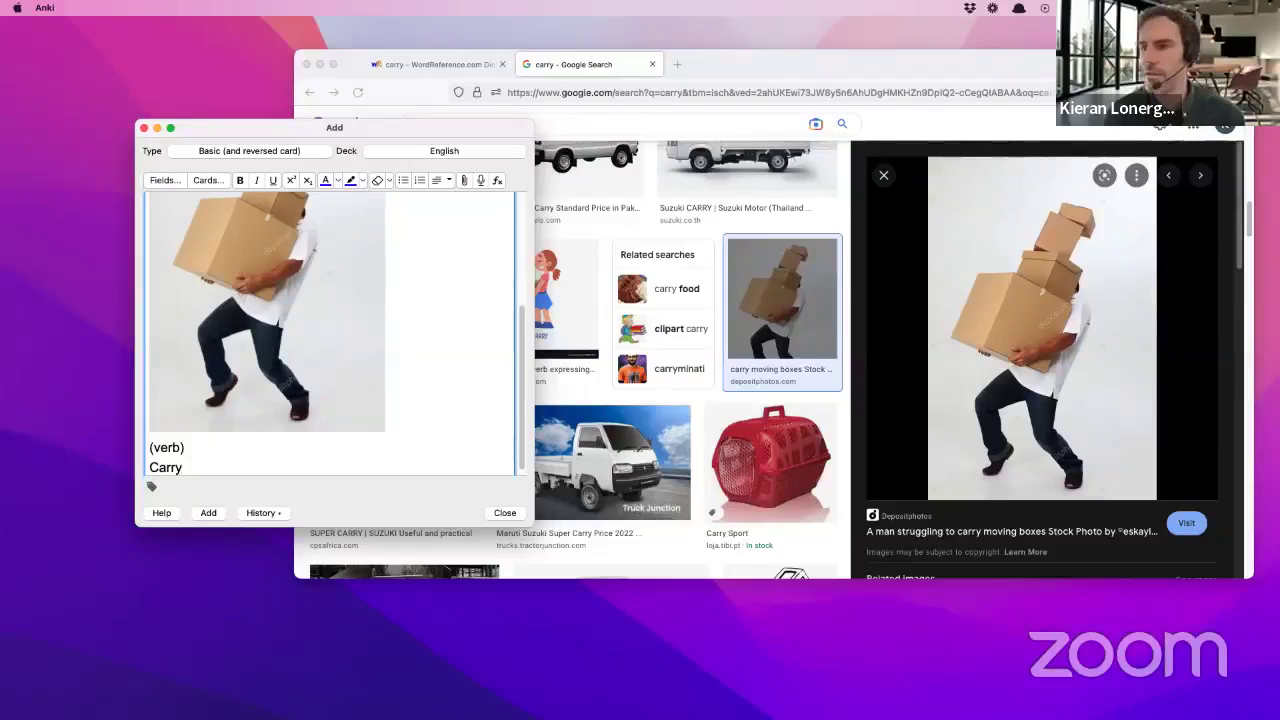
pyautogui.write('ing Karen in')
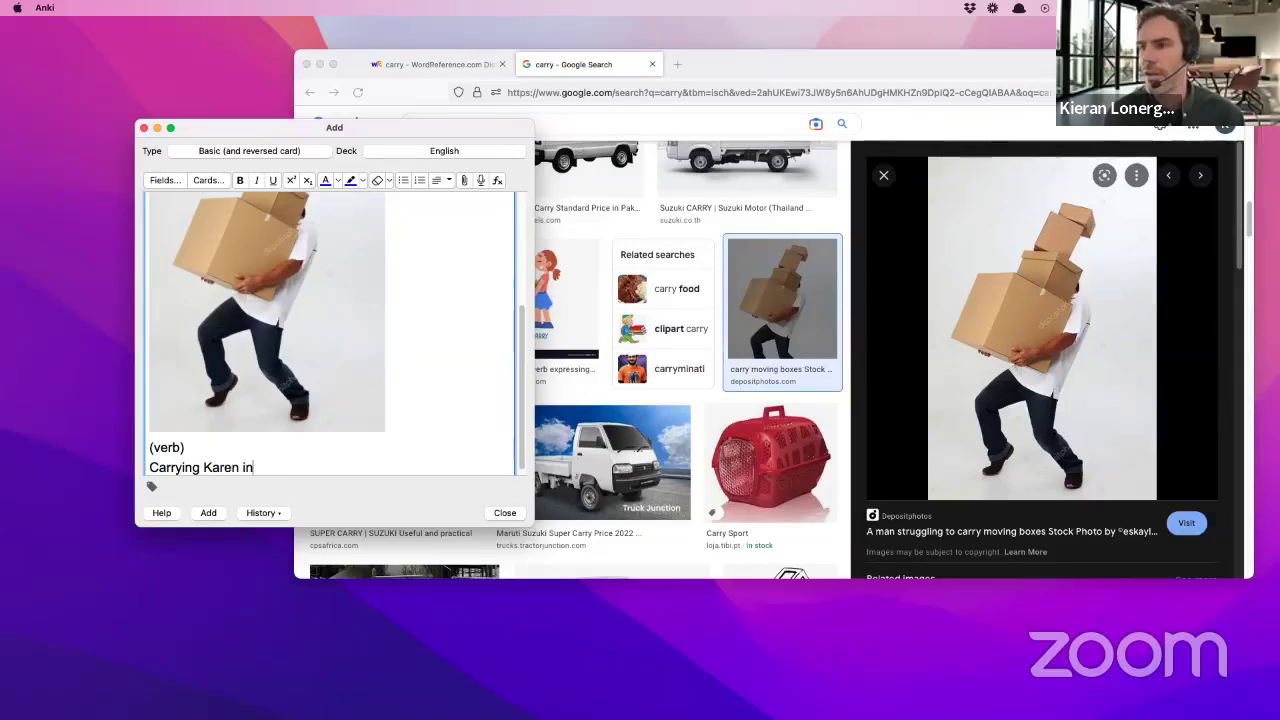
pyautogui.write('to our new ')
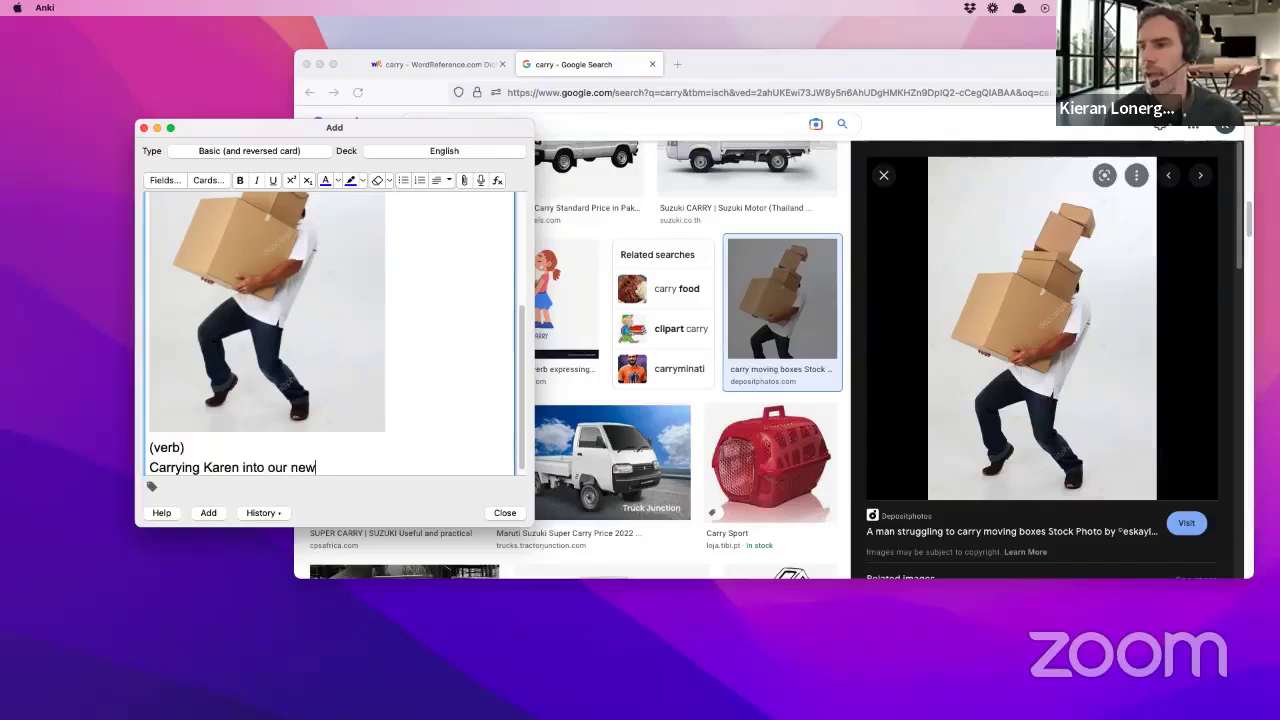
pyautogui.write('home')
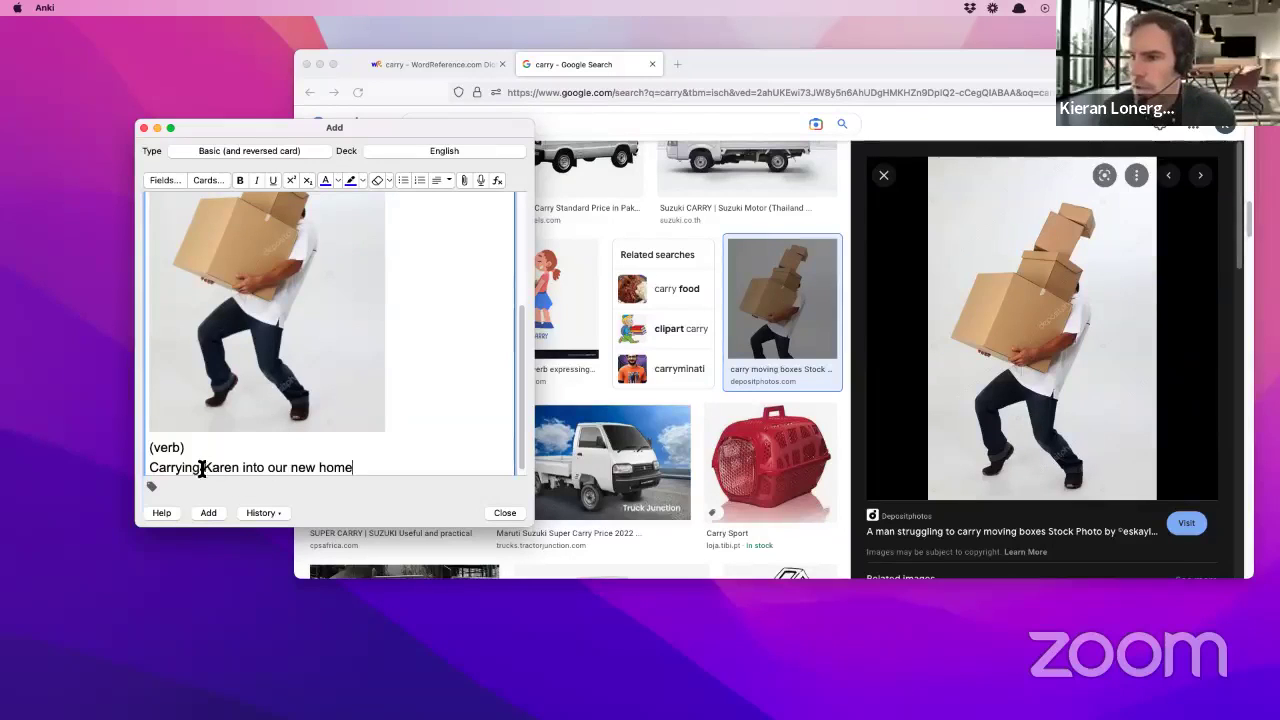
# - Delete the word Carrying from the start of the example line below (verb) in the Back field
pyautogui.scroll(5, 202, 468)
pyautogui.scroll(-5, 202, 468)
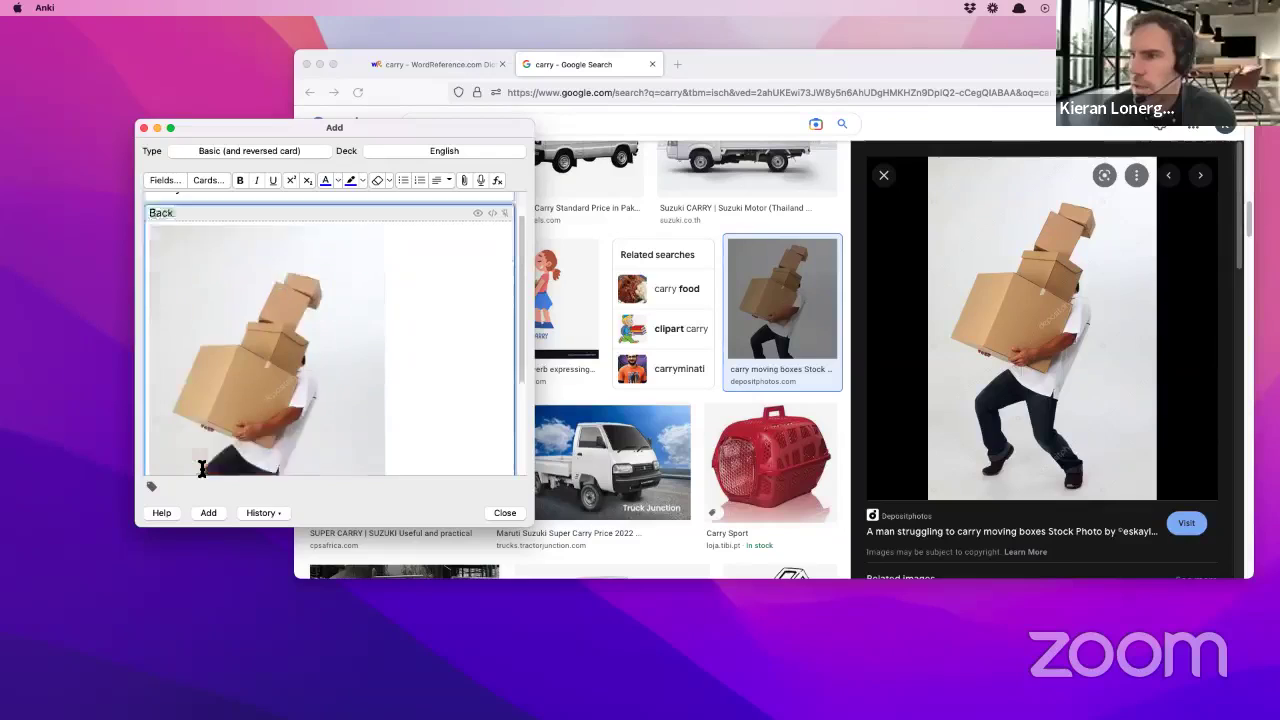
pyautogui.moveTo(203, 461); pyautogui.dragTo(149, 461)
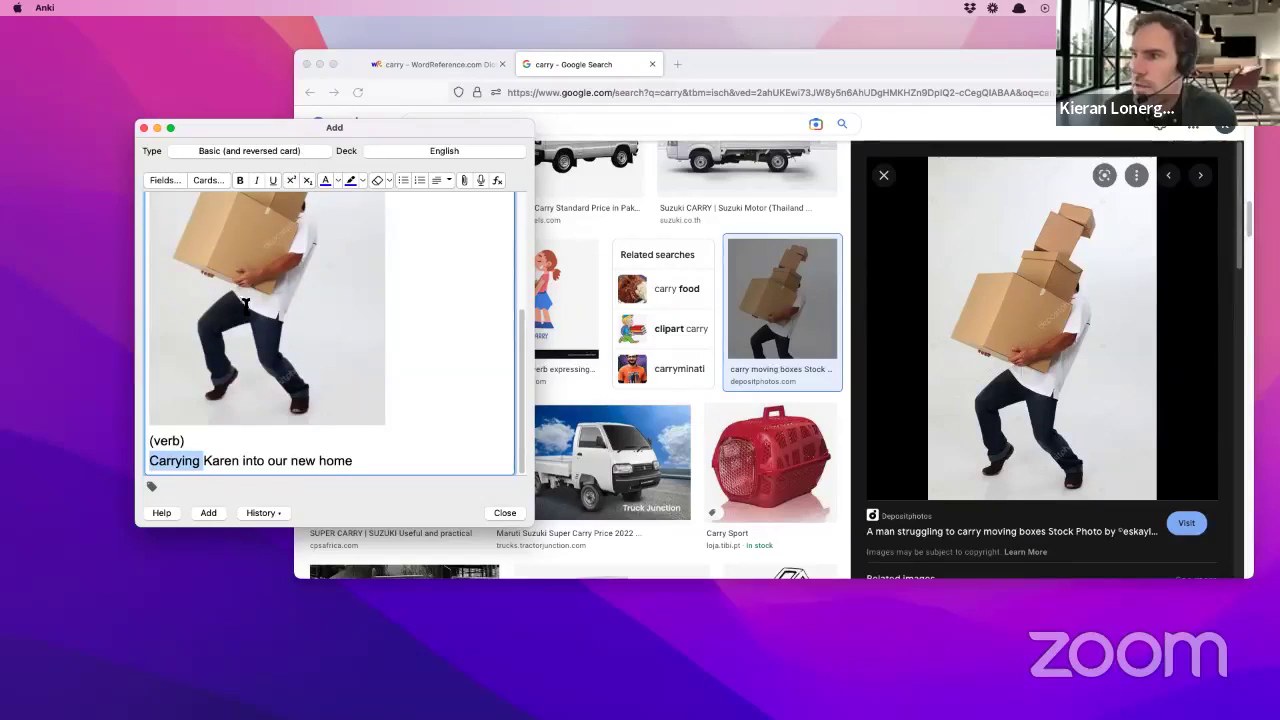
pyautogui.scroll(3, 246, 311)
pyautogui.scroll(3, 248, 290)
pyautogui.scroll(-6, 230, 356)
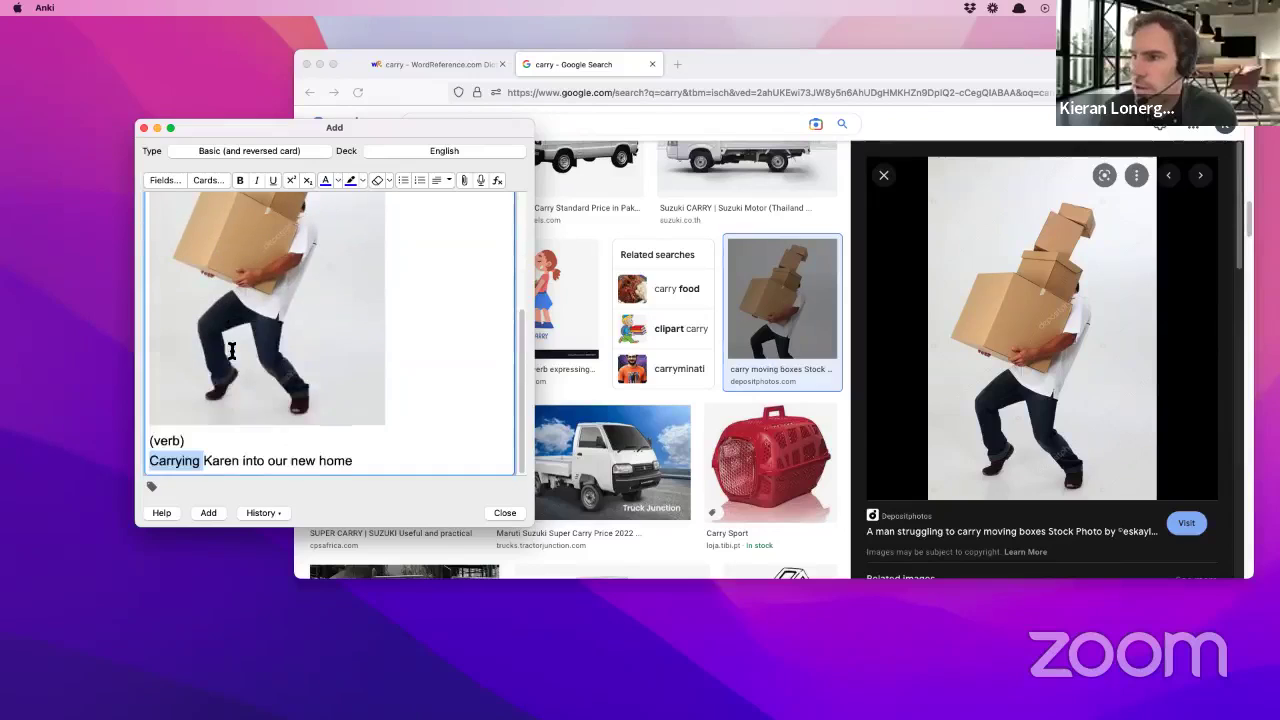
pyautogui.doubleClick(196, 459)
pyautogui.press('BackSpace')
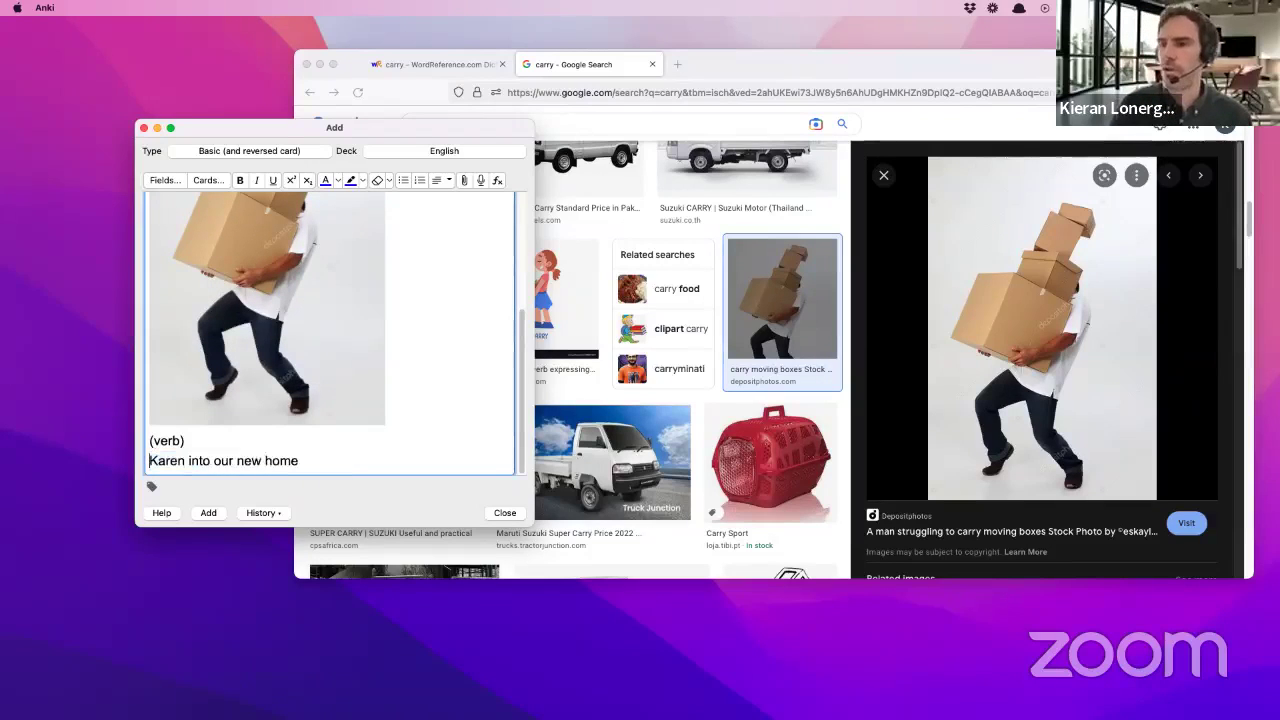
# - Reword the example as Entering our new home with the person's first name, and add the Carry note to the deck
pyautogui.click(212, 461)
pyautogui.moveTo(193, 461); pyautogui.dragTo(145, 466)
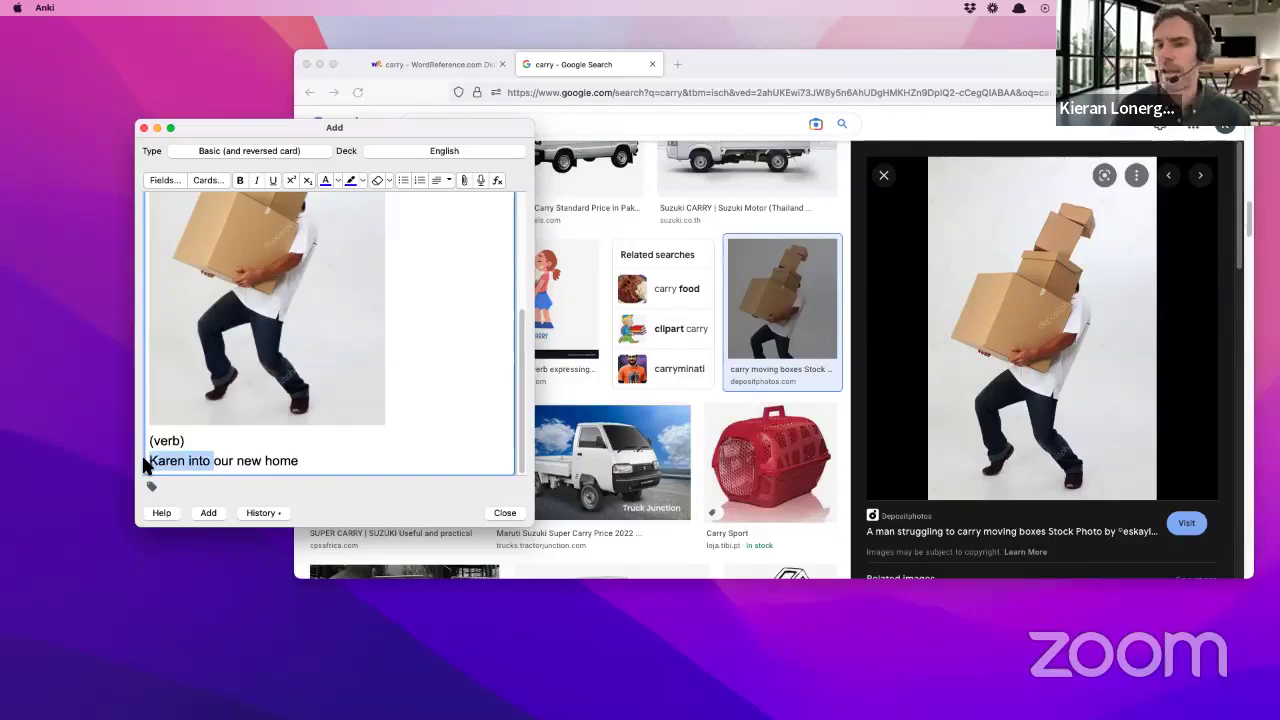
pyautogui.write('Entering')
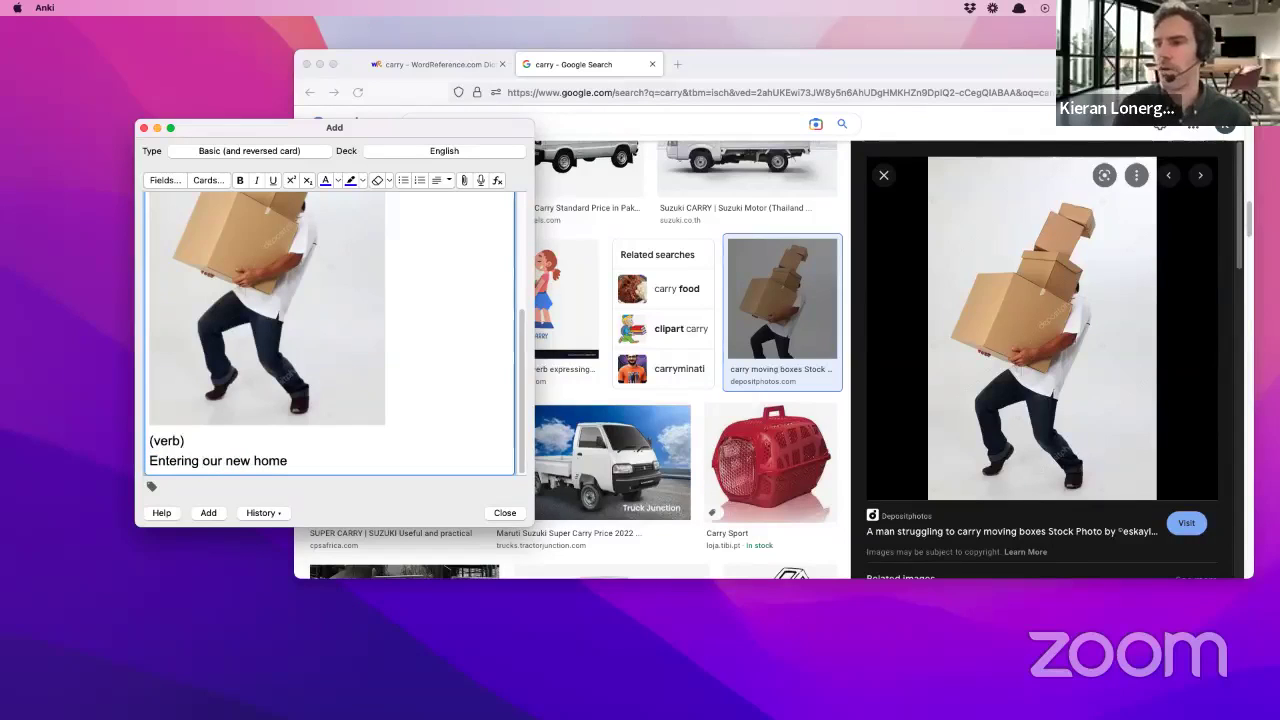
pyautogui.click(301, 463)
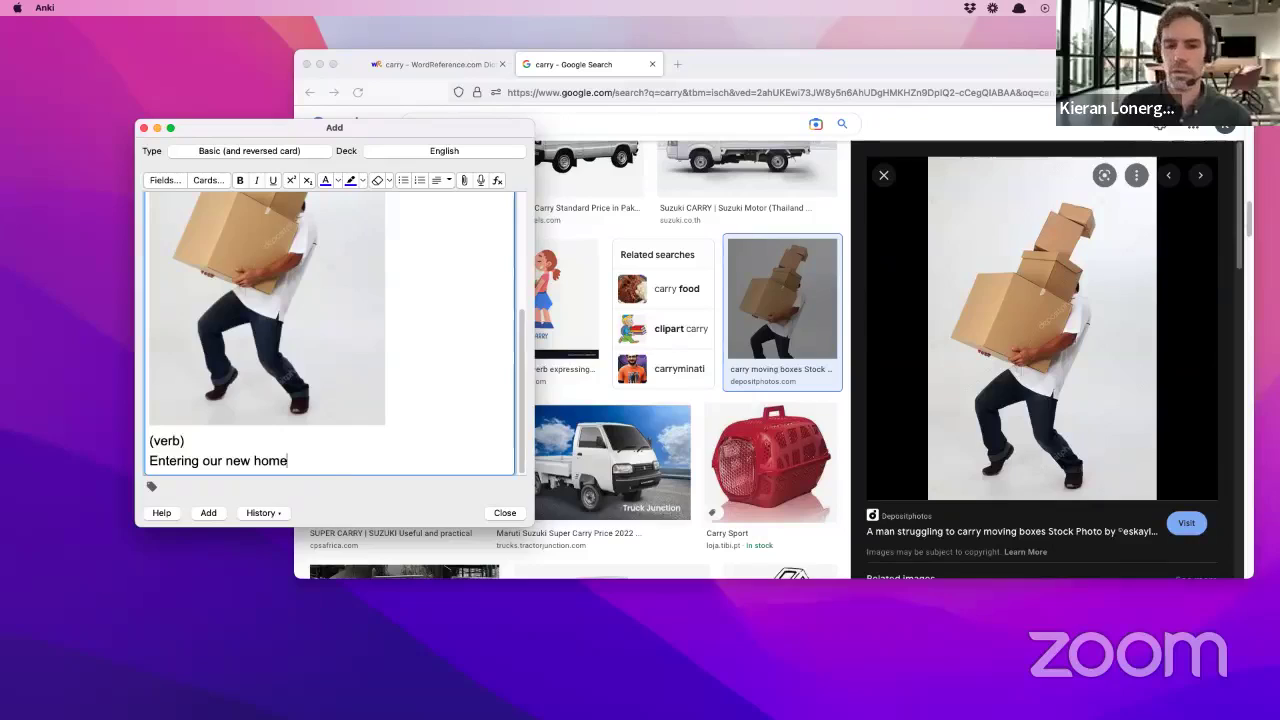
pyautogui.write('with Karen')
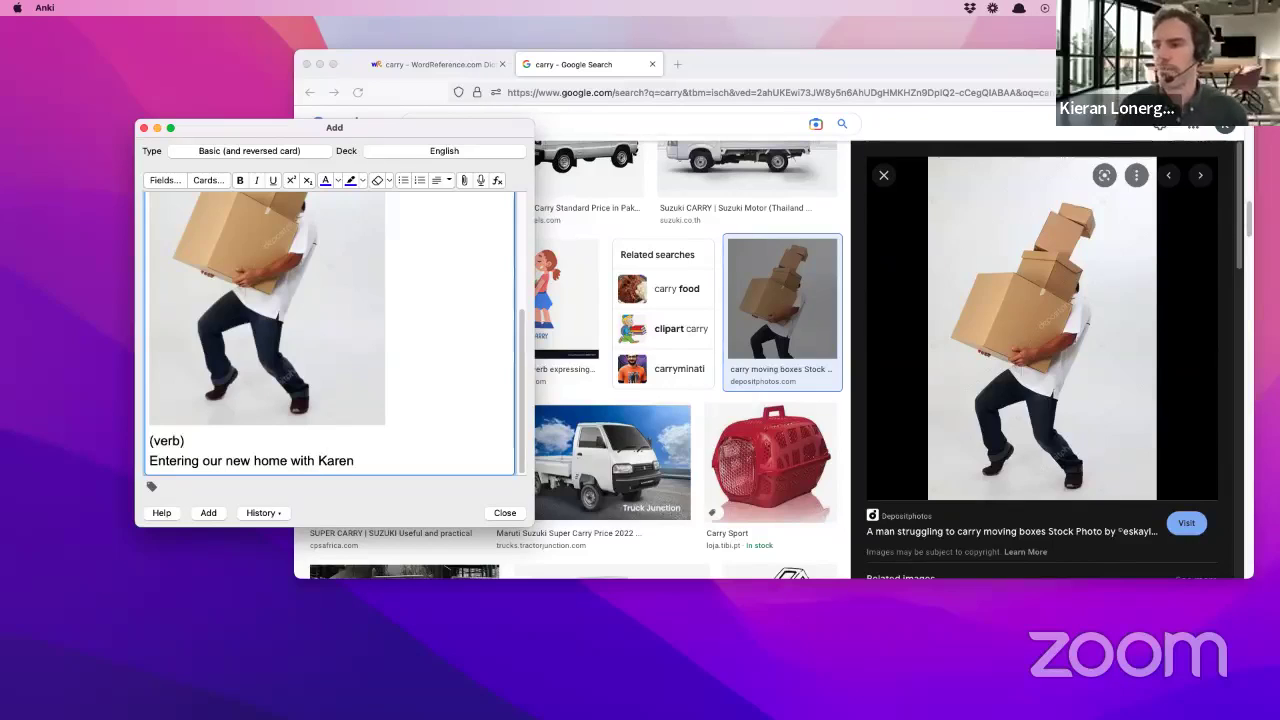
pyautogui.click(208, 514)
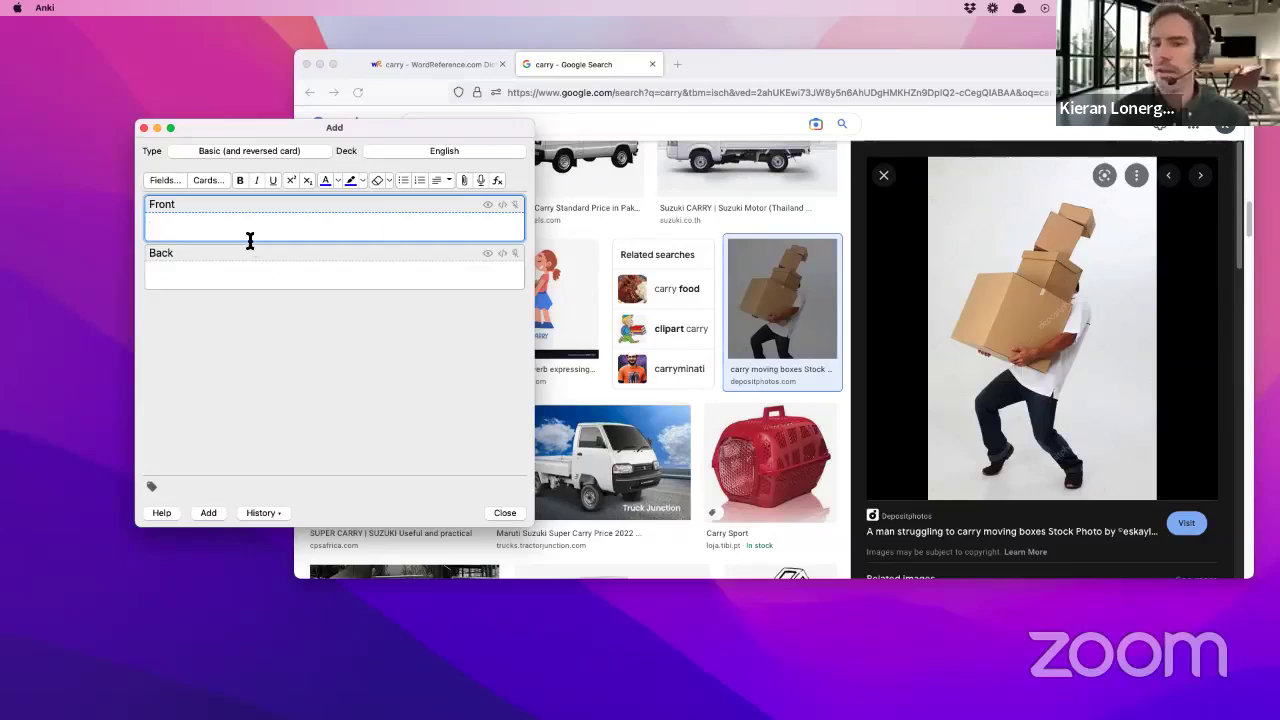
# - Enter Highlight in the new note's Front field, then switch to Firefox and look up the English definition of highlight on WordReference
pyautogui.write('Highli')
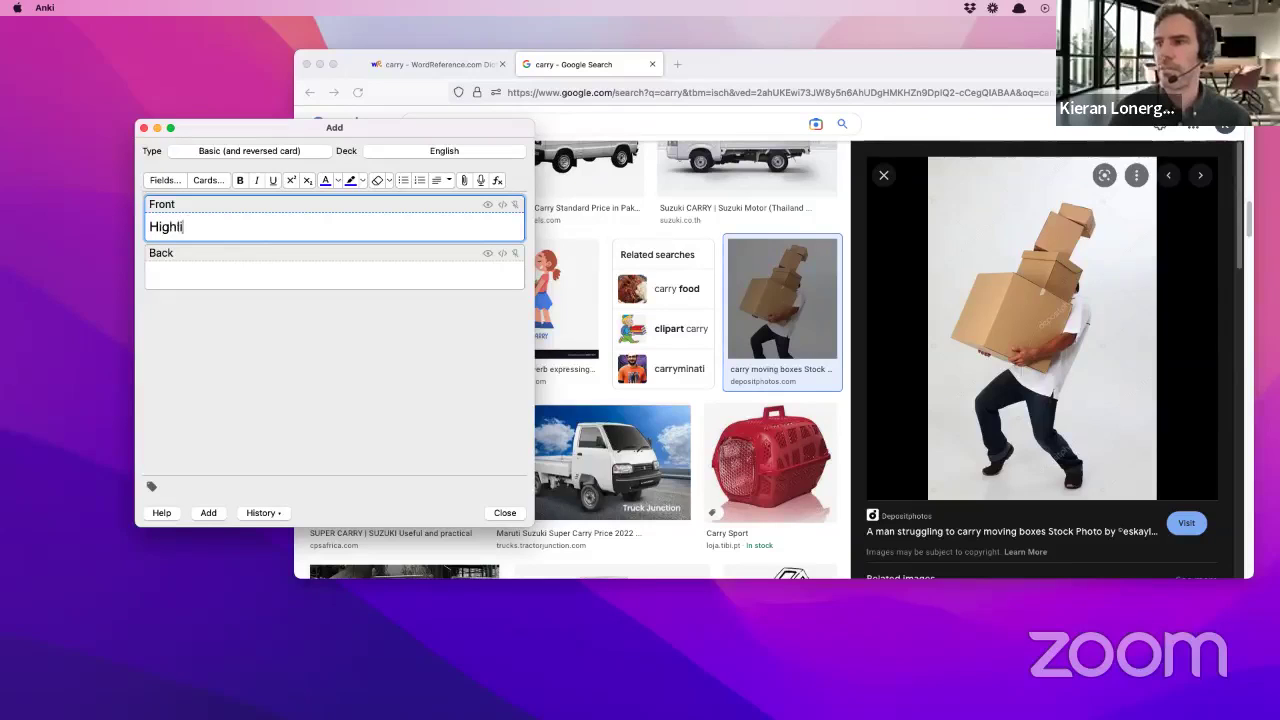
pyautogui.write('ght')
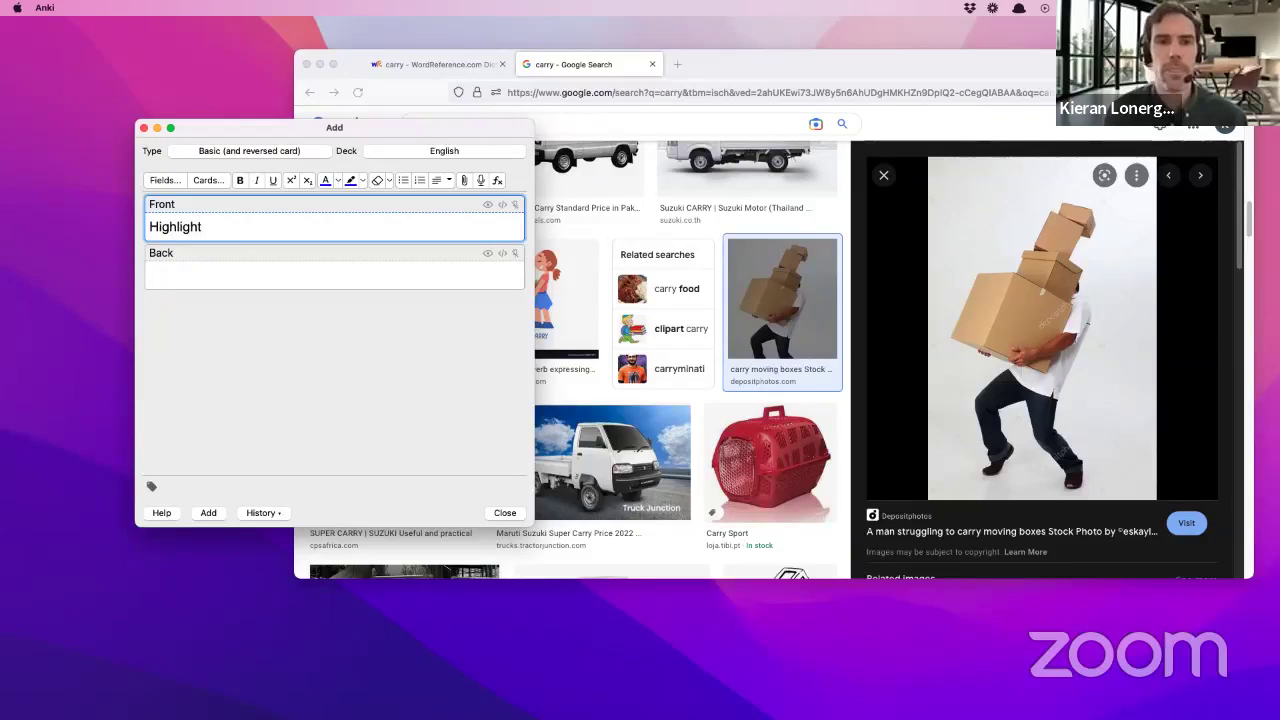
pyautogui.click(472, 63)
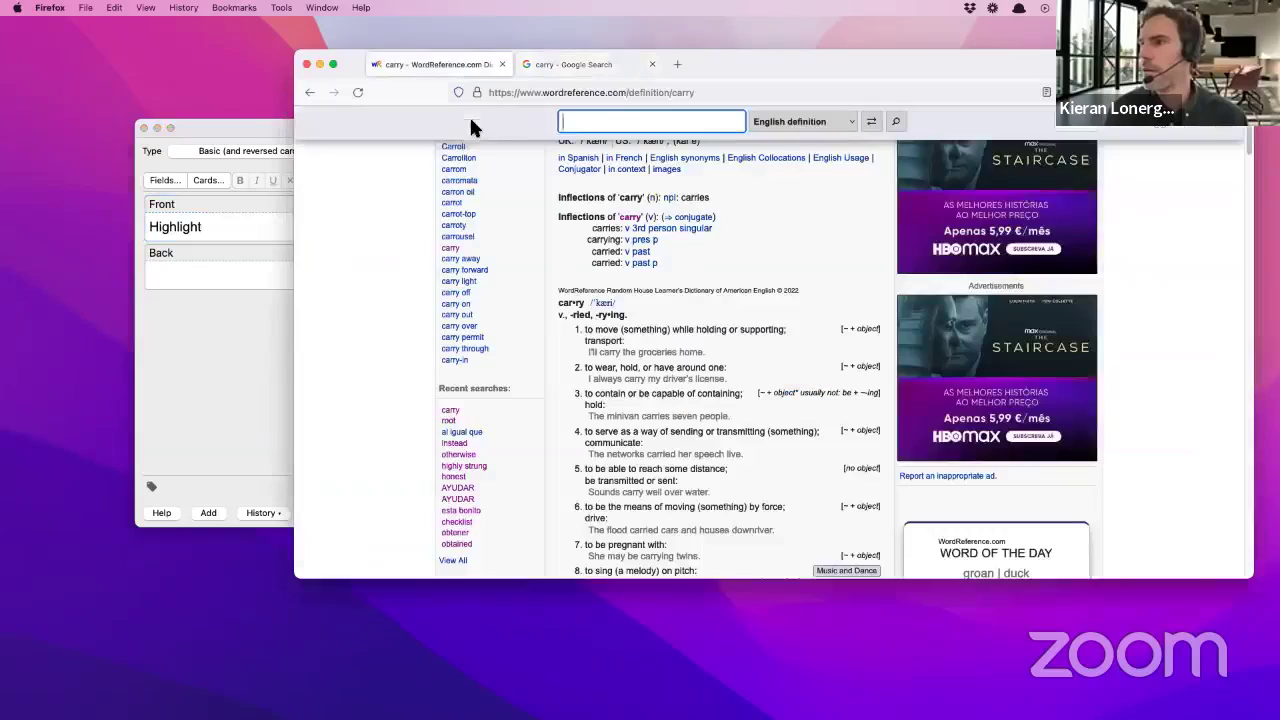
pyautogui.write('highlight')
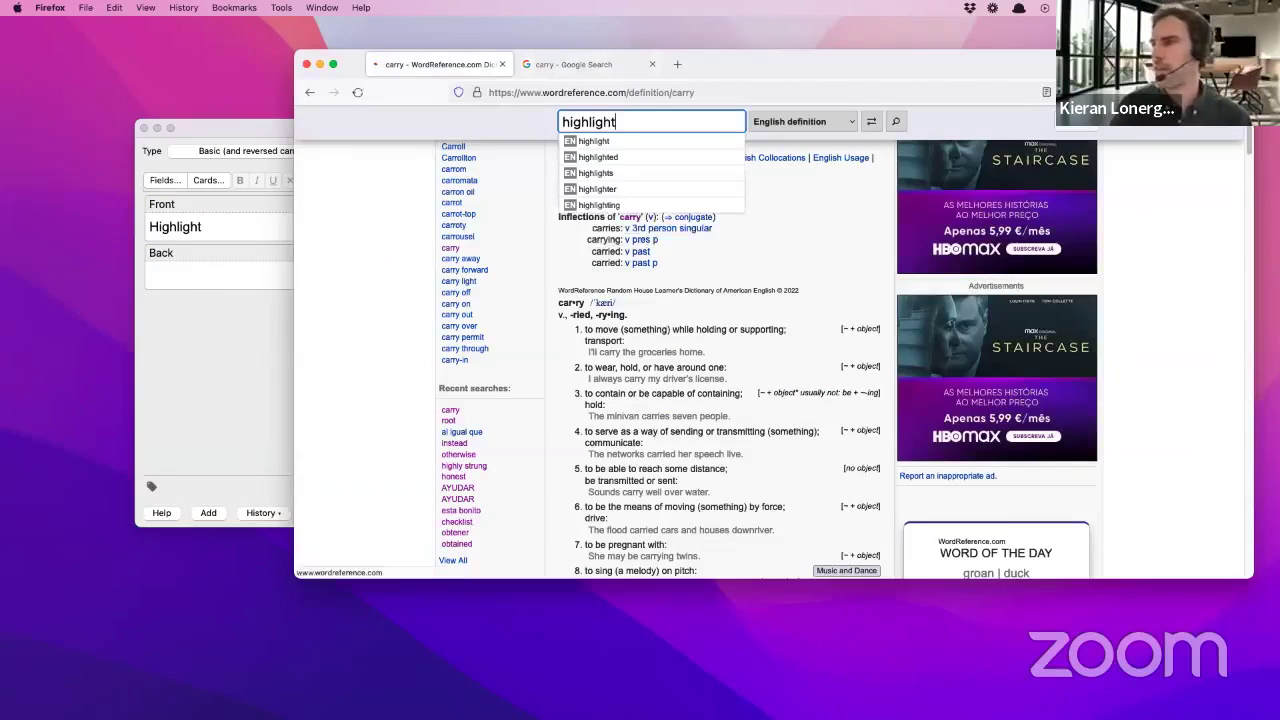
pyautogui.press('Return')
pyautogui.scroll(-2, 563, 377)
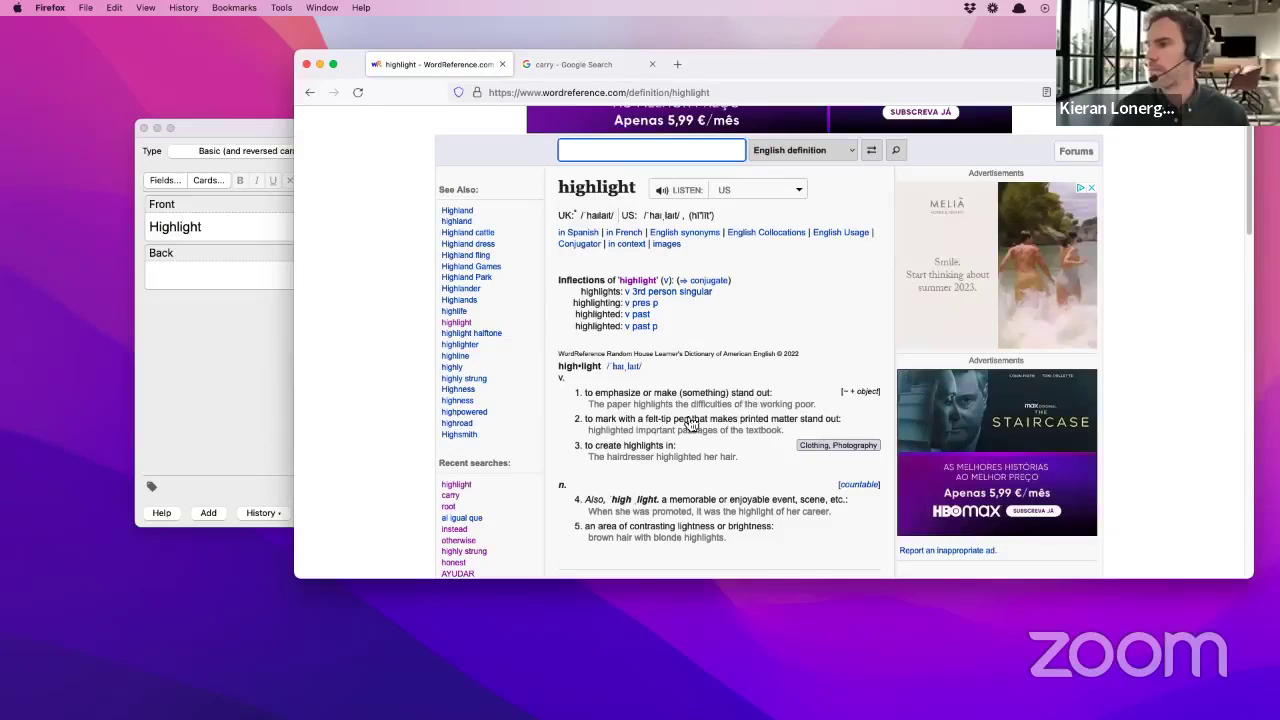
pyautogui.scroll(-1, 600, 420)
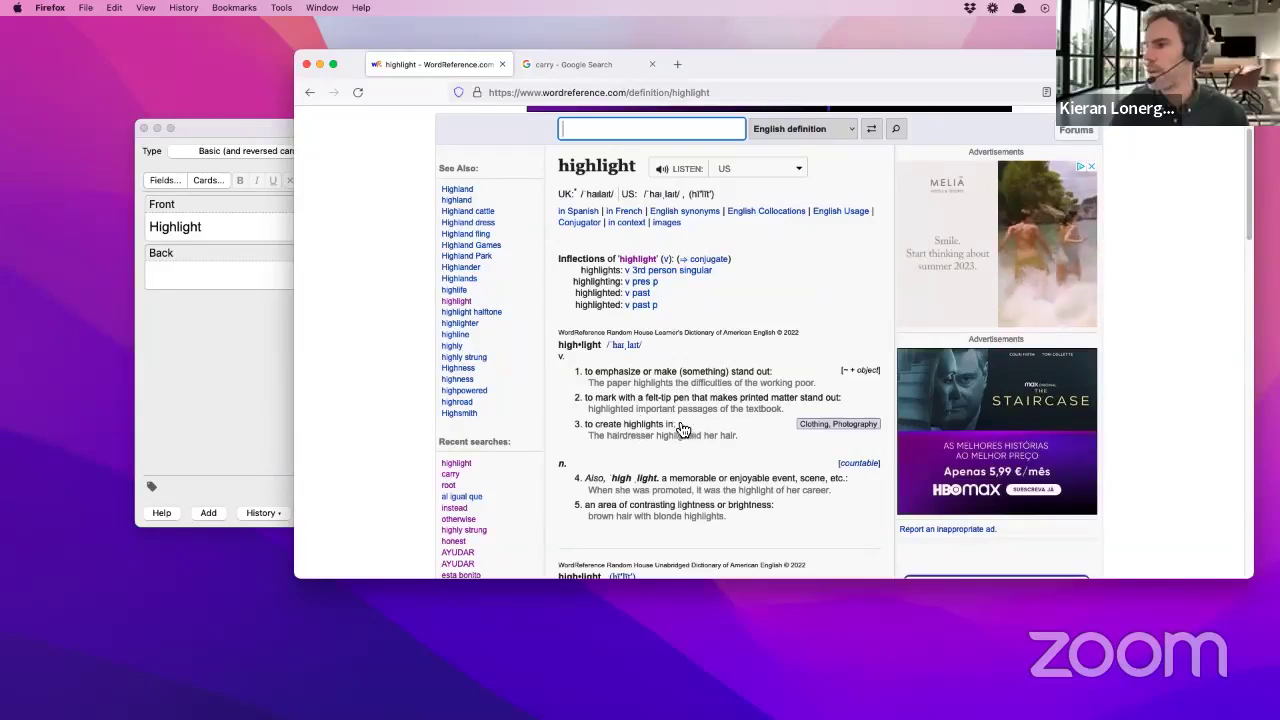
pyautogui.scroll(-3, 640, 350)
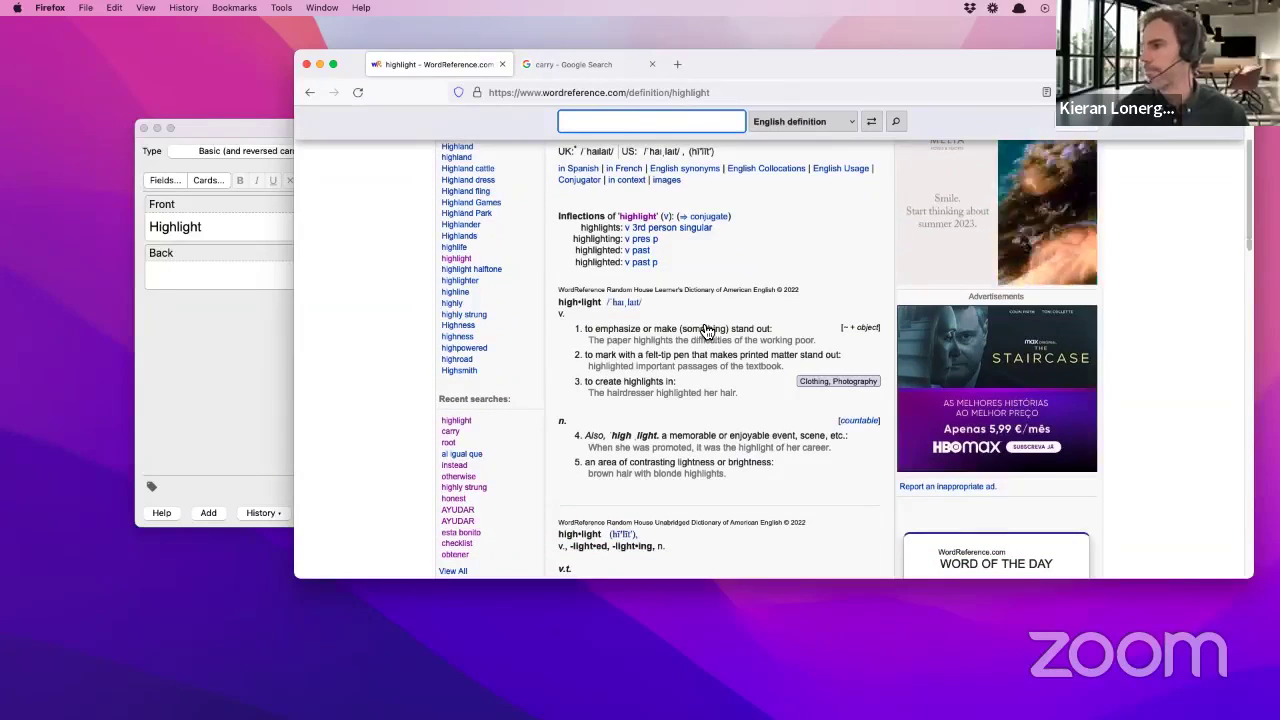
# - Set the pronunciation accent for the highlight entry to UK and play the audio
pyautogui.scroll(3, 700, 320)
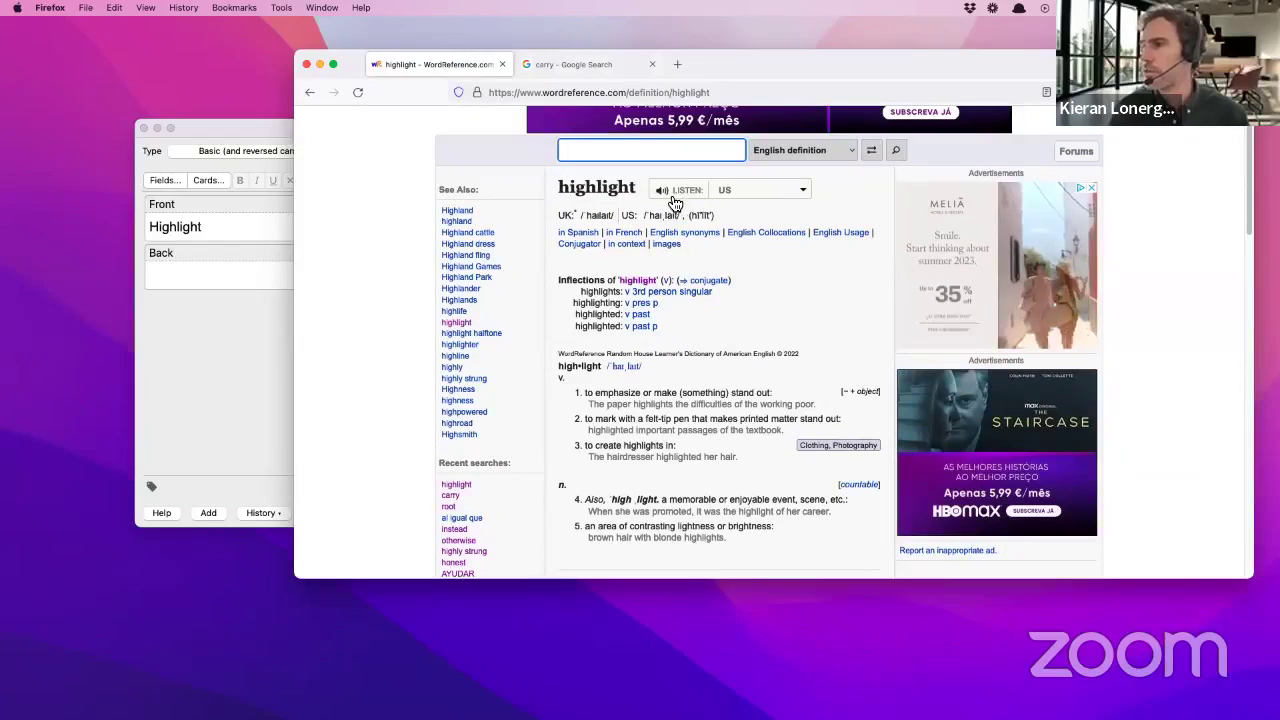
pyautogui.click(733, 190)
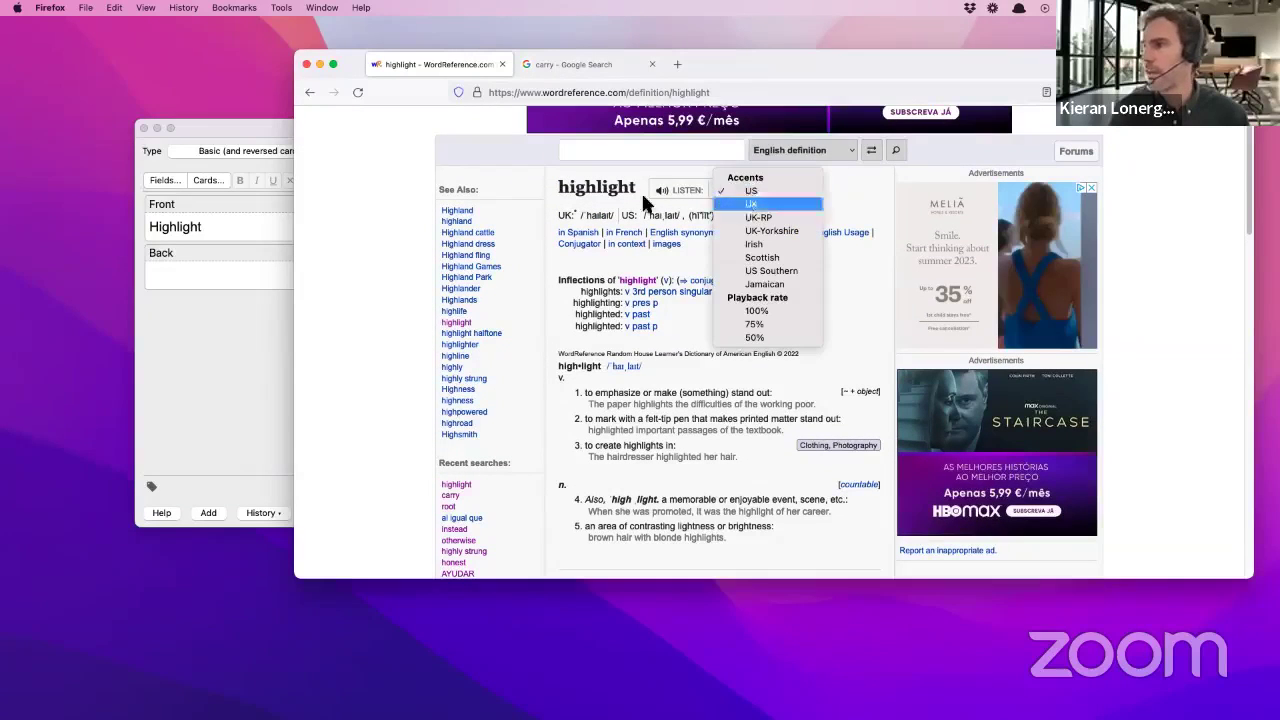
pyautogui.click(745, 205)
pyautogui.click(663, 193)
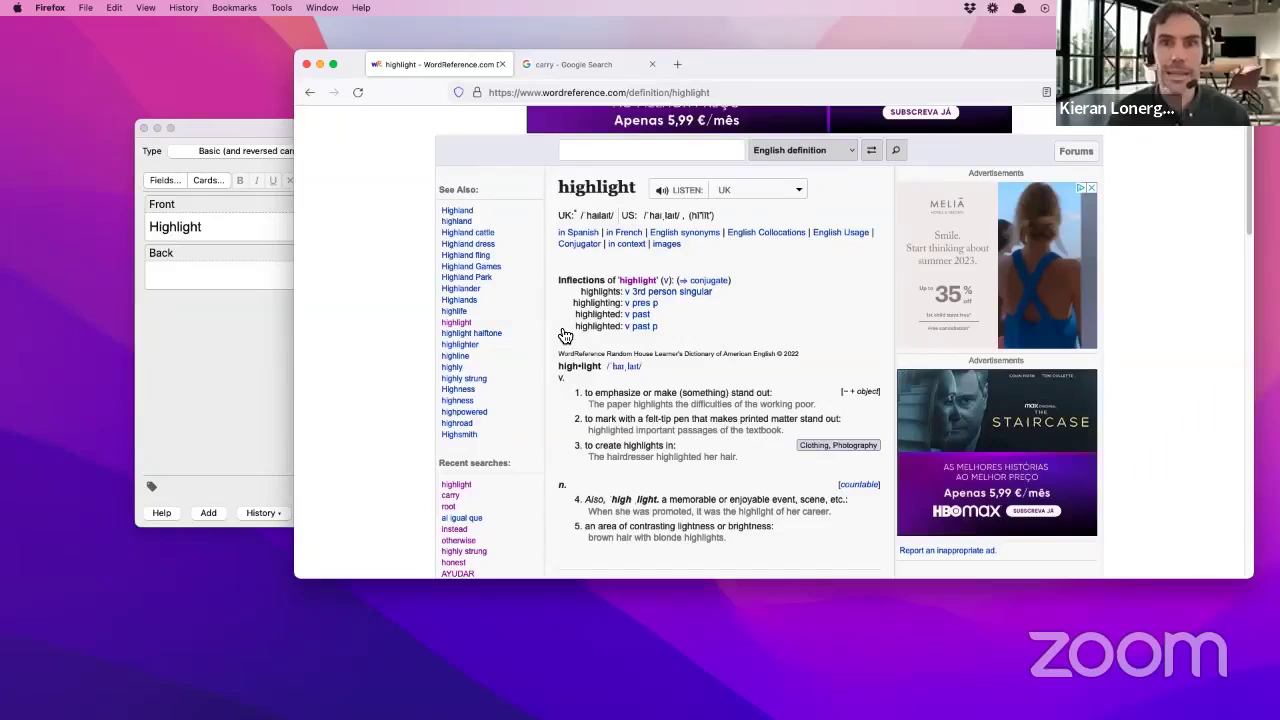
# - Replace the carry query with highlight in the Google image search and run it
pyautogui.click(571, 62)
pyautogui.doubleClick(497, 131)
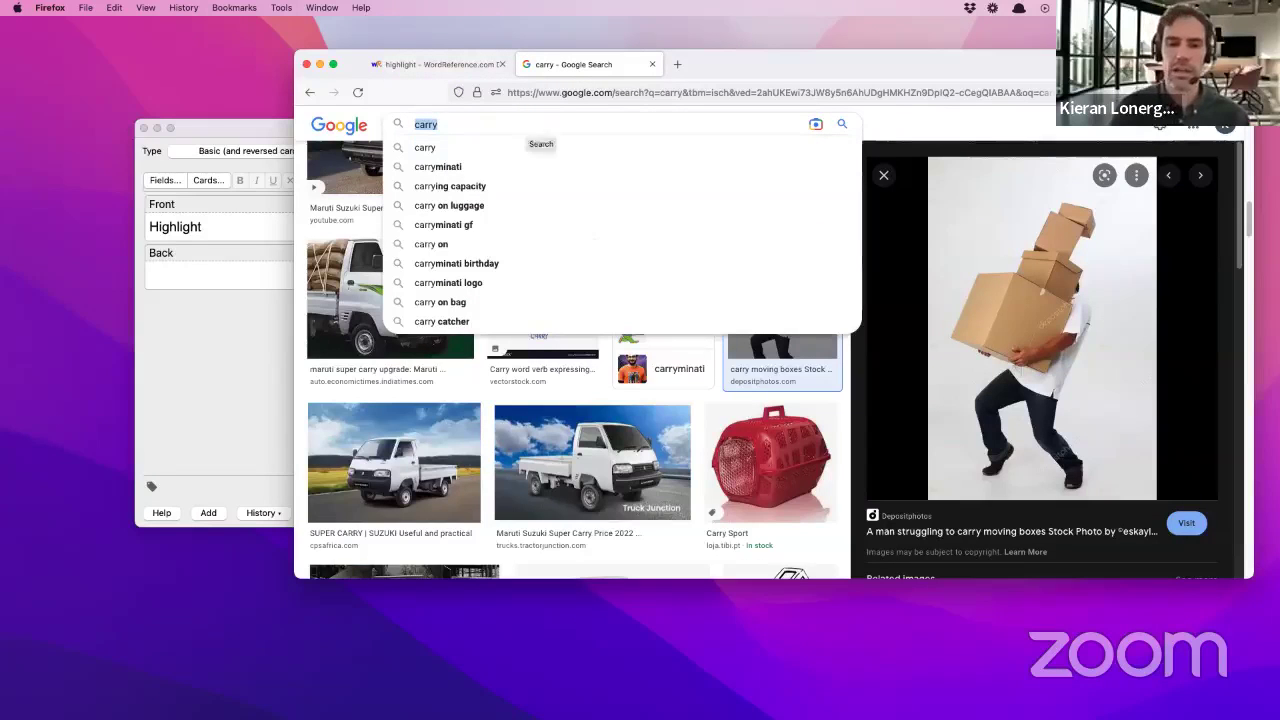
pyautogui.write('highl')
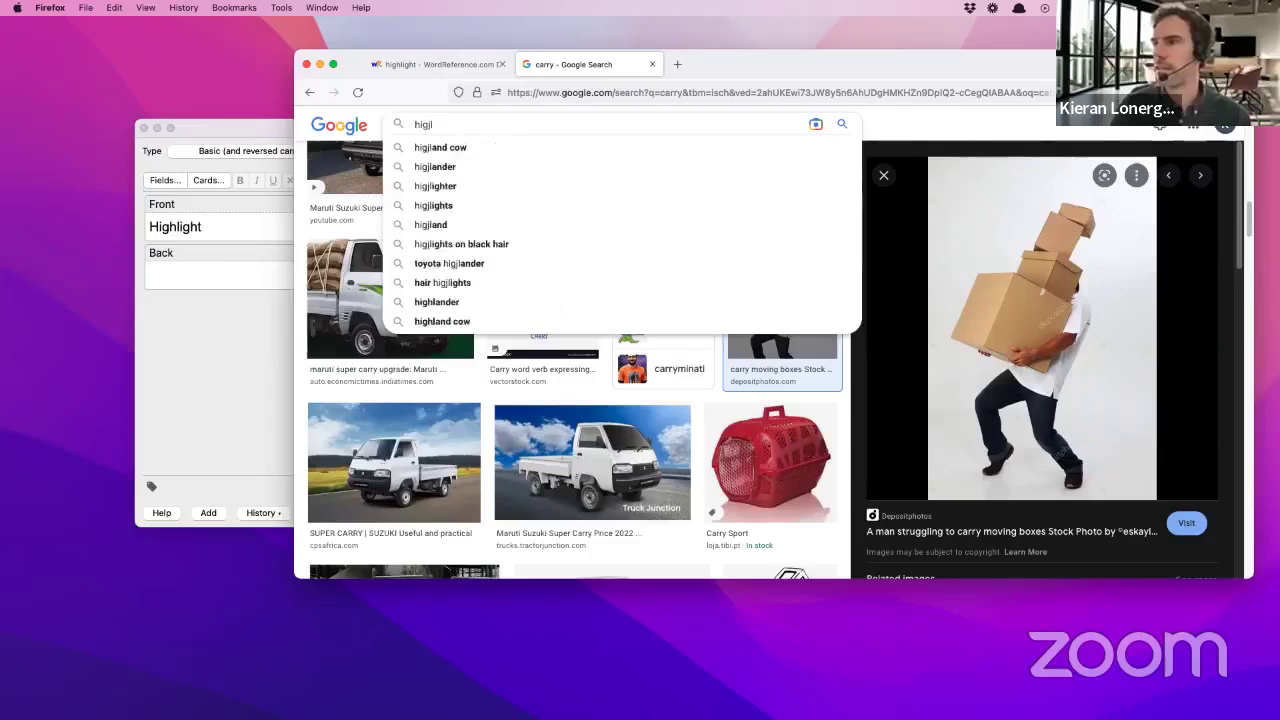
pyautogui.press('BackSpace')
pyautogui.write('hlight')
pyautogui.press('Return')
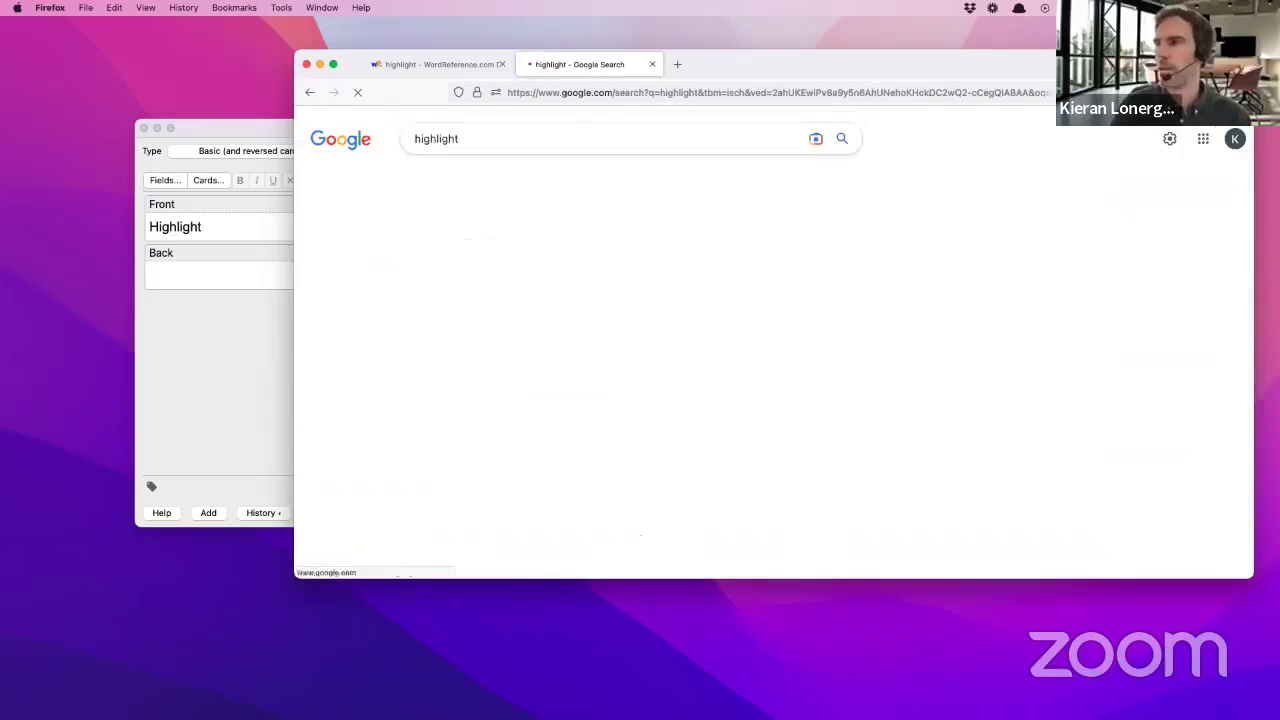
# - Browse the highlight pictures and copy the enlarged Britannica image of a green marker highlighting the word knowledge
pyautogui.scroll(-4, 491, 319)
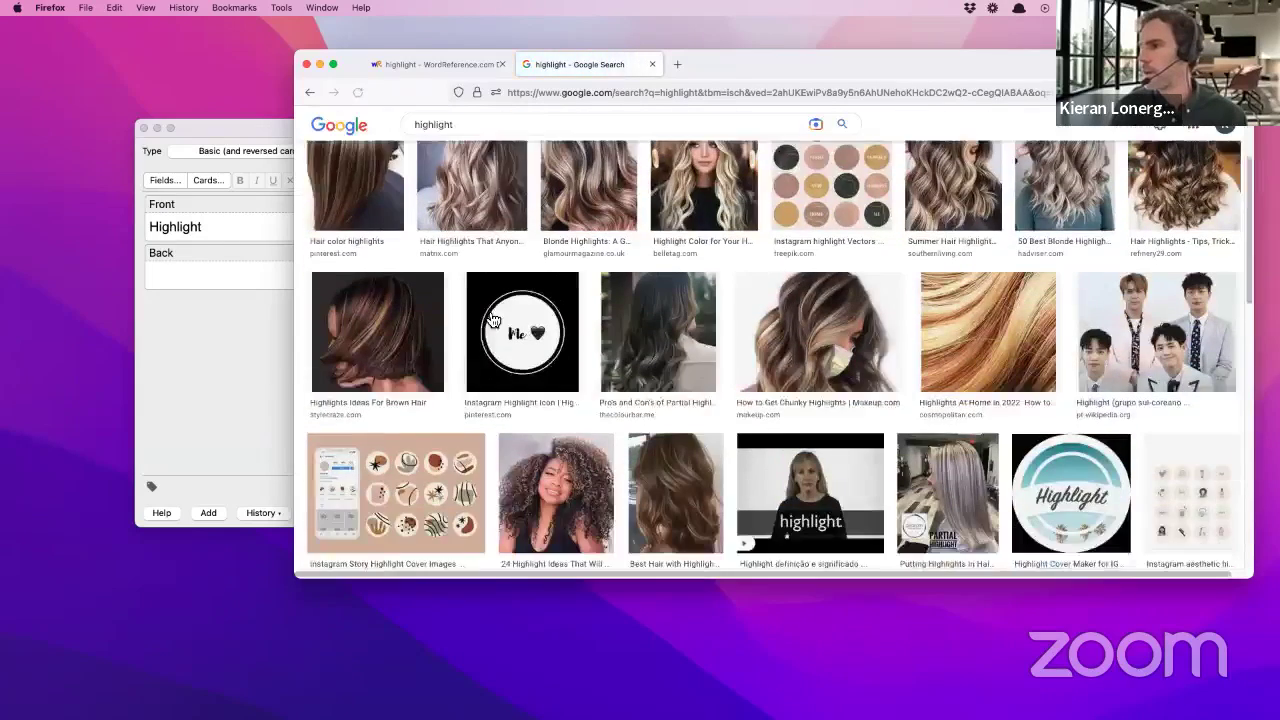
pyautogui.scroll(-5, 491, 319)
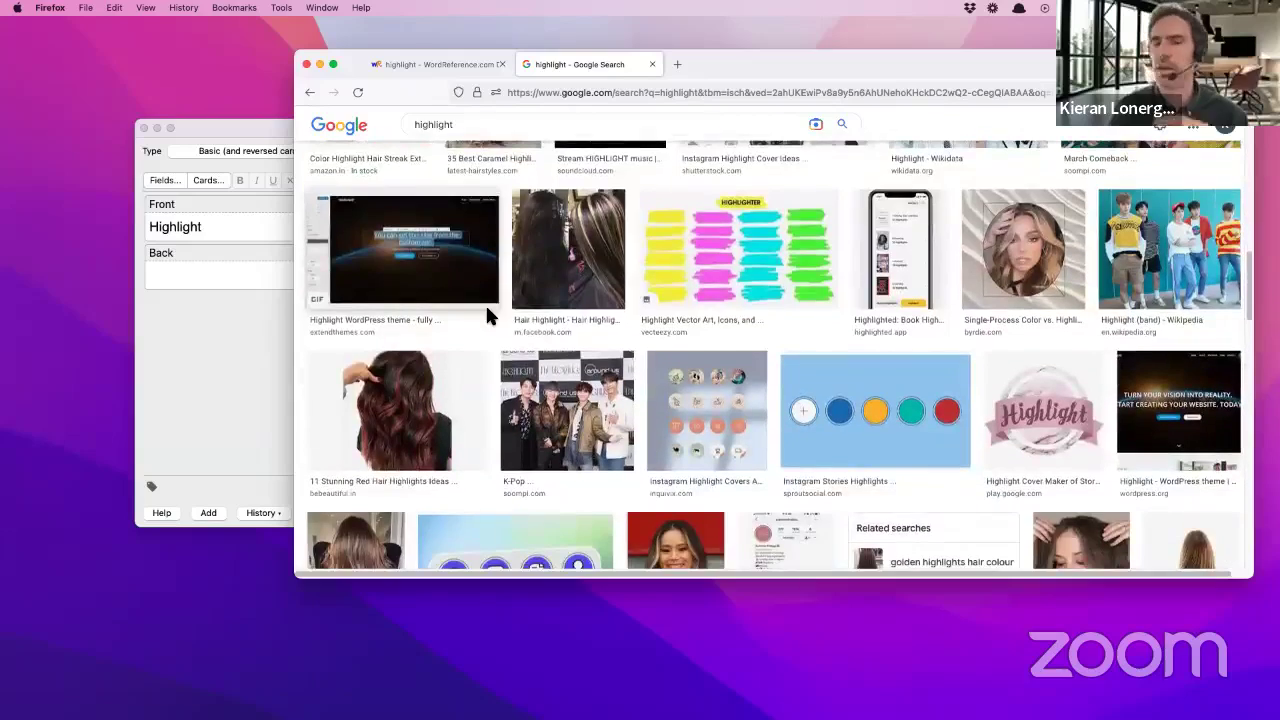
pyautogui.scroll(-1, 488, 316)
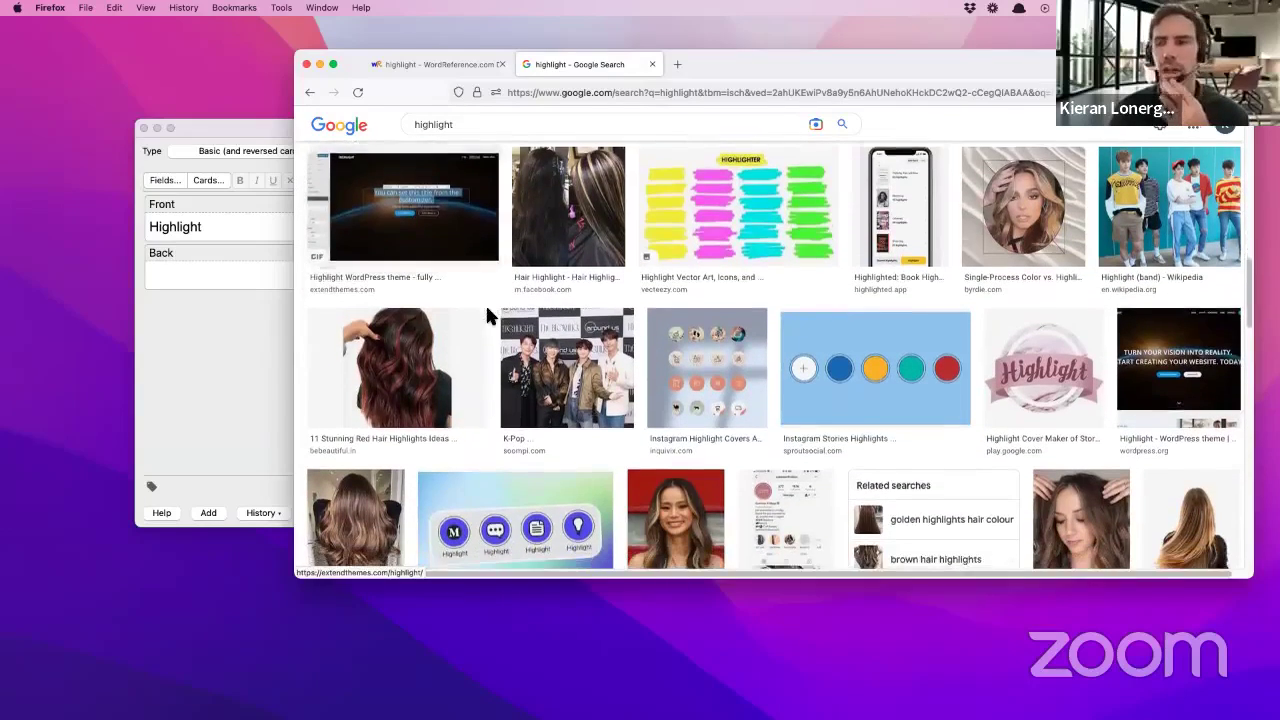
pyautogui.scroll(-3, 488, 316)
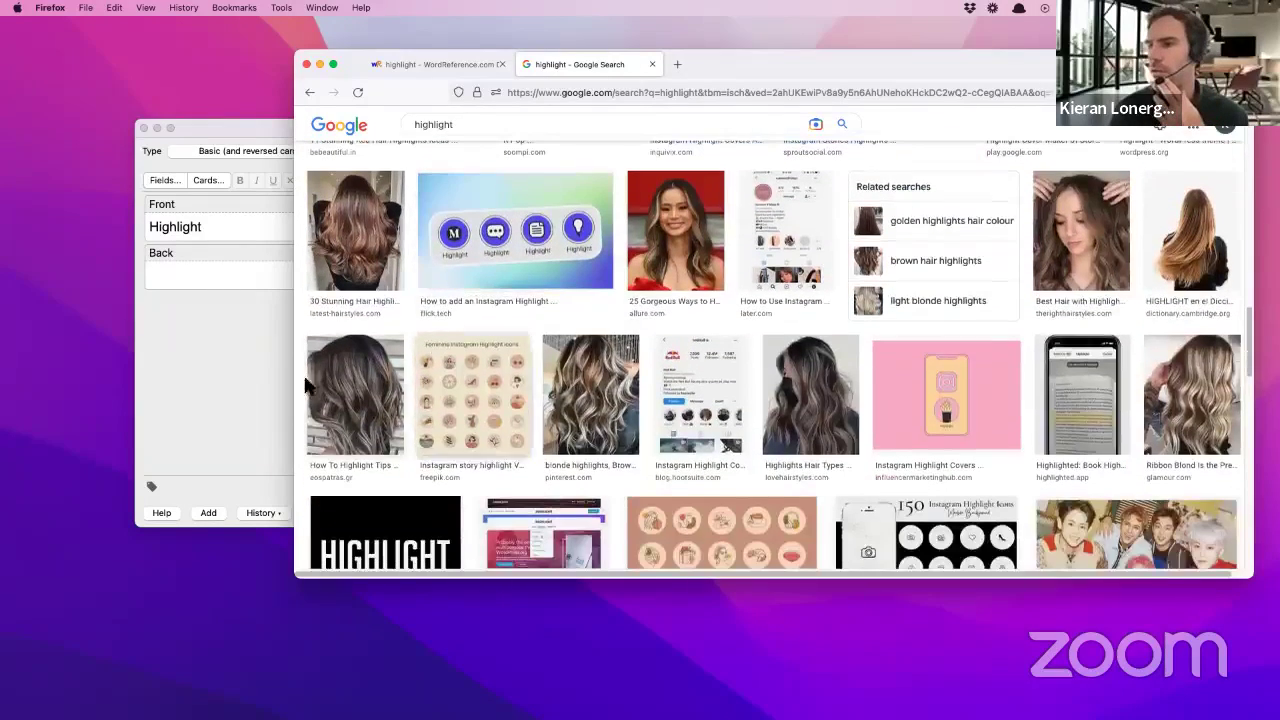
pyautogui.scroll(-1, 585, 300)
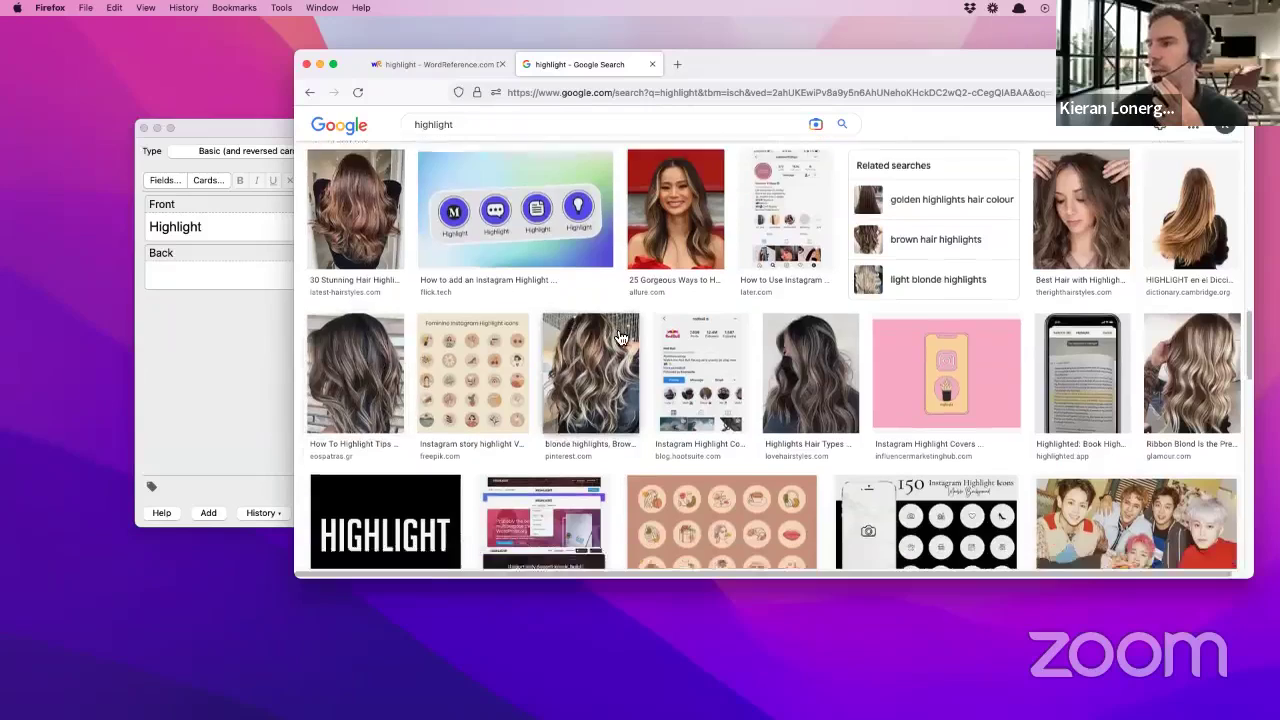
pyautogui.scroll(-4, 610, 340)
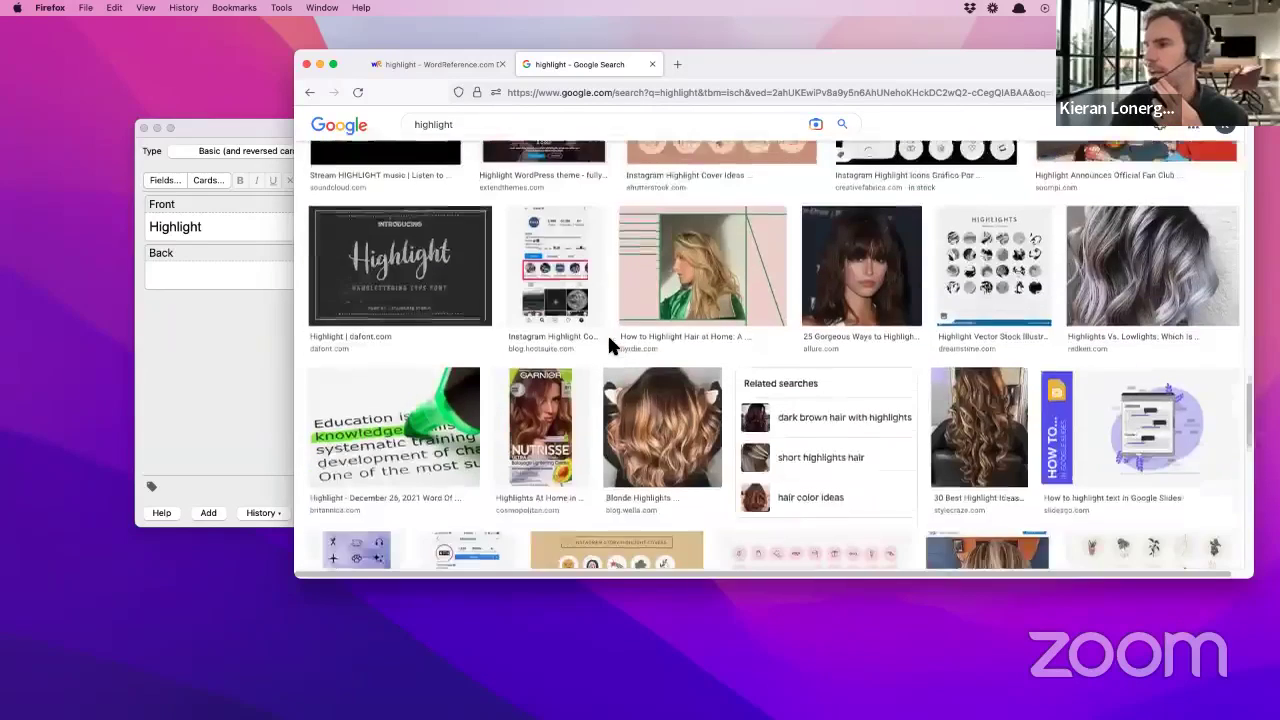
pyautogui.scroll(-1, 615, 349)
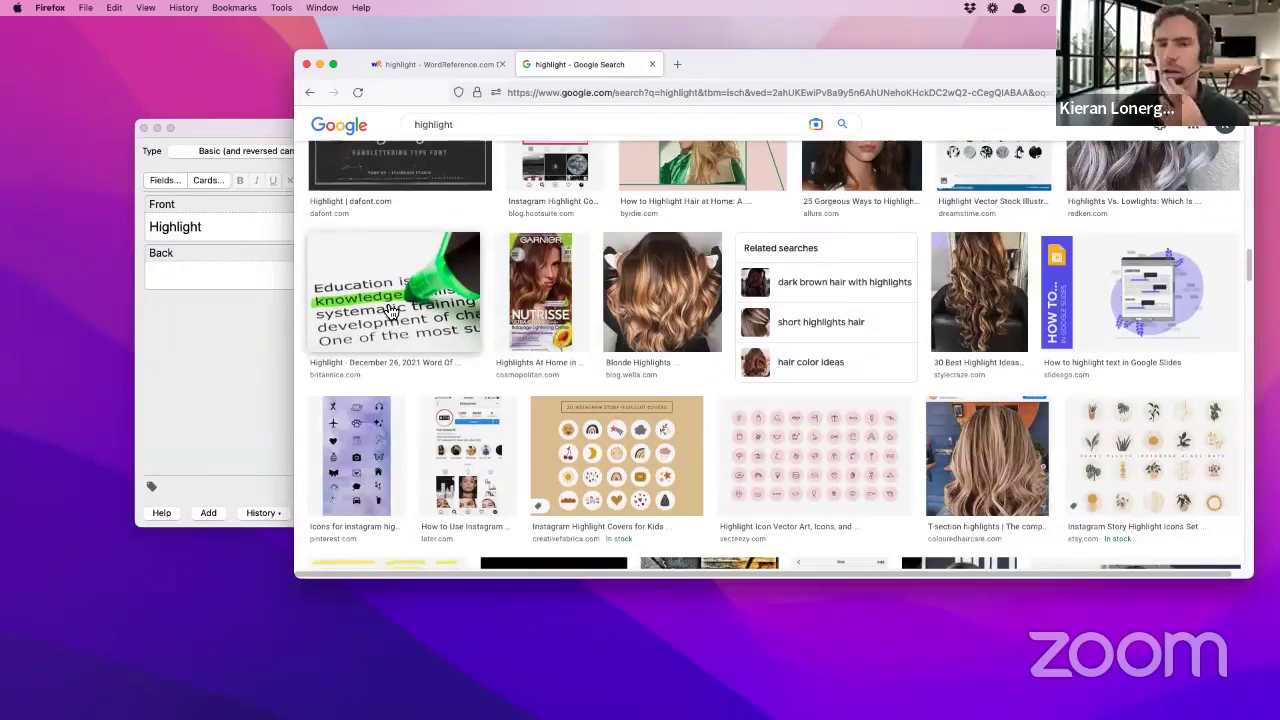
pyautogui.click(390, 311)
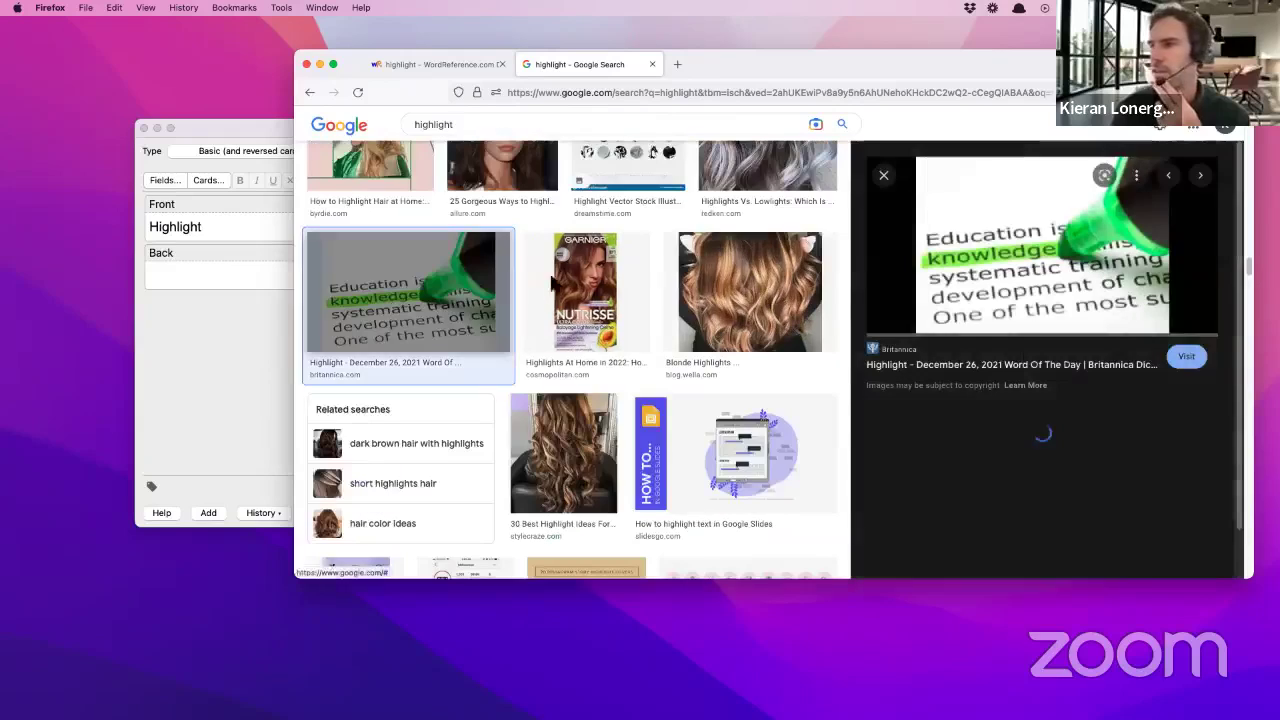
pyautogui.rightClick(970, 240)
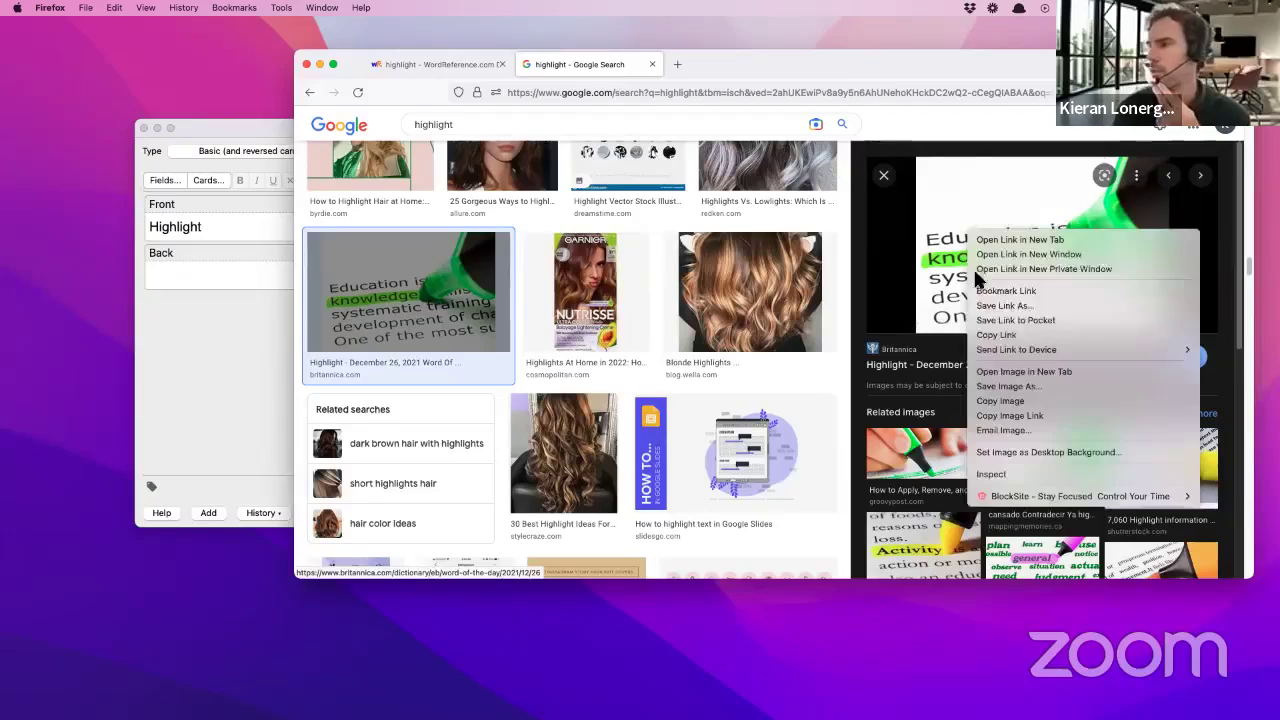
pyautogui.click(1012, 401)
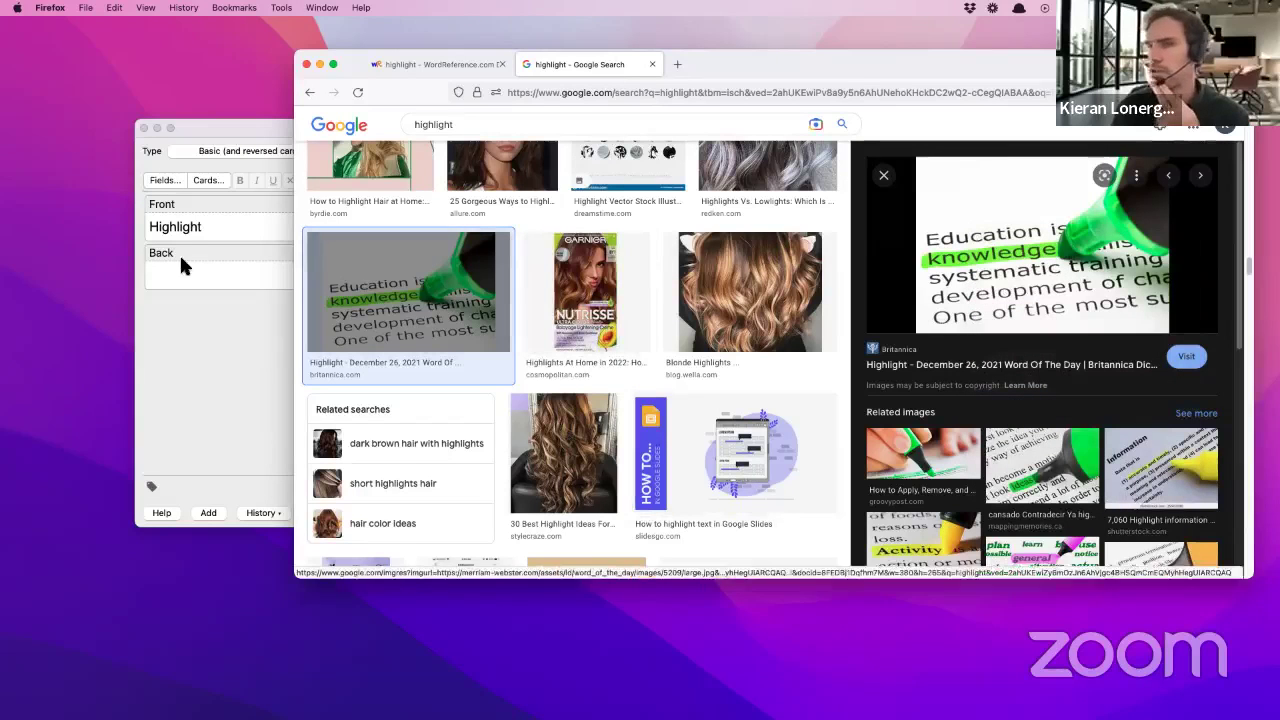
# - Switch to Anki, paste the copied image into the Highlight note's Back field and start a new line below it
pyautogui.click(243, 140)
pyautogui.rightClick(198, 284)
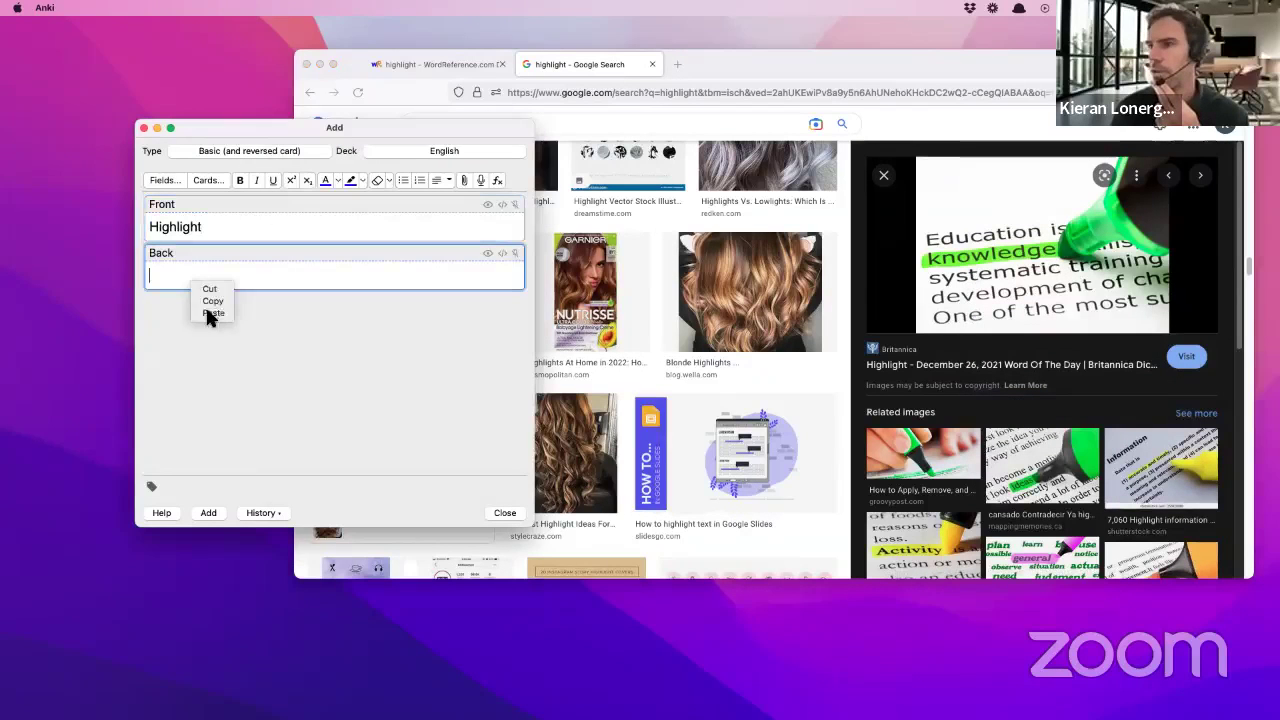
pyautogui.click(214, 313)
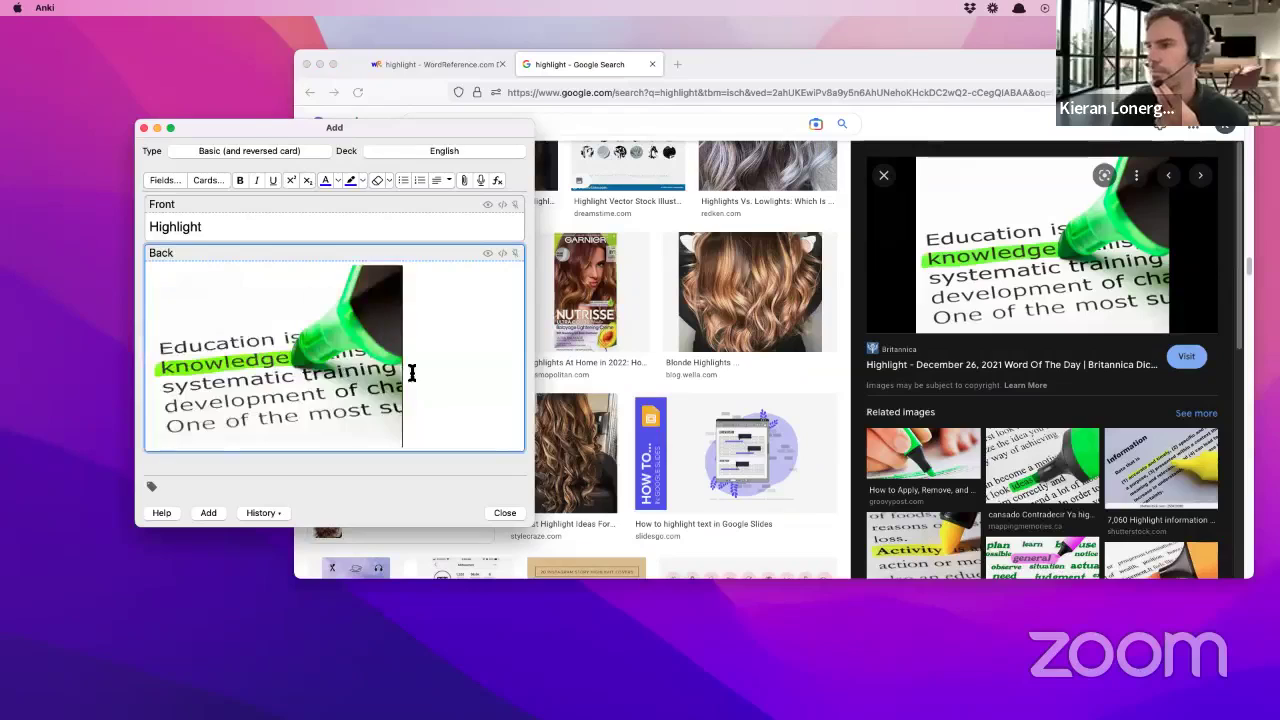
pyautogui.press('Return')
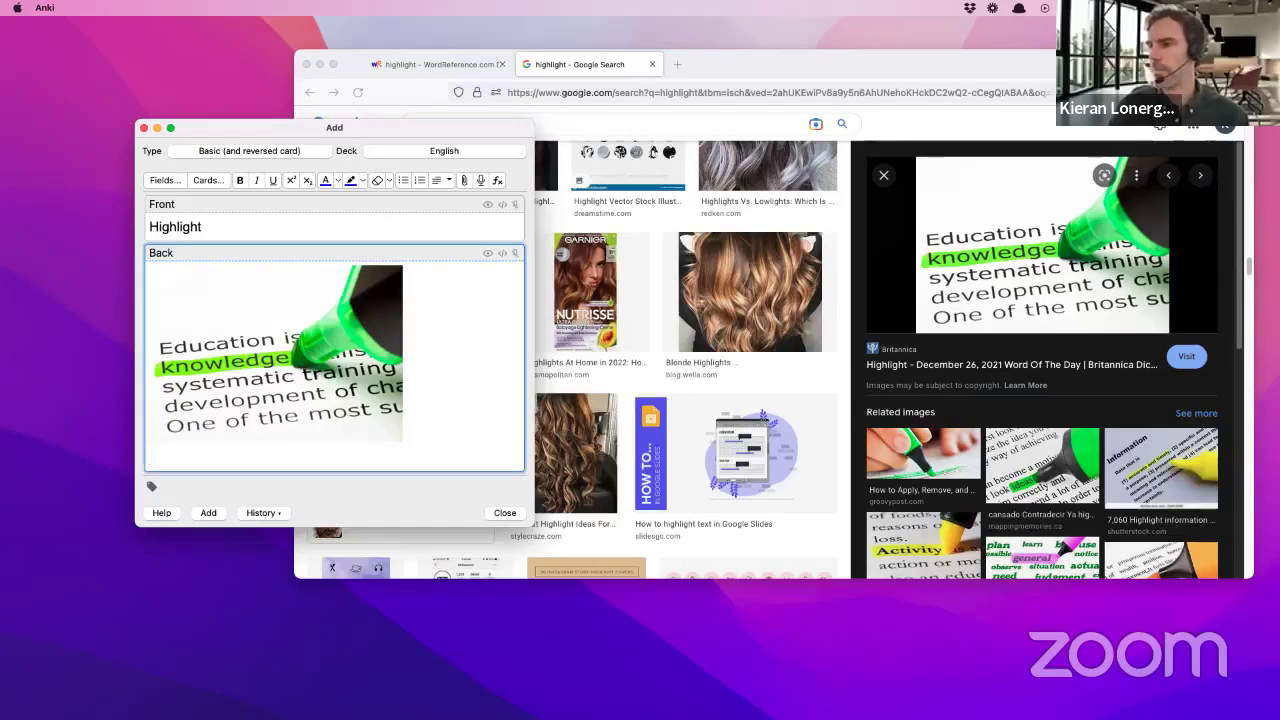
# - Complete the Highlight note's Back field with "(verb)" and the example "Reading tests" on separate lines, and add the note to the English deck
pyautogui.write('(verb)')
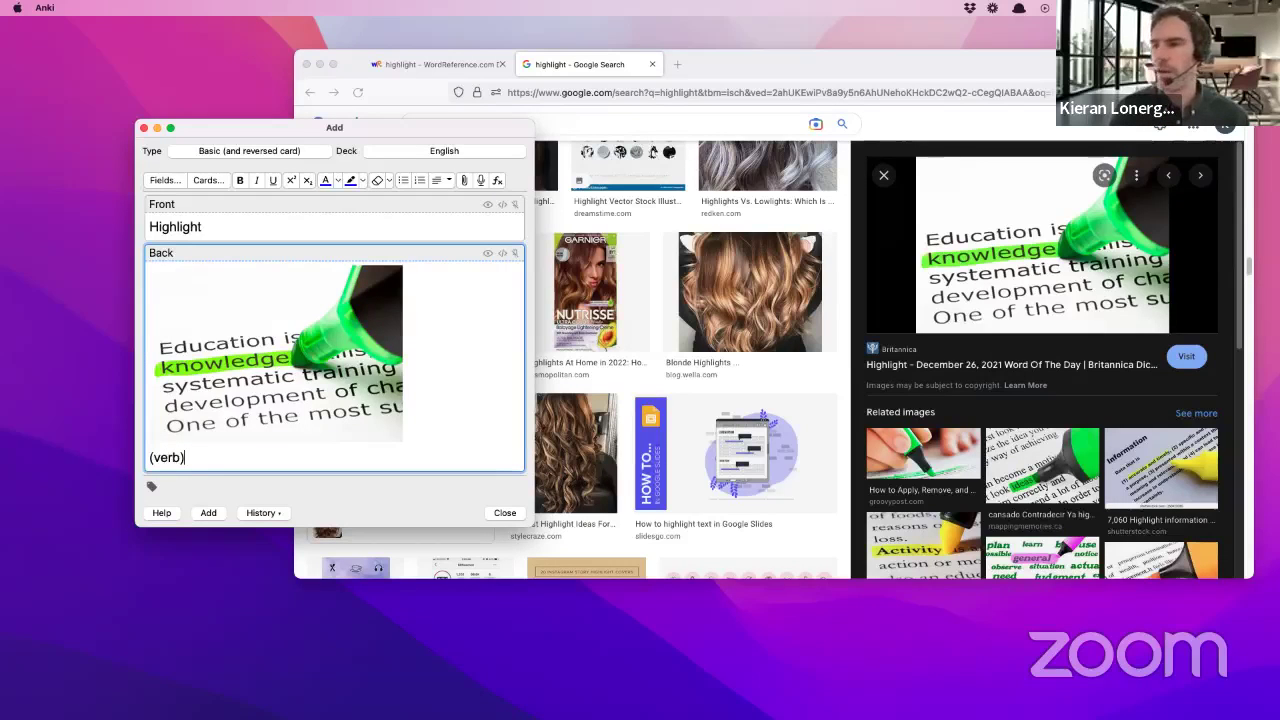
pyautogui.press('Return')
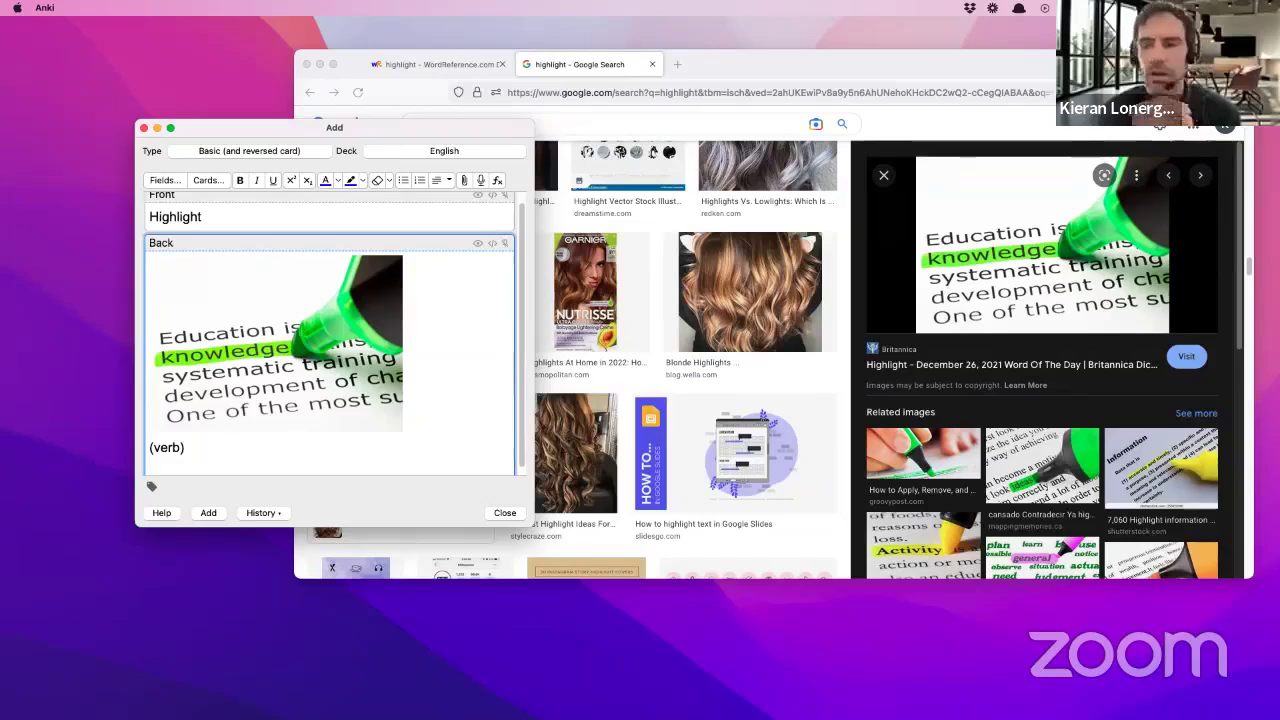
pyautogui.write('R')
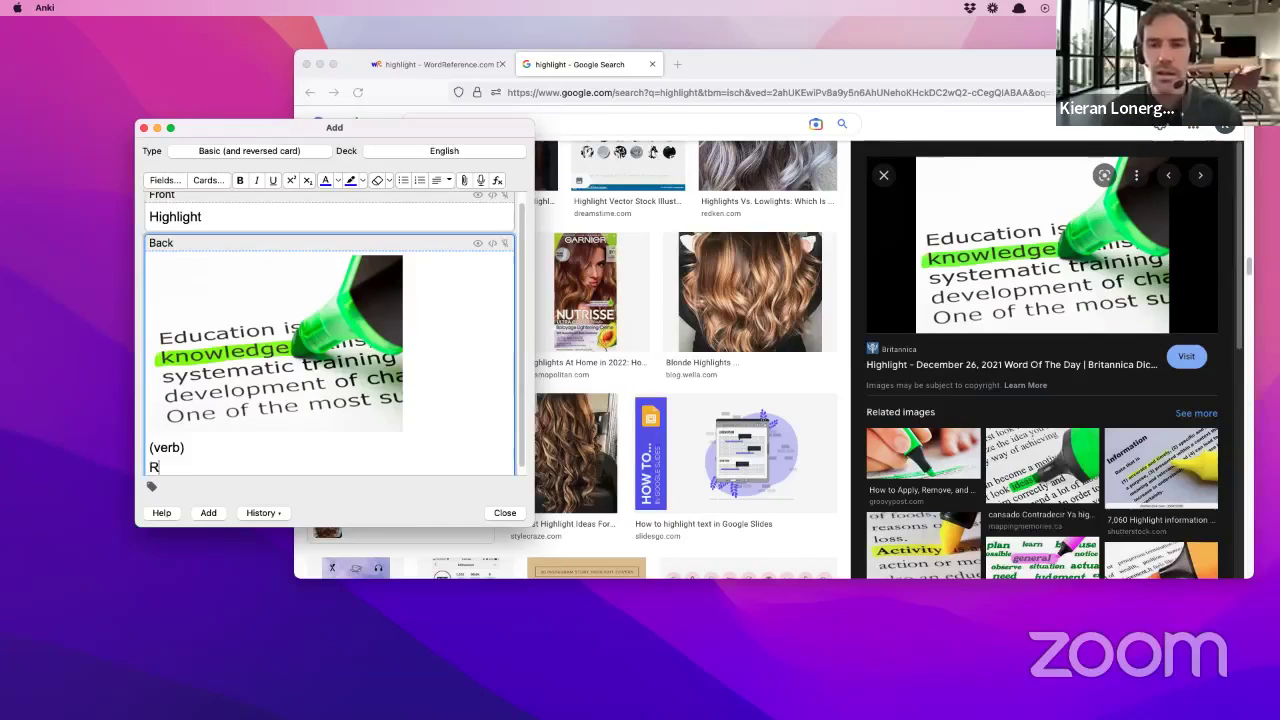
pyautogui.write('eading')
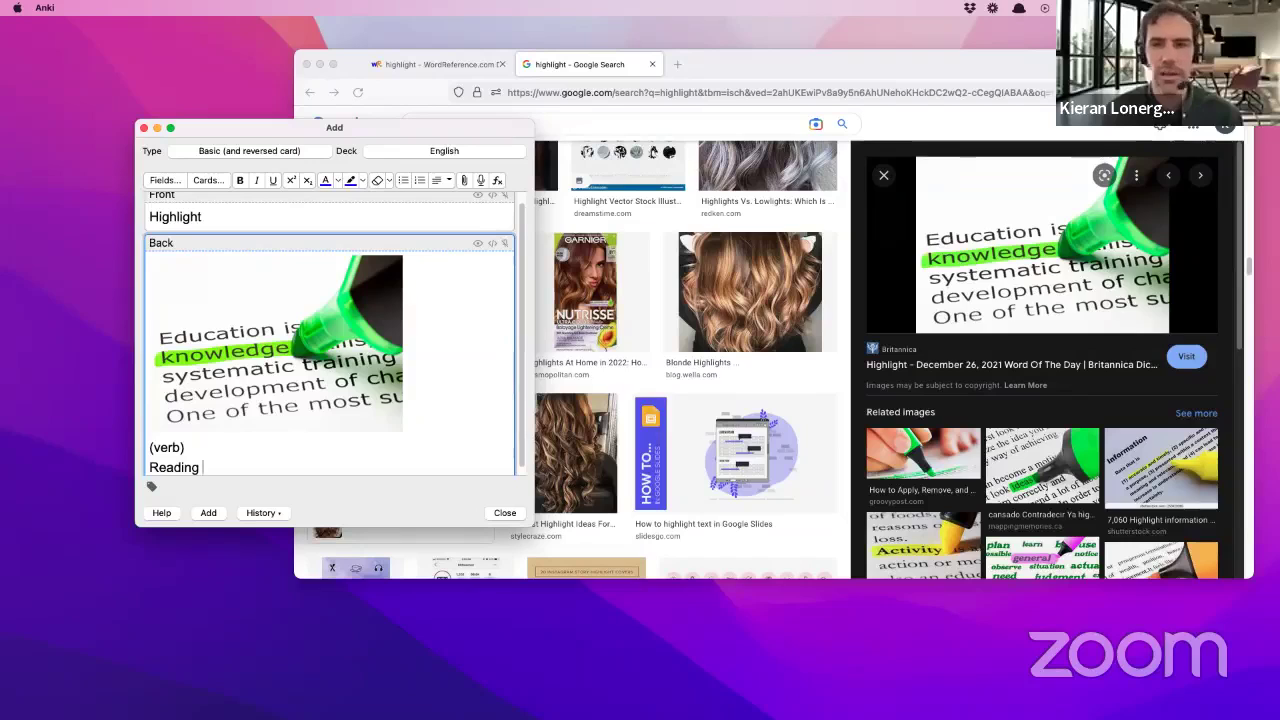
pyautogui.write(' test')
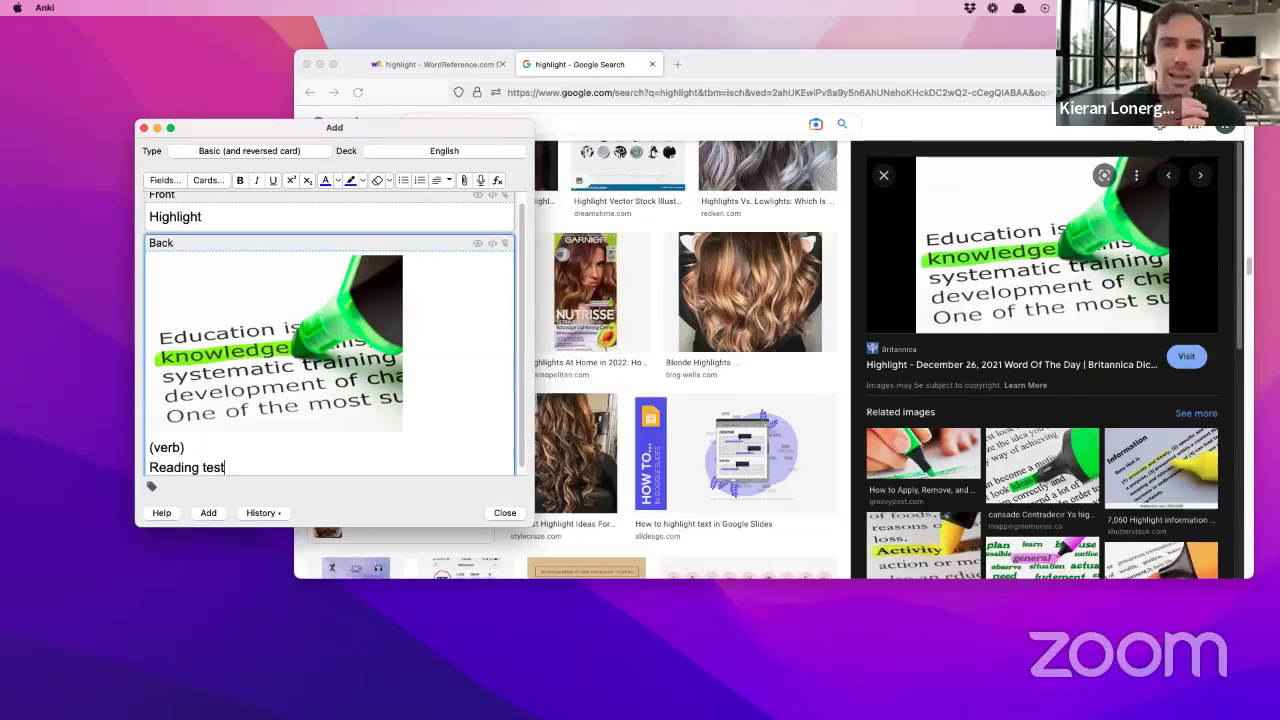
pyautogui.write('s')
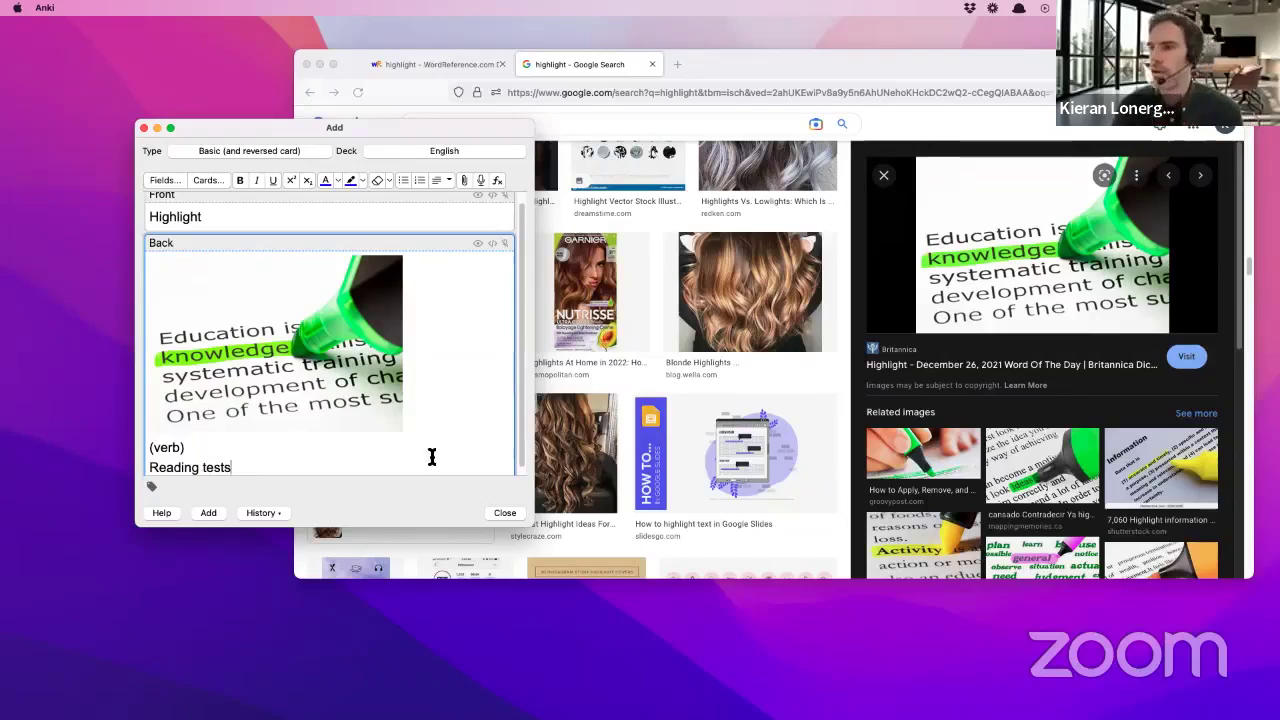
pyautogui.click(208, 513)
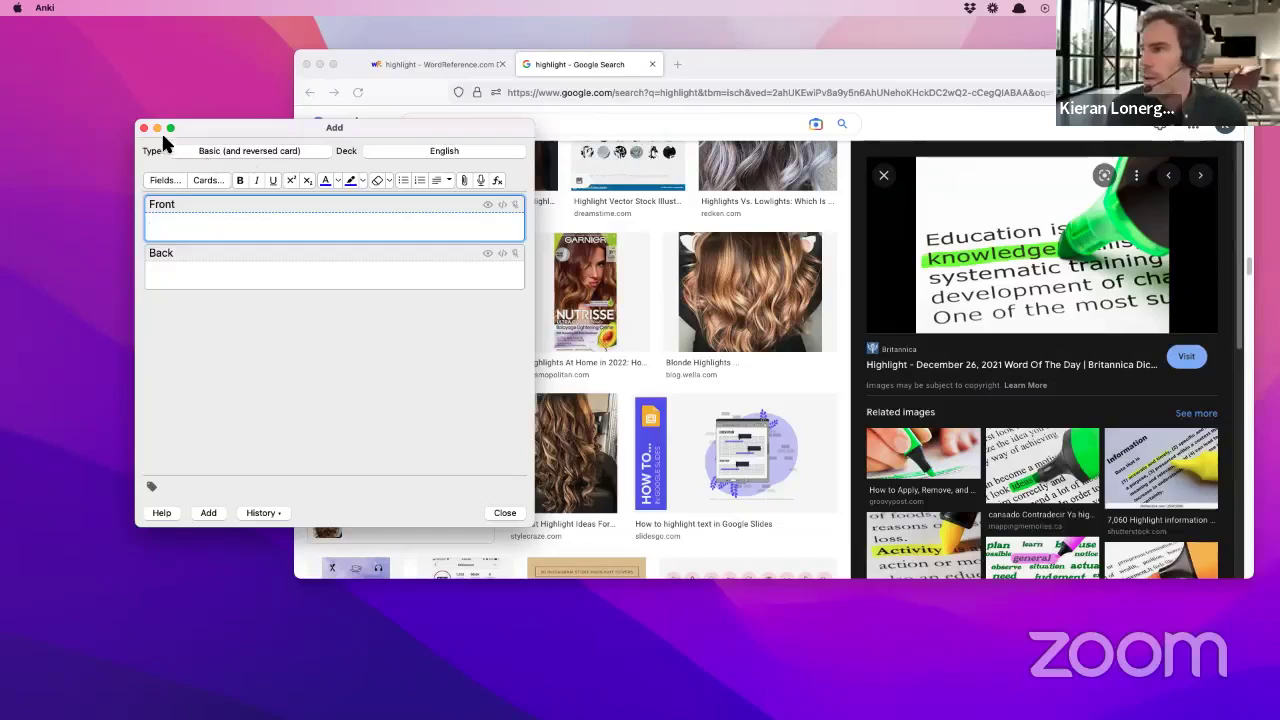
# - Close the browser and the Add window, and start a study session for the English deck
pyautogui.click(307, 64)
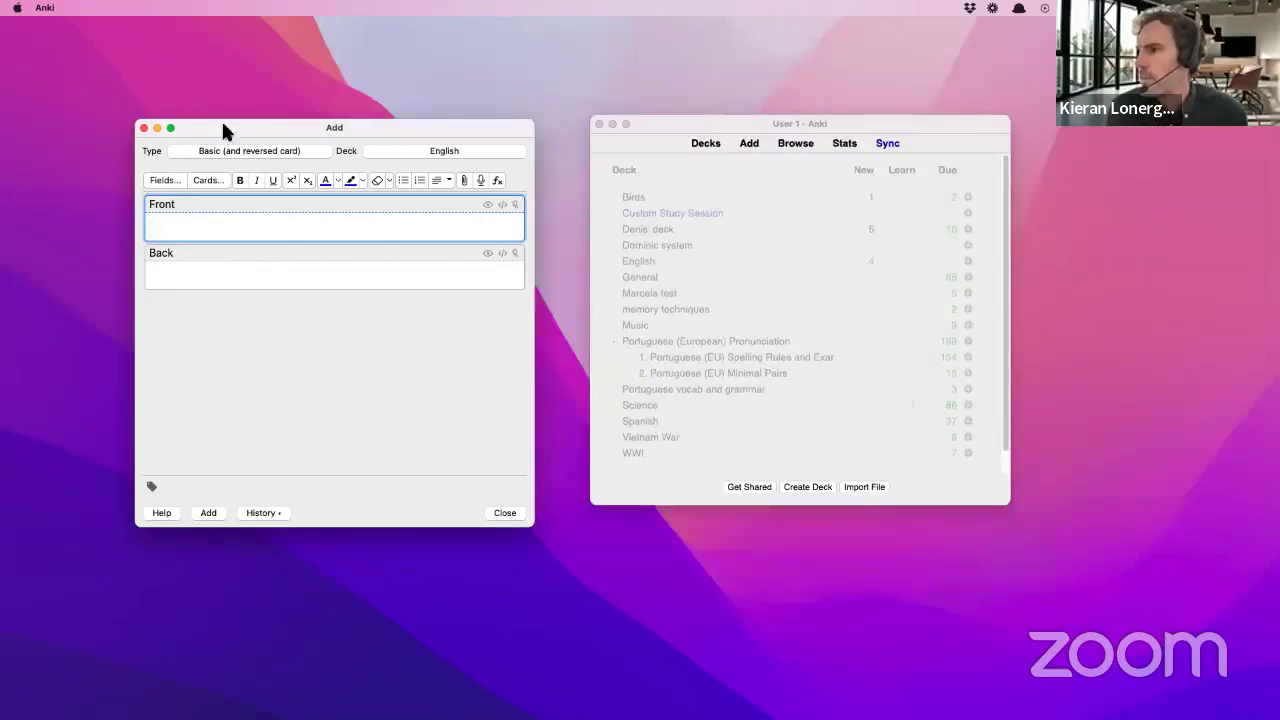
pyautogui.click(143, 128)
pyautogui.moveTo(659, 123); pyautogui.dragTo(259, 111)
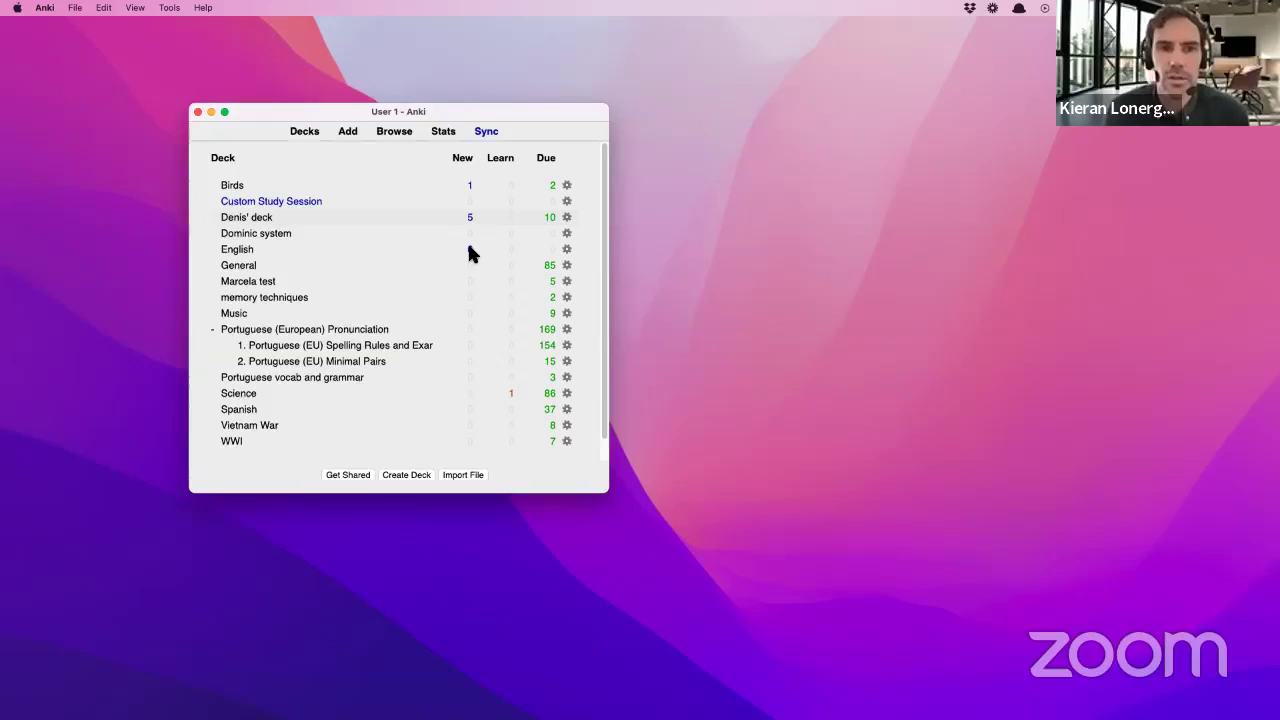
pyautogui.click(241, 252)
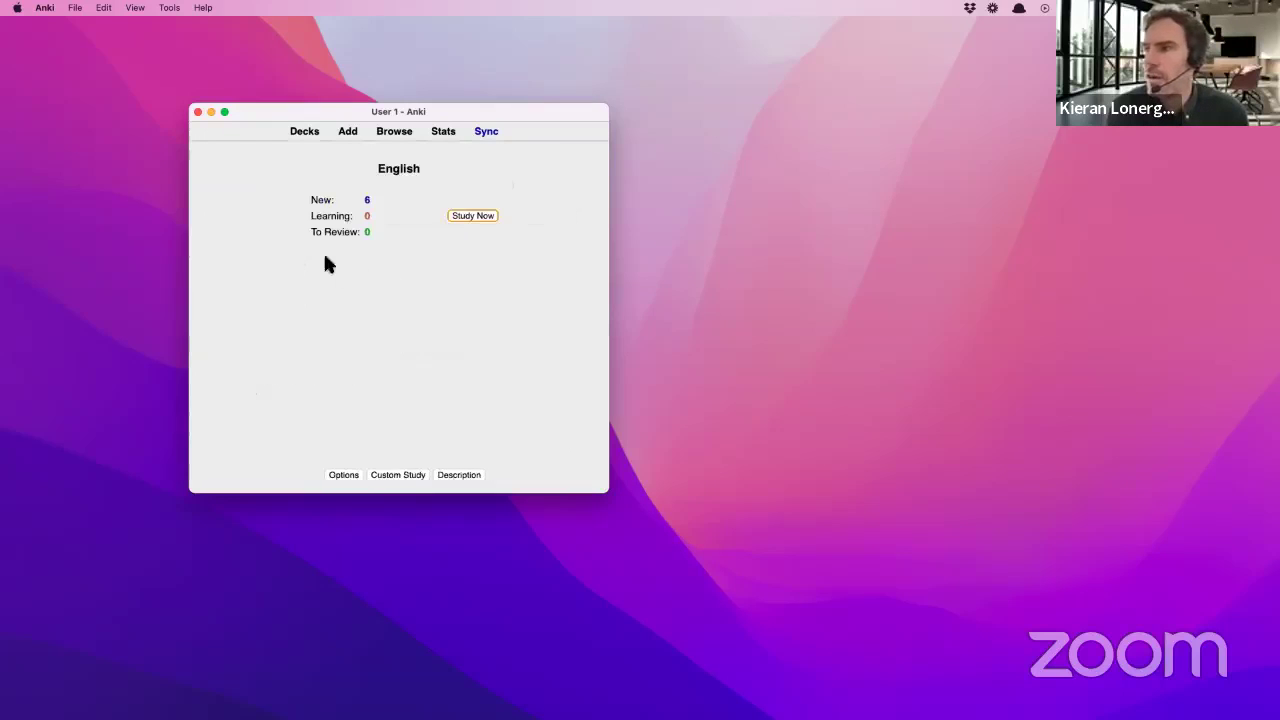
pyautogui.click(464, 213)
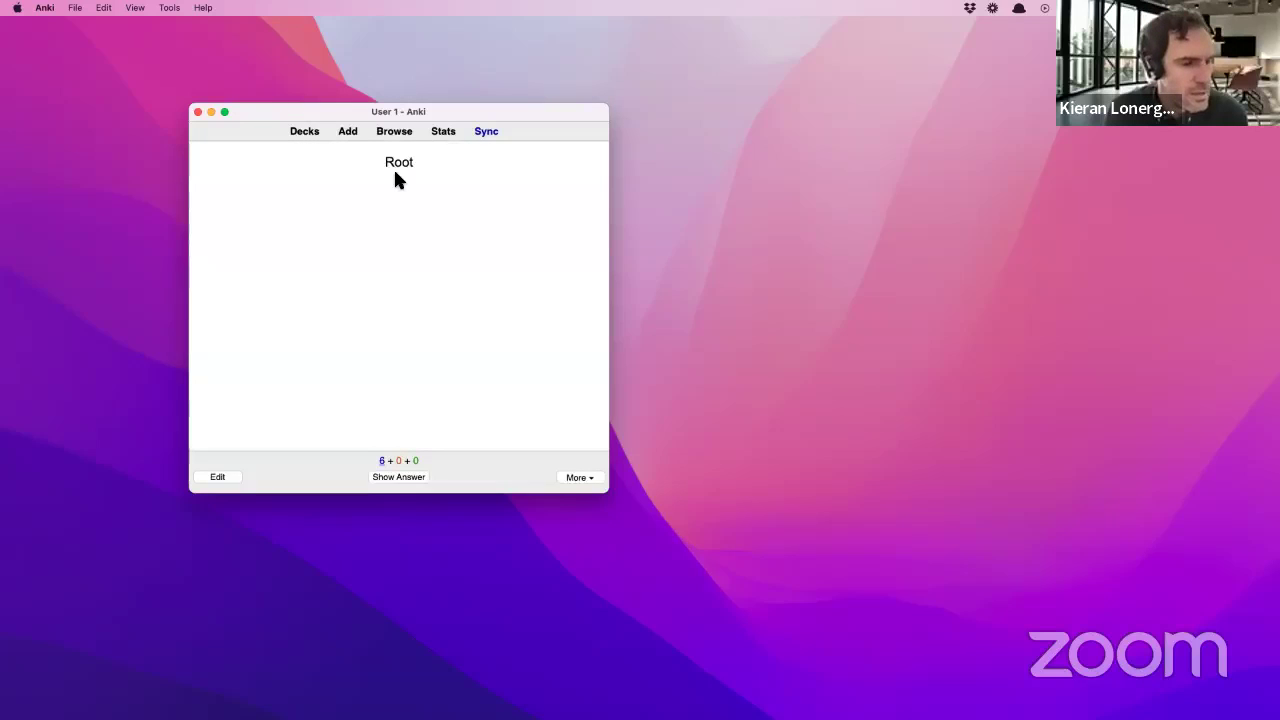
# - Reveal the answers of the word-side cards, rating Root as Easy and Carry and Highlight as Good
pyautogui.click(389, 478)
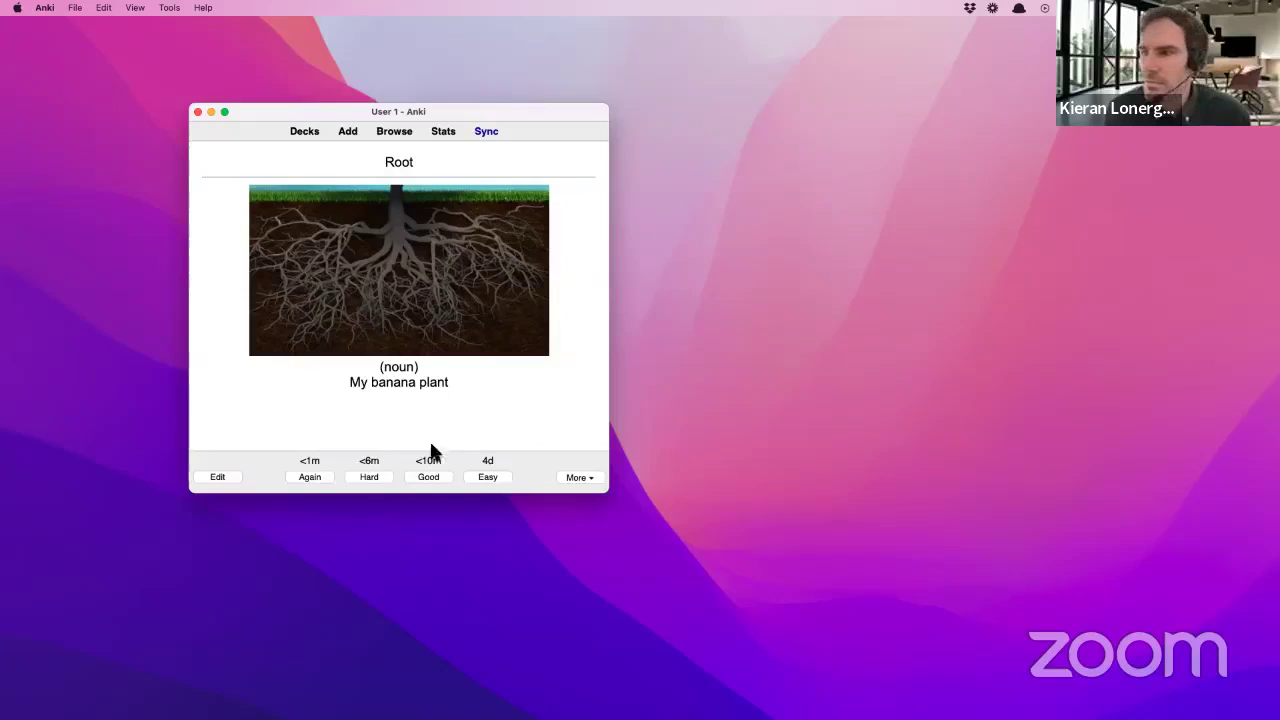
pyautogui.click(487, 479)
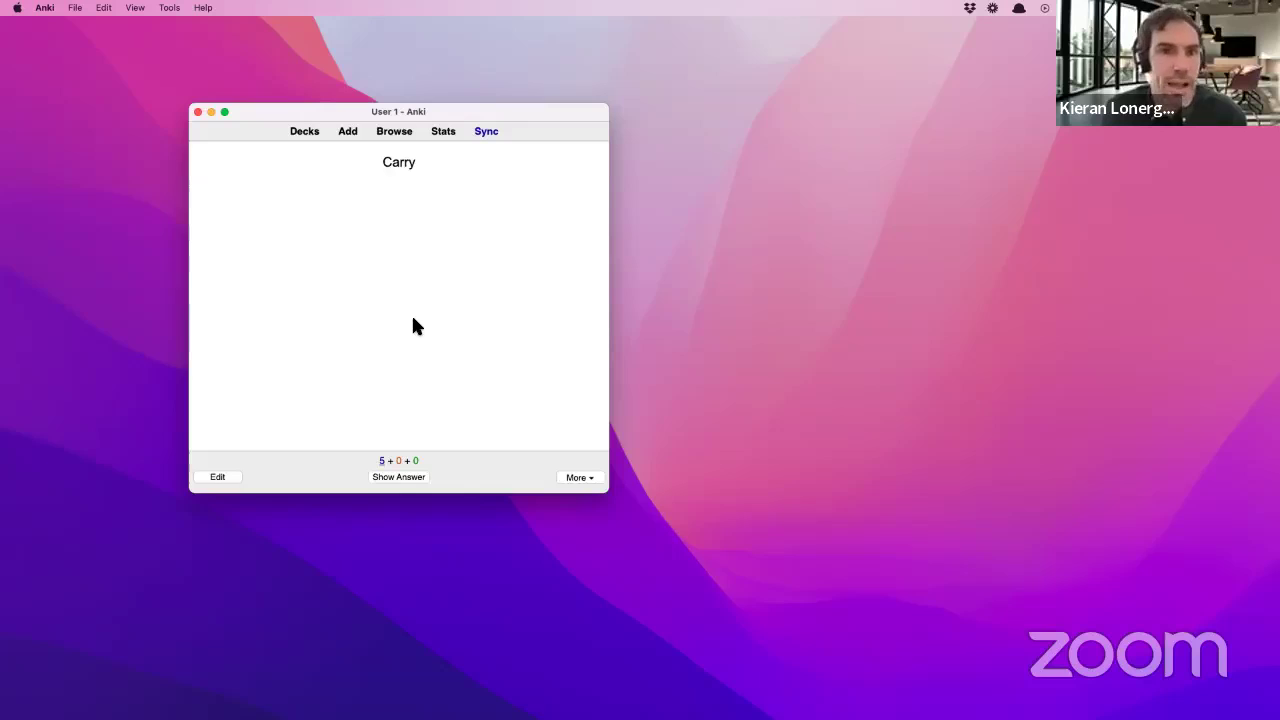
pyautogui.click(405, 477)
pyautogui.scroll(-2, 420, 322)
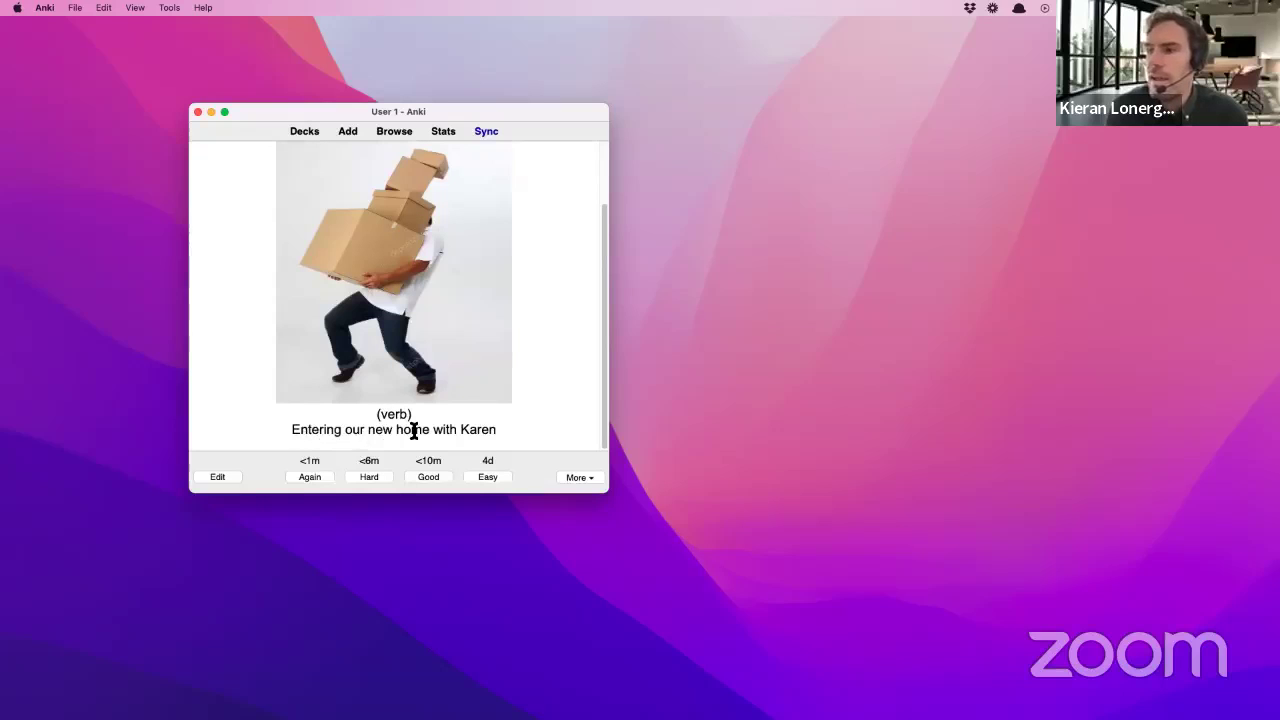
pyautogui.click(430, 477)
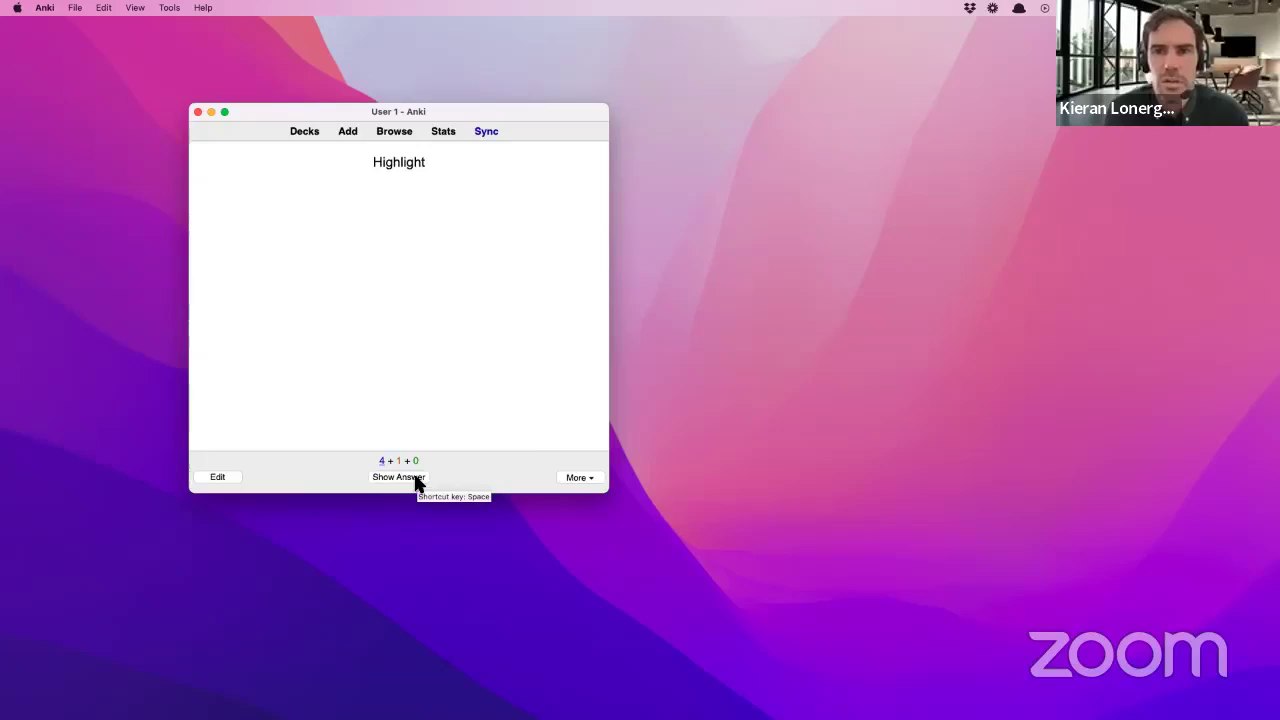
pyautogui.click(419, 482)
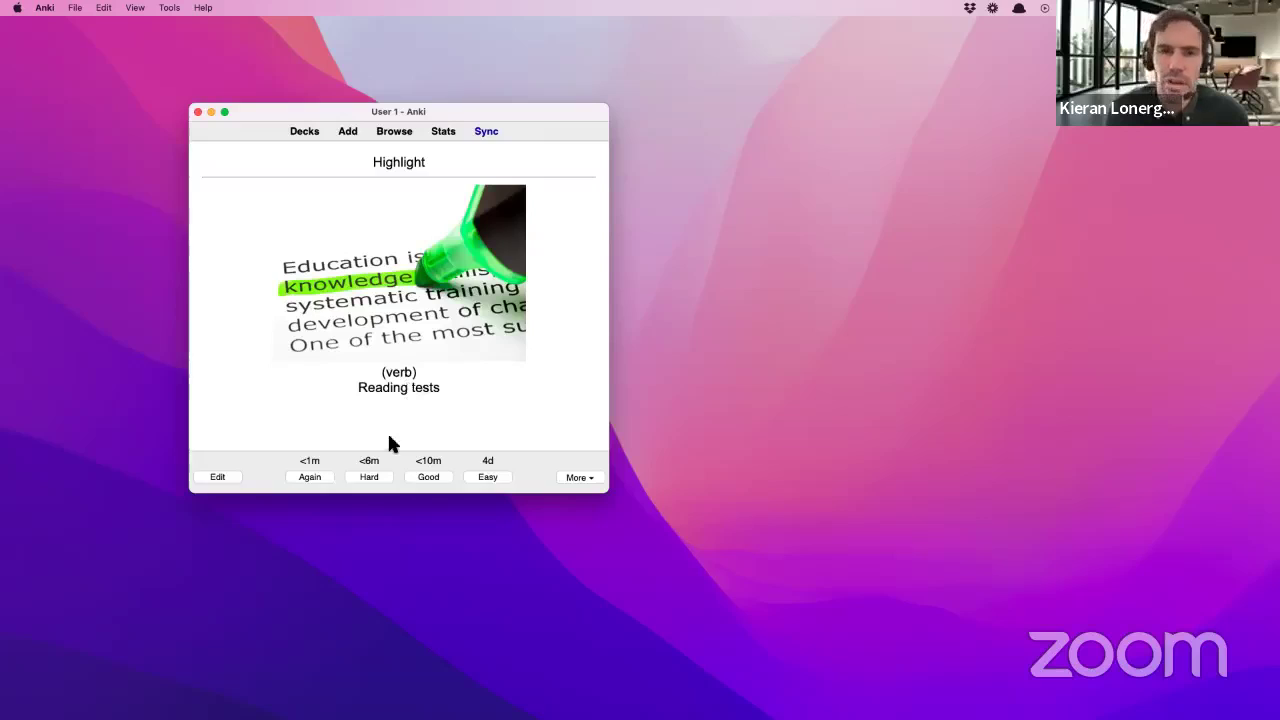
pyautogui.click(428, 477)
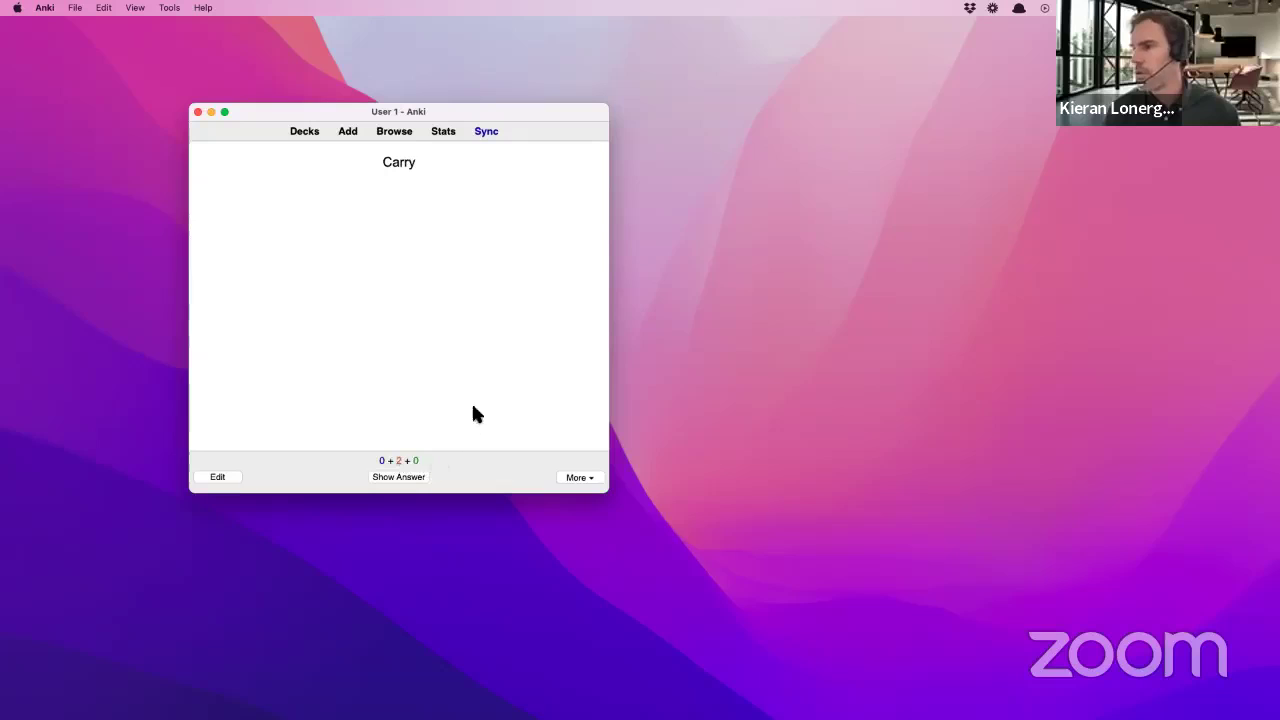
# - View the English deck's study options and close them without making changes
pyautogui.click(568, 478)
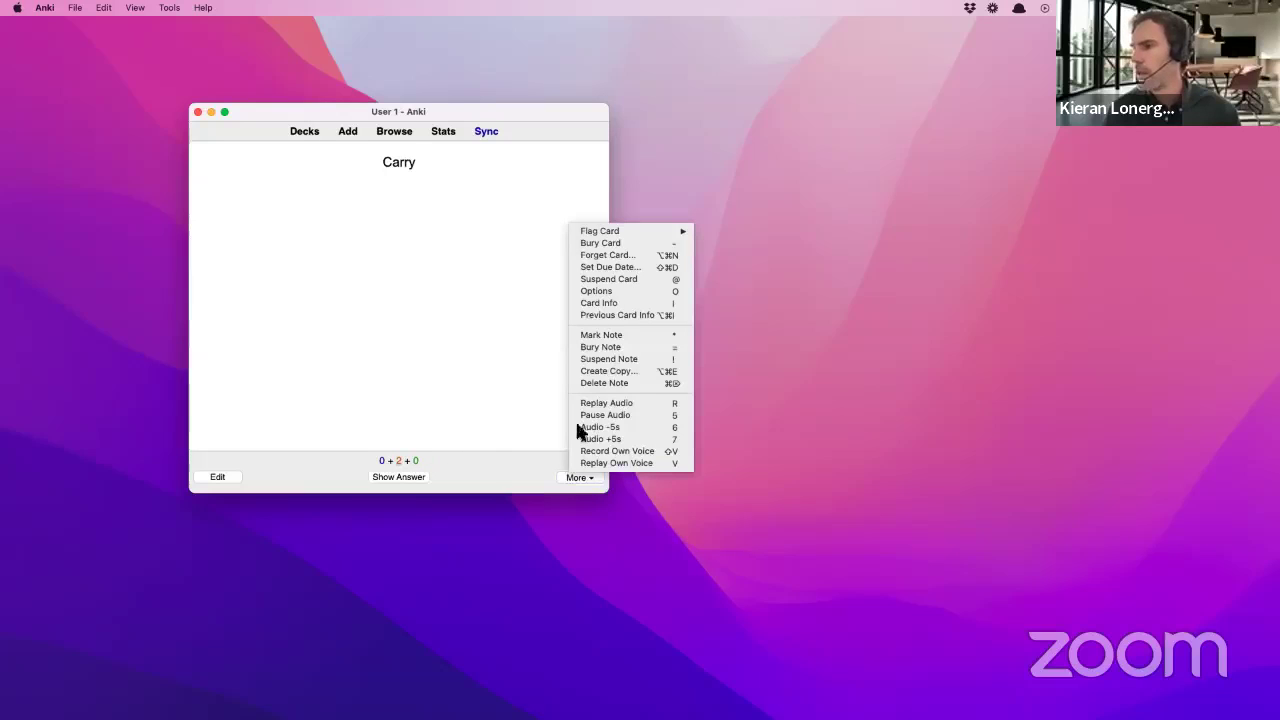
pyautogui.click(598, 292)
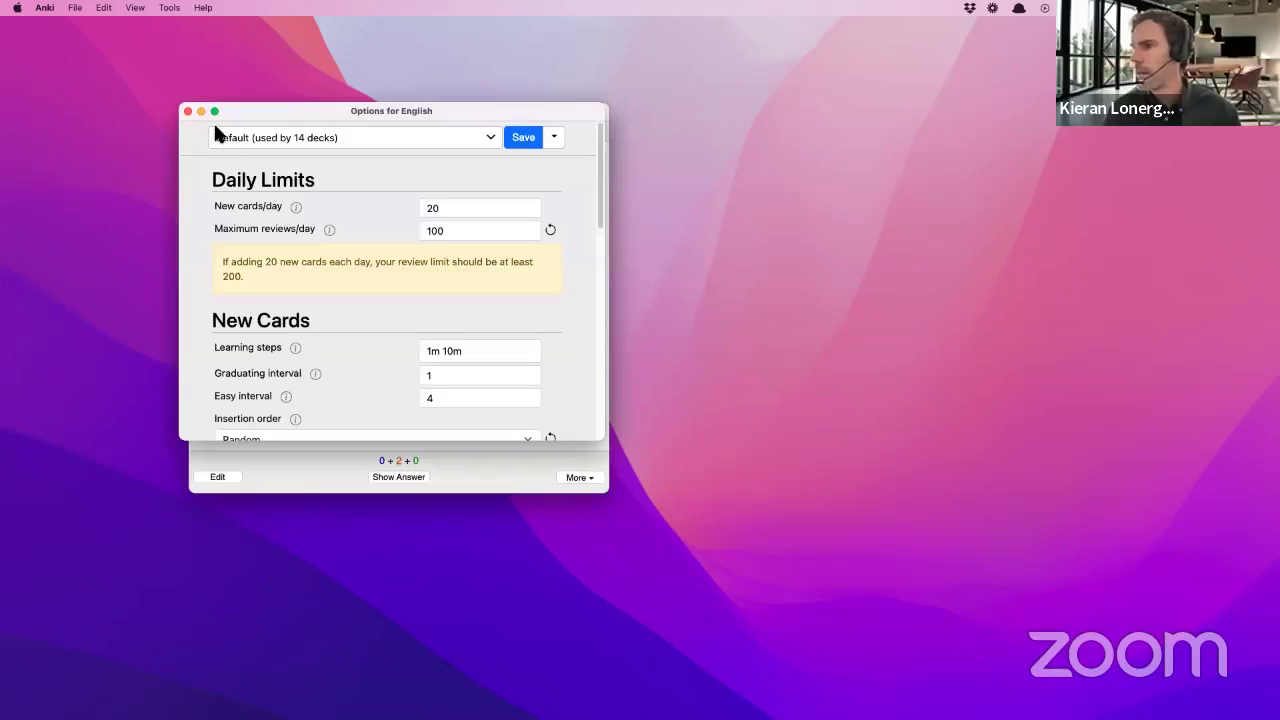
pyautogui.click(186, 112)
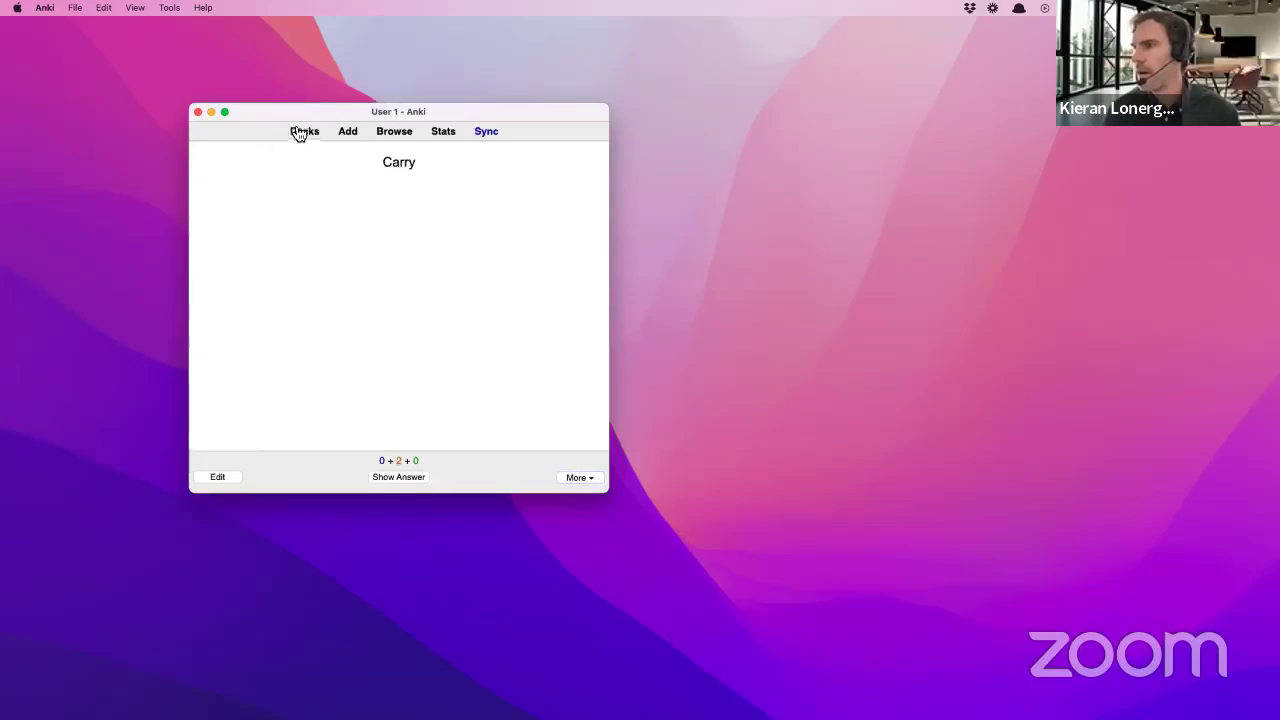
pyautogui.click(226, 481)
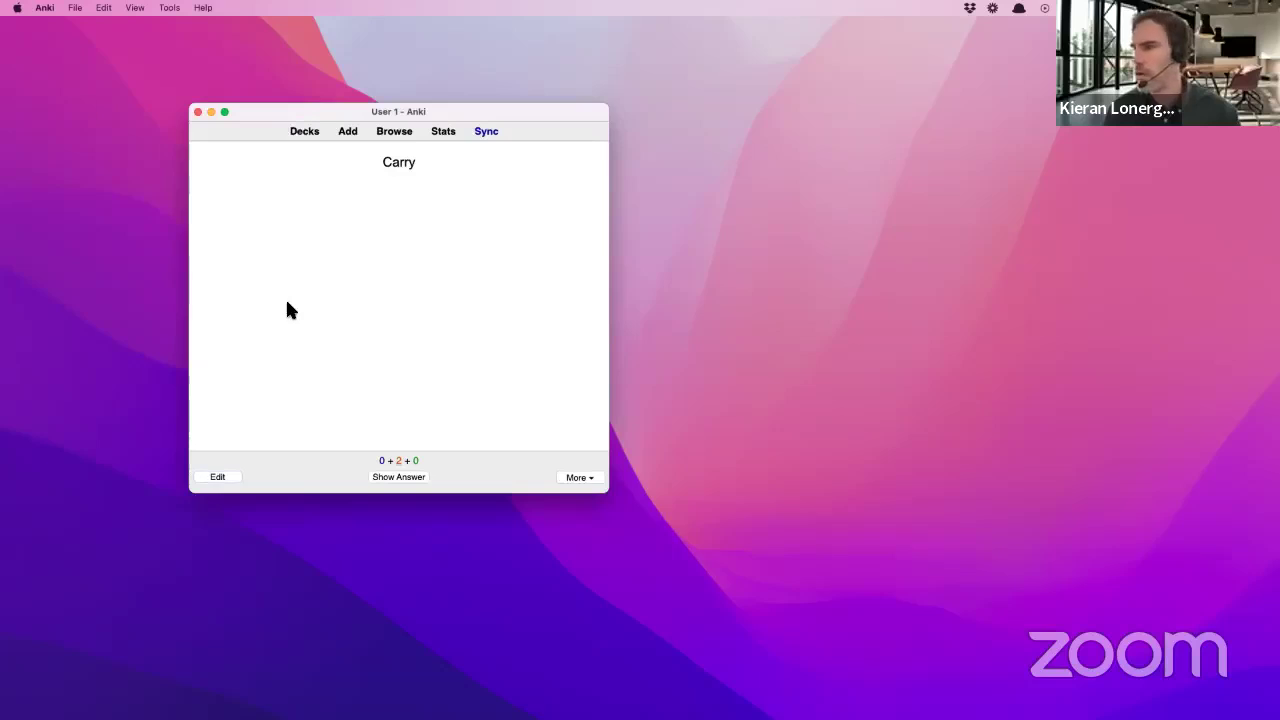
# - Review the word-side Carry and Highlight cards again, revealing each answer and rating both Good
pyautogui.moveTo(402, 118); pyautogui.dragTo(412, 104)
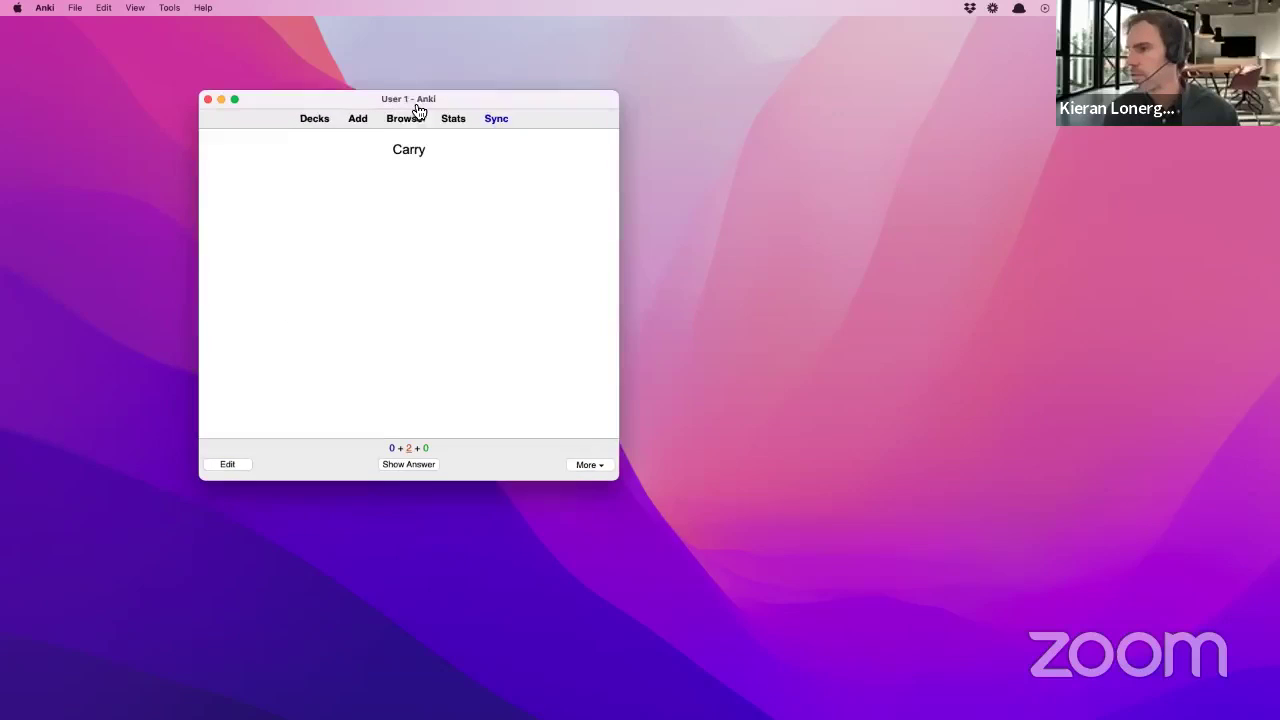
pyautogui.click(409, 466)
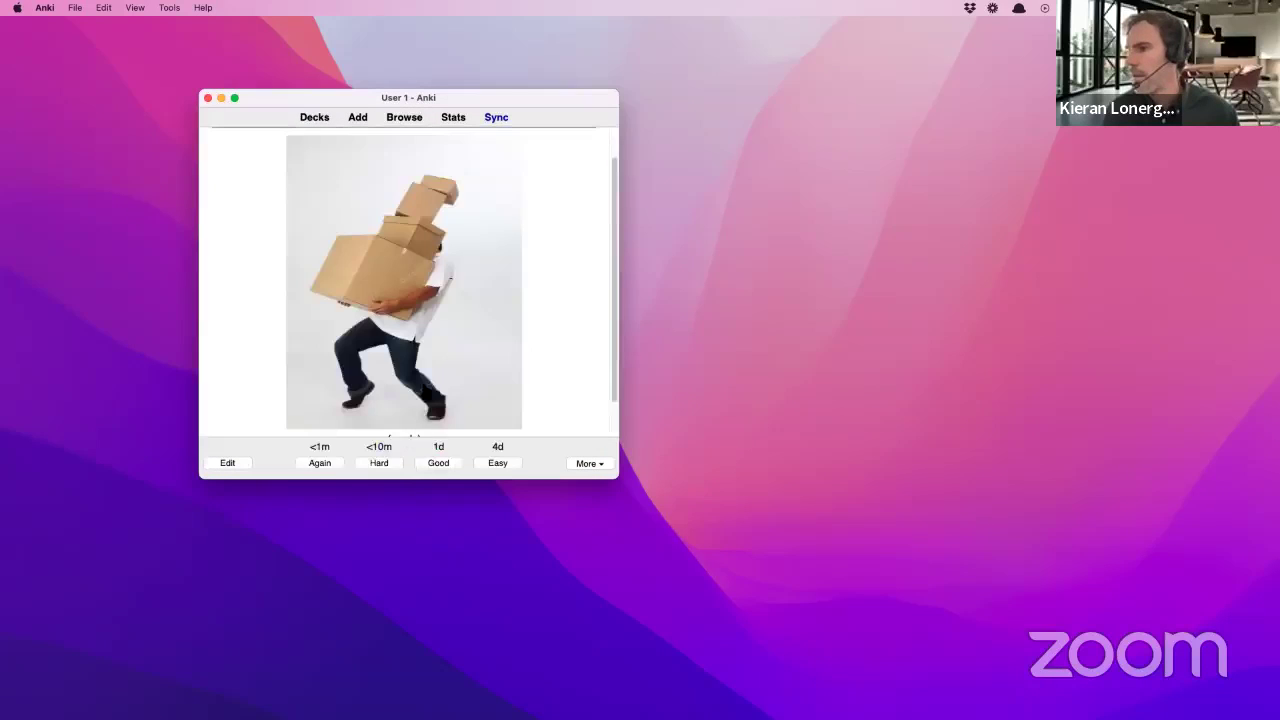
pyautogui.click(436, 462)
pyautogui.click(430, 463)
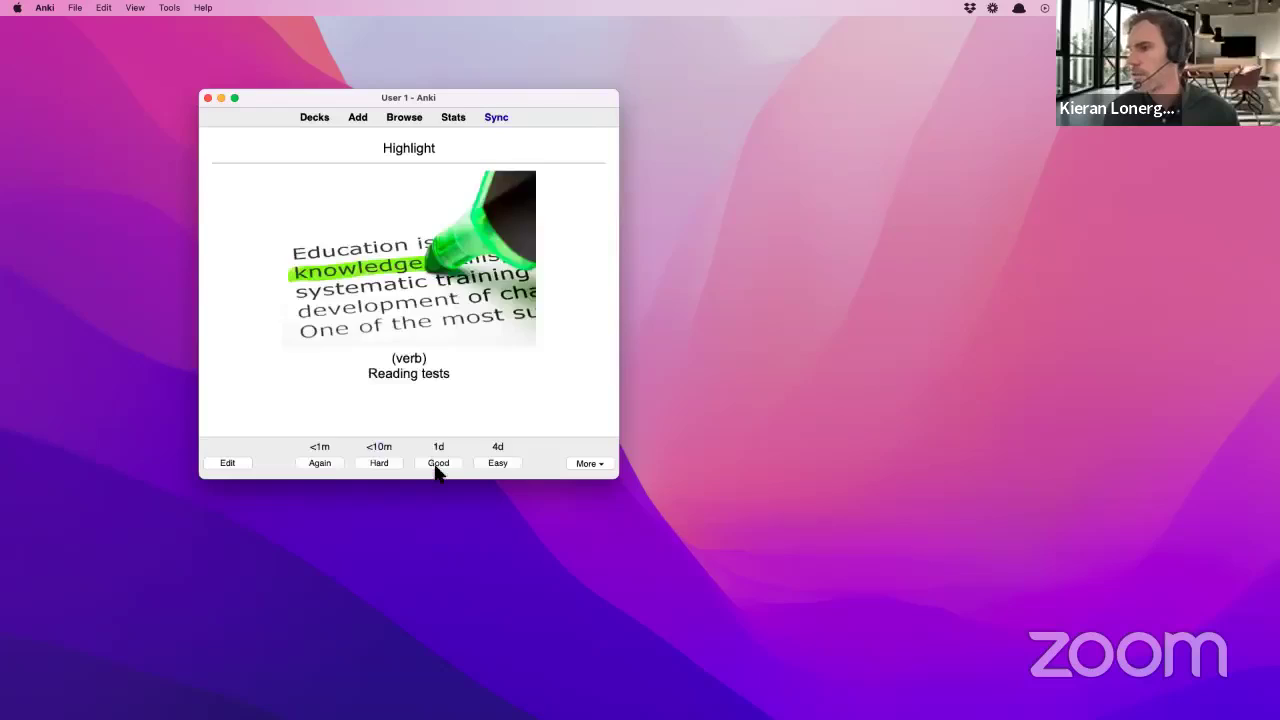
pyautogui.click(436, 463)
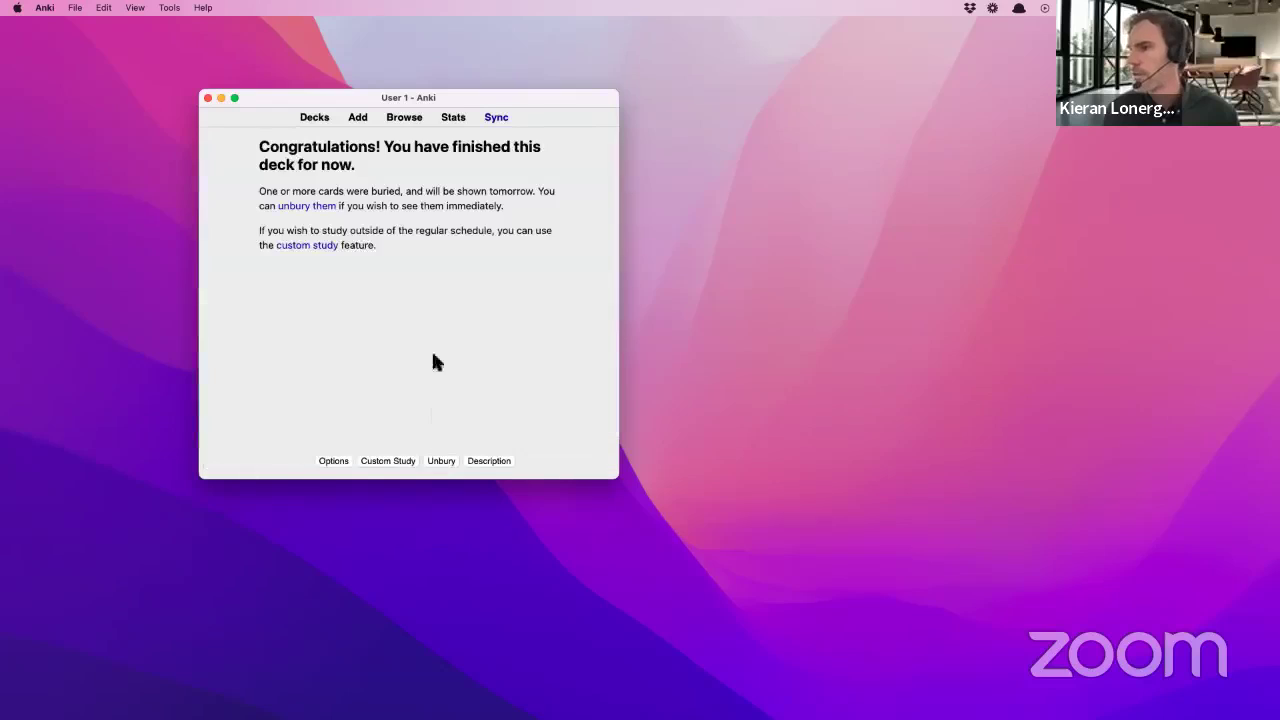
# - Unbury the English deck's remaining cards and resume the study session
pyautogui.click(335, 214)
pyautogui.click(476, 203)
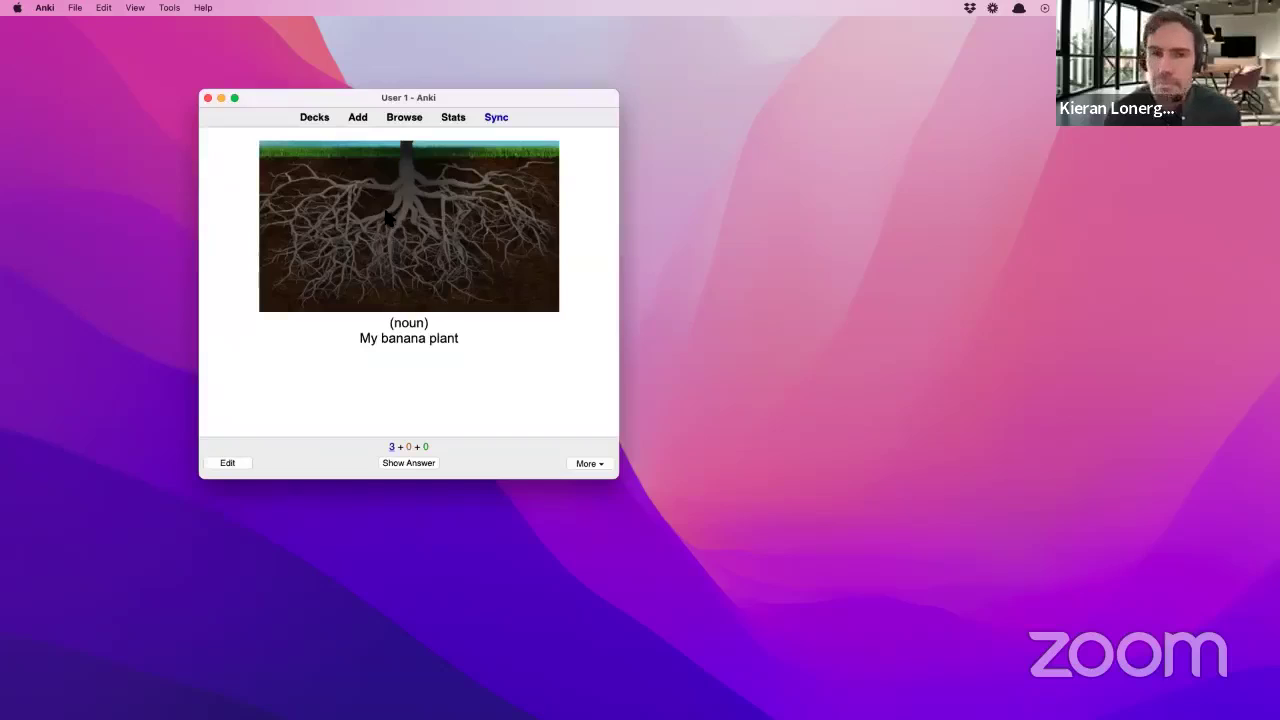
pyautogui.moveTo(465, 94); pyautogui.dragTo(461, 125)
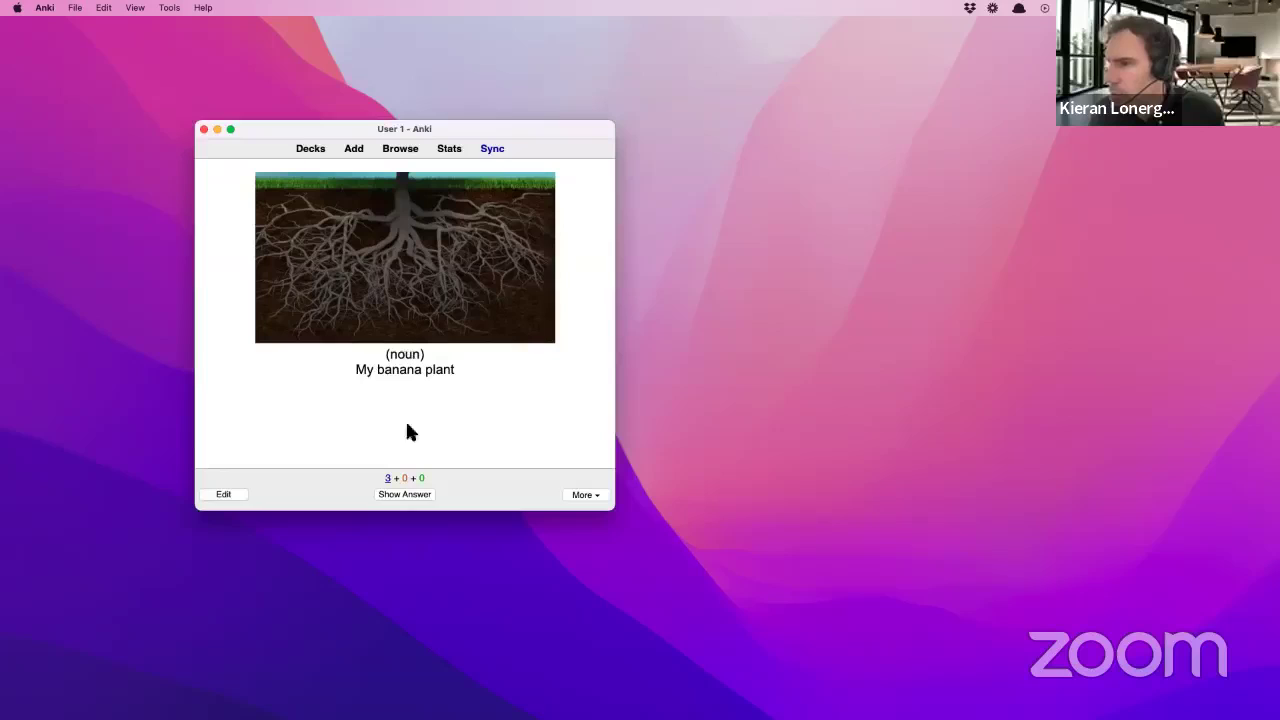
# - Reveal the answers of the picture-side Root and Carry cards and rate both Good
pyautogui.click(420, 496)
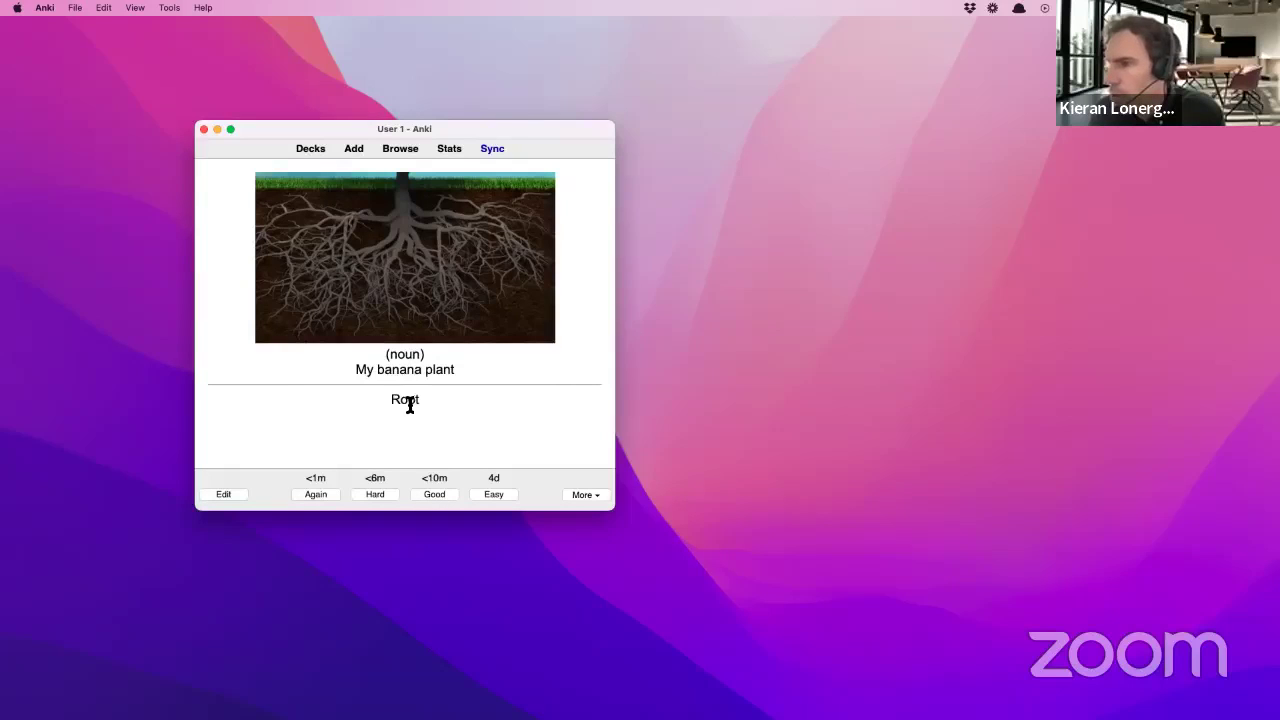
pyautogui.click(434, 496)
pyautogui.scroll(-2, 415, 346)
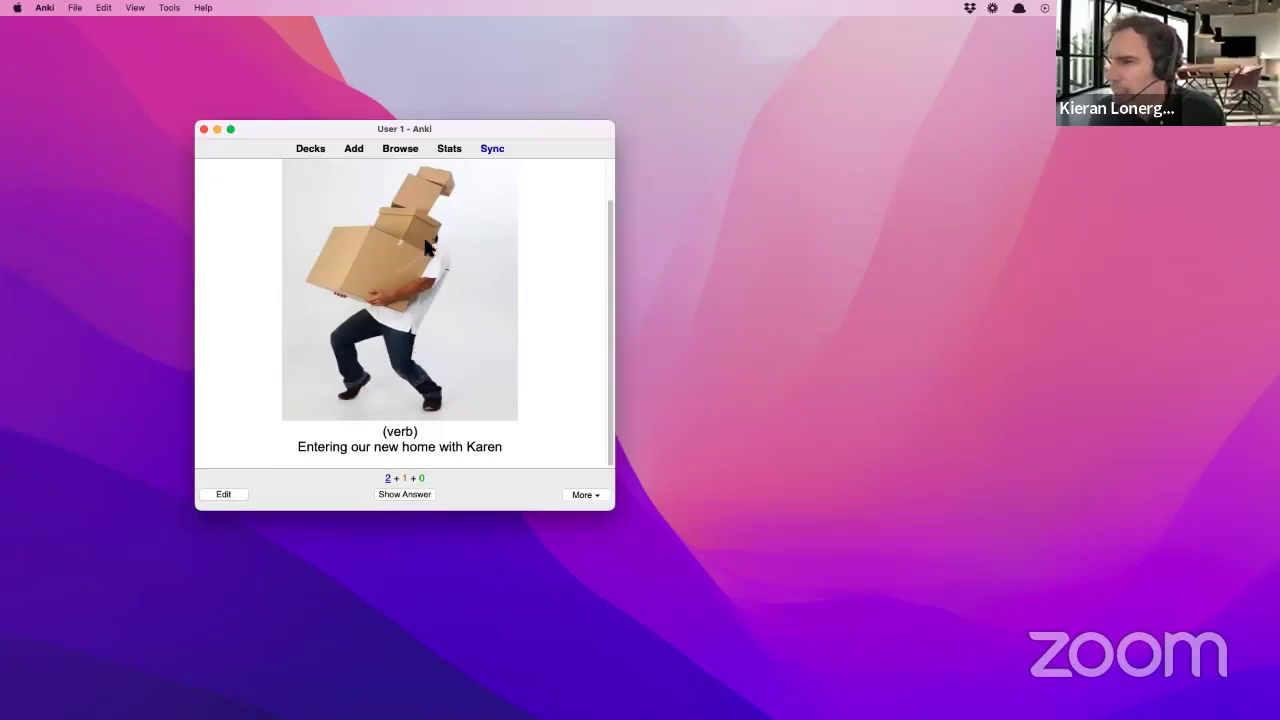
pyautogui.scroll(2, 383, 246)
pyautogui.scroll(-2, 383, 253)
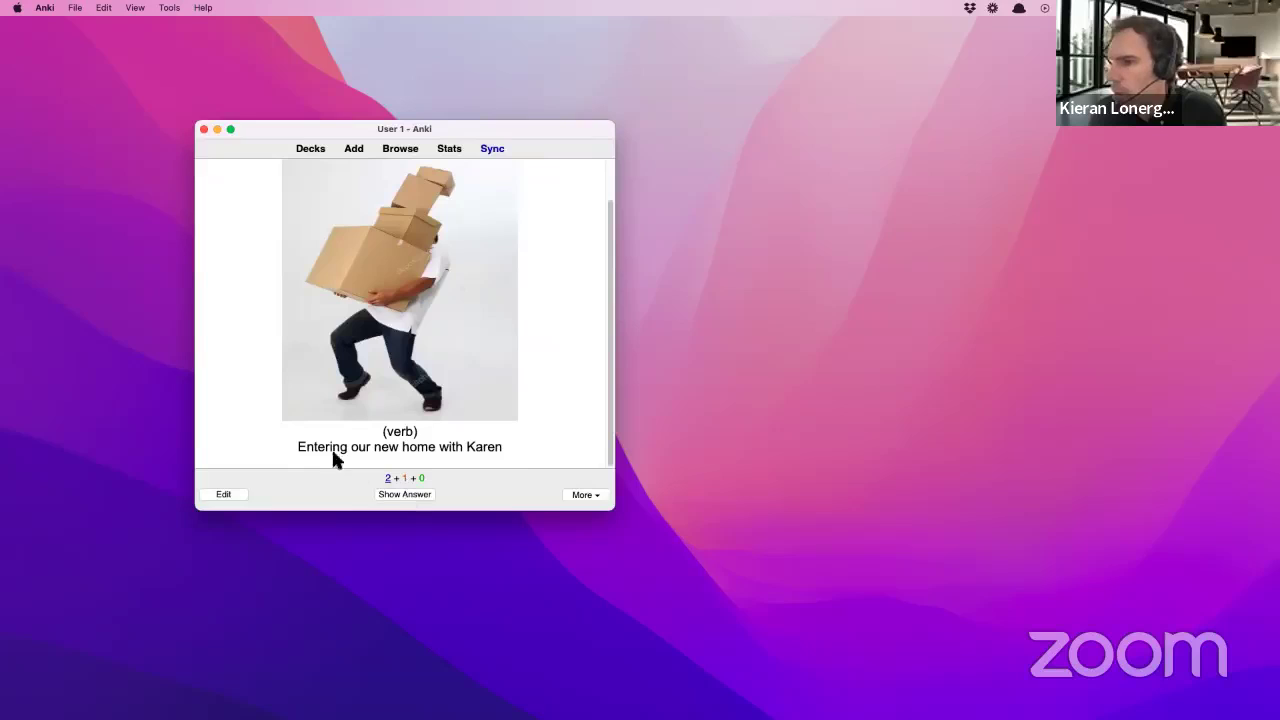
pyautogui.moveTo(299, 451); pyautogui.dragTo(514, 440)
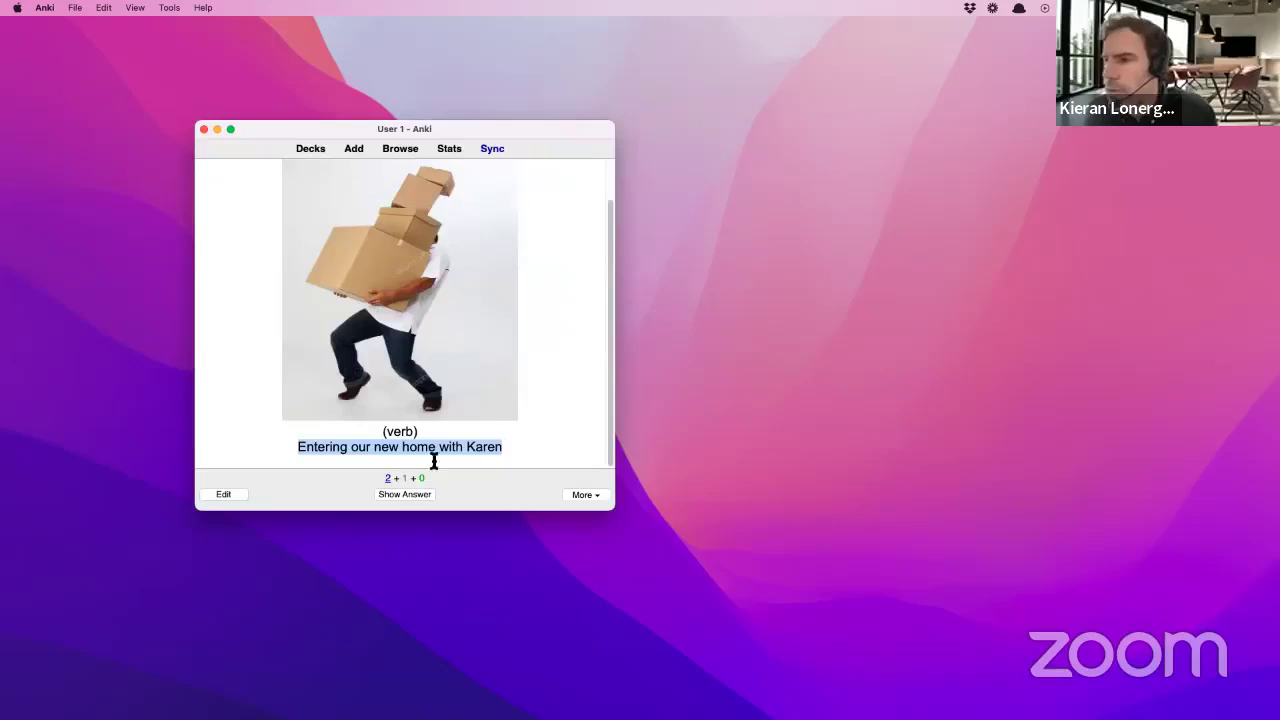
pyautogui.click(386, 494)
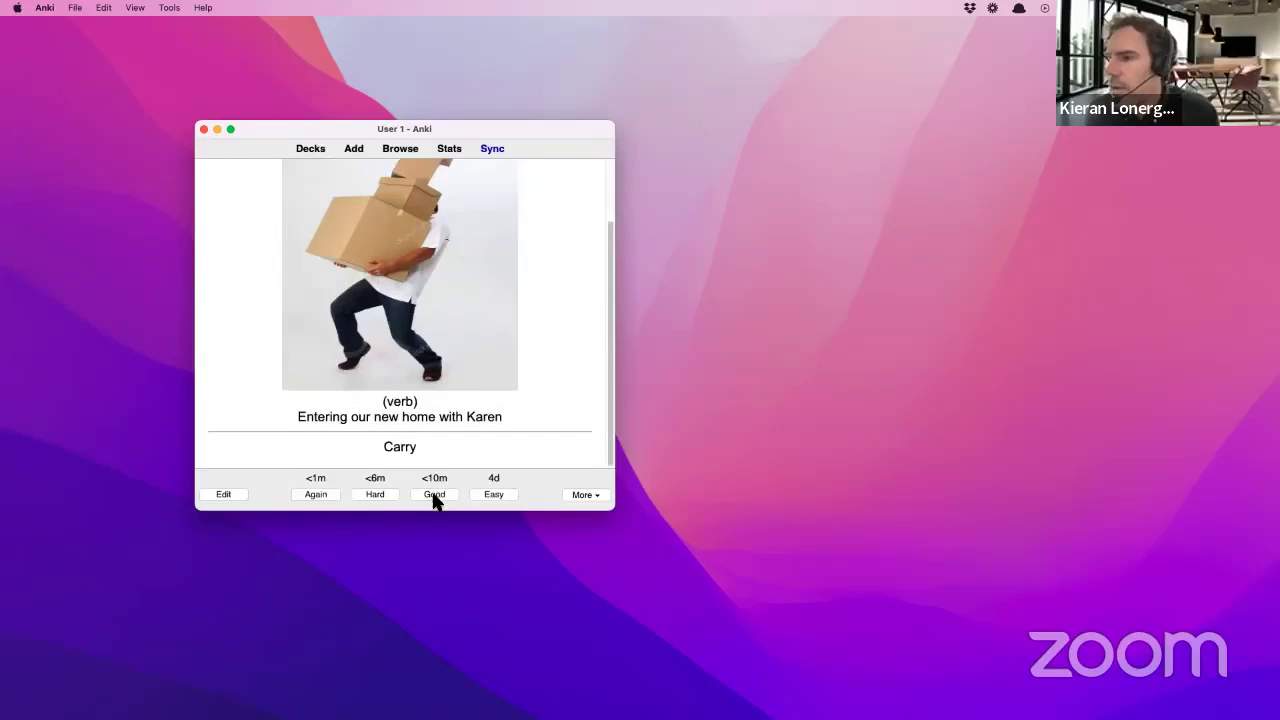
pyautogui.click(433, 495)
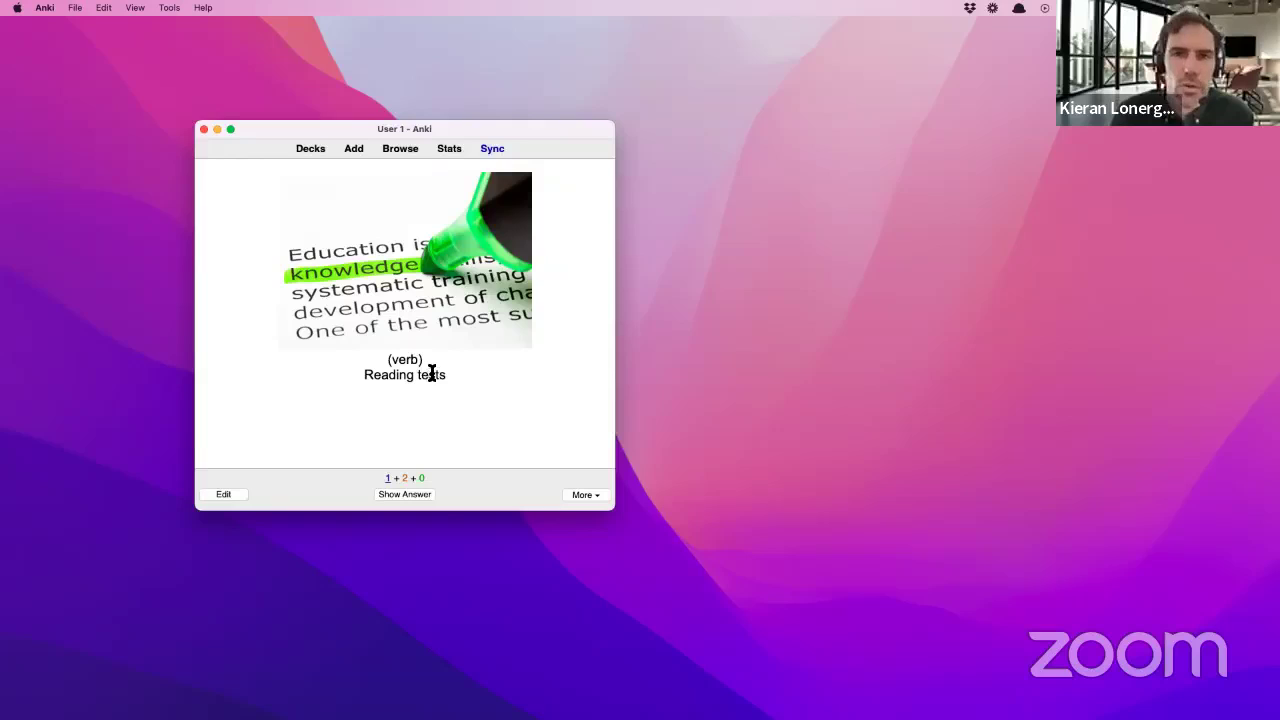
# - Reveal the answer of the picture-side Highlight card and close Anki
pyautogui.click(399, 494)
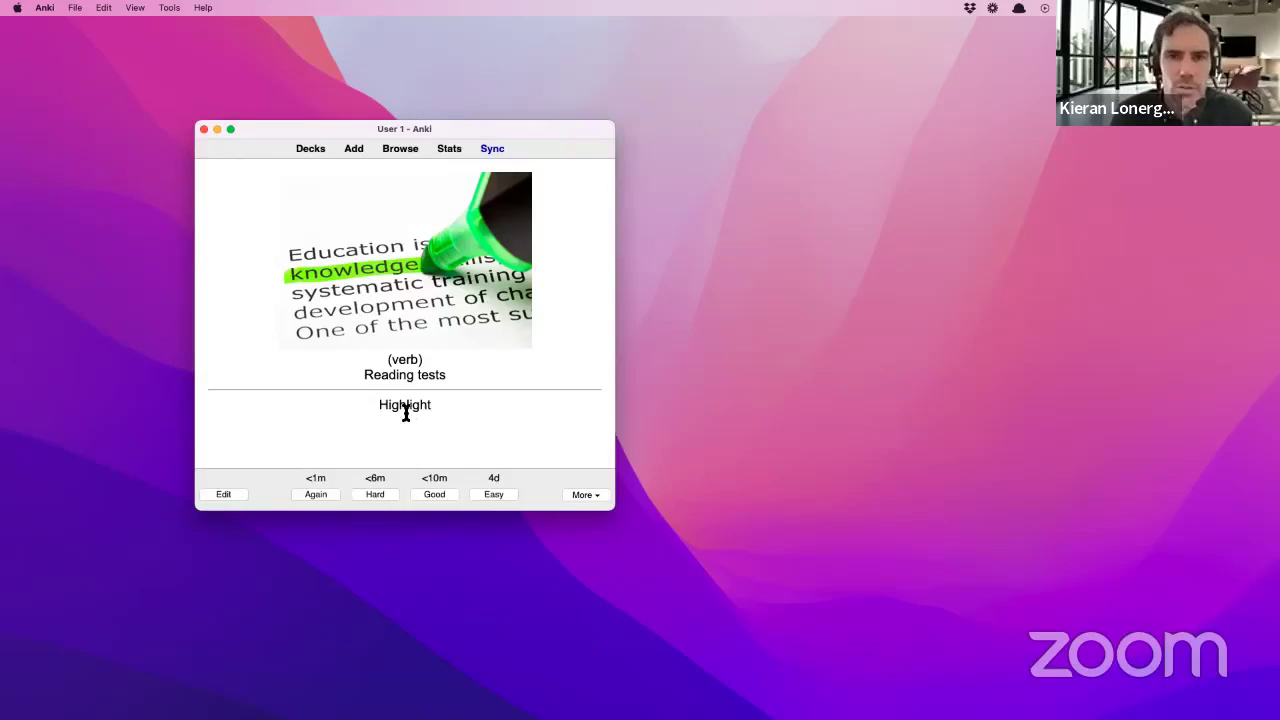
pyautogui.click(204, 129)
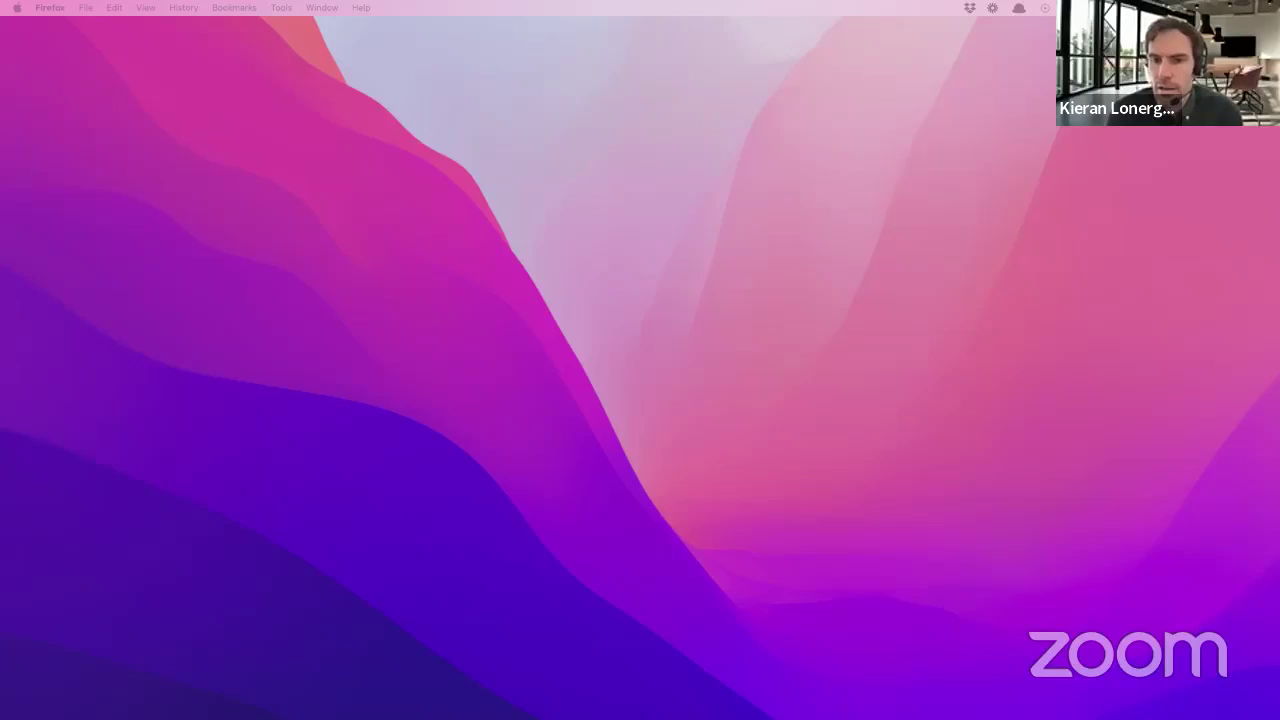
pyautogui.moveTo(101, 451); pyautogui.dragTo(311, 313)
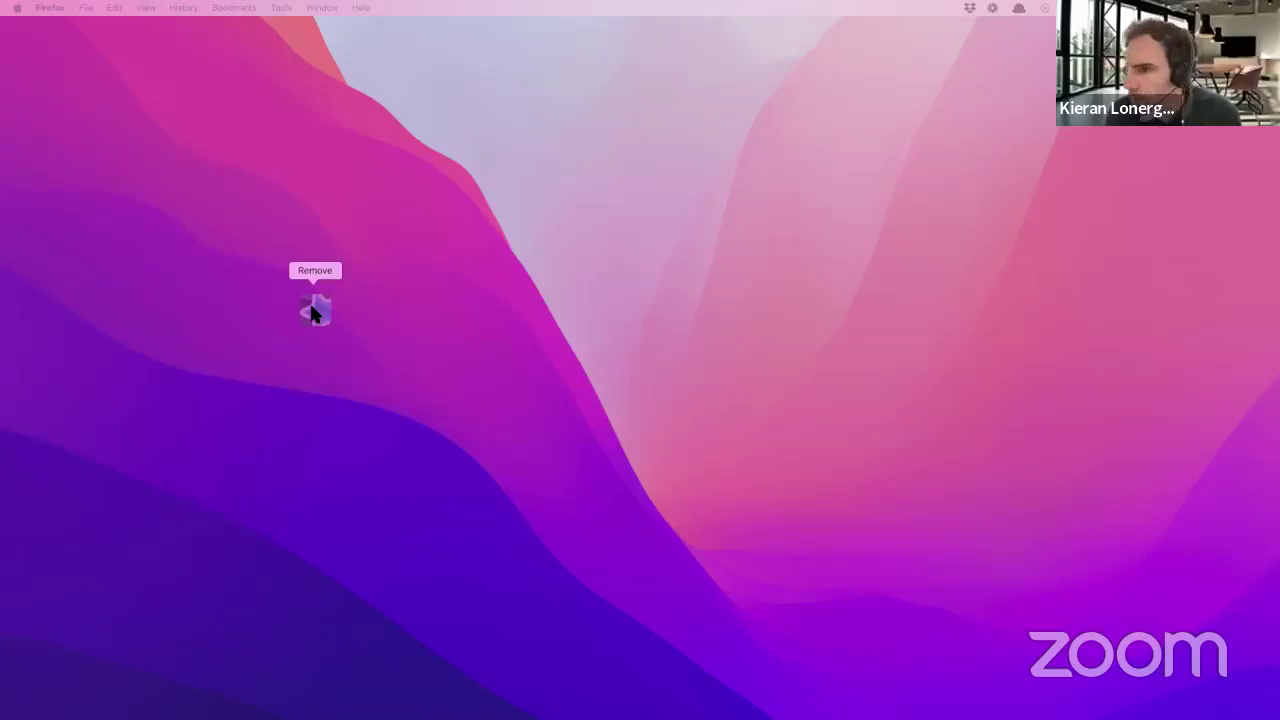
pyautogui.moveTo(311, 313); pyautogui.dragTo(84, 396)
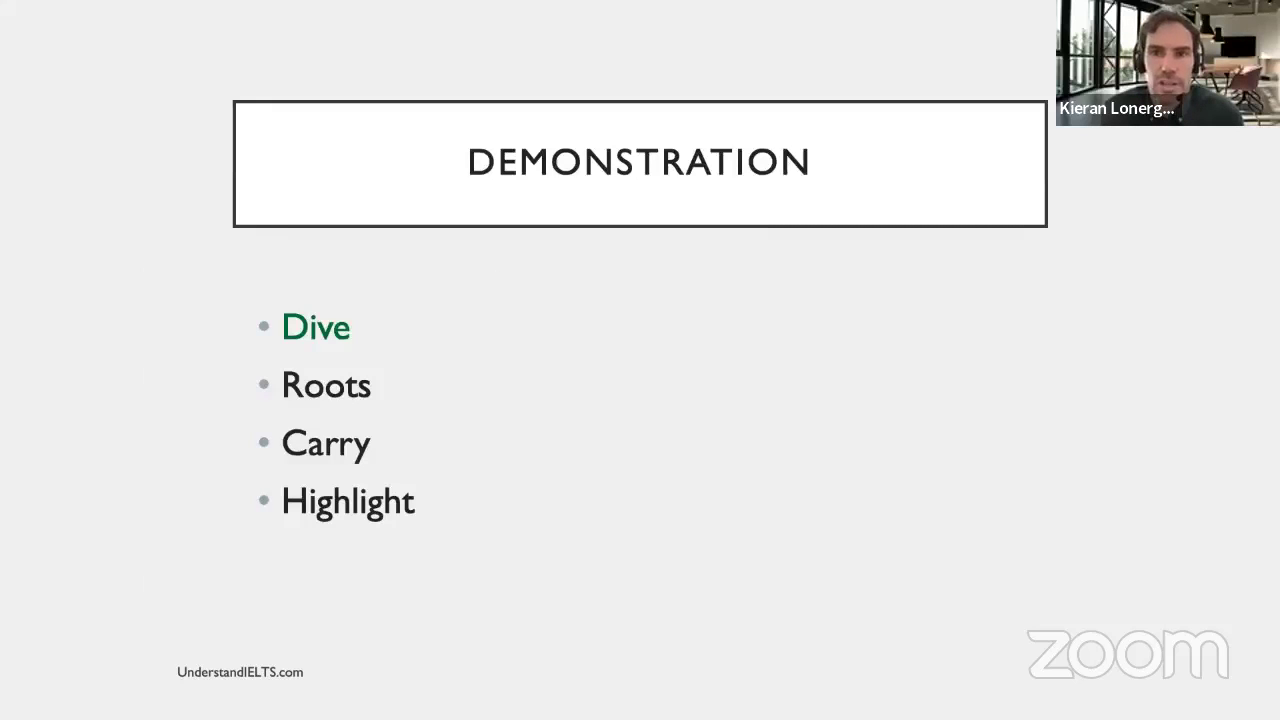
pyautogui.press('Right')
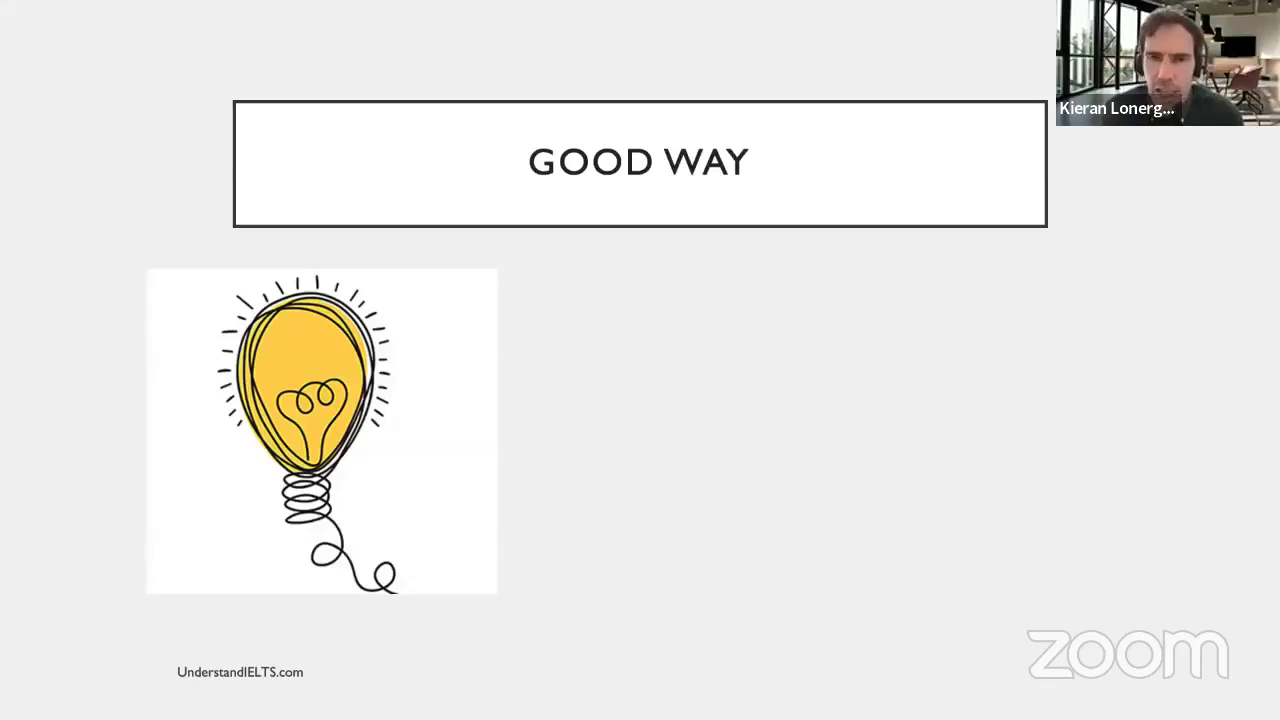